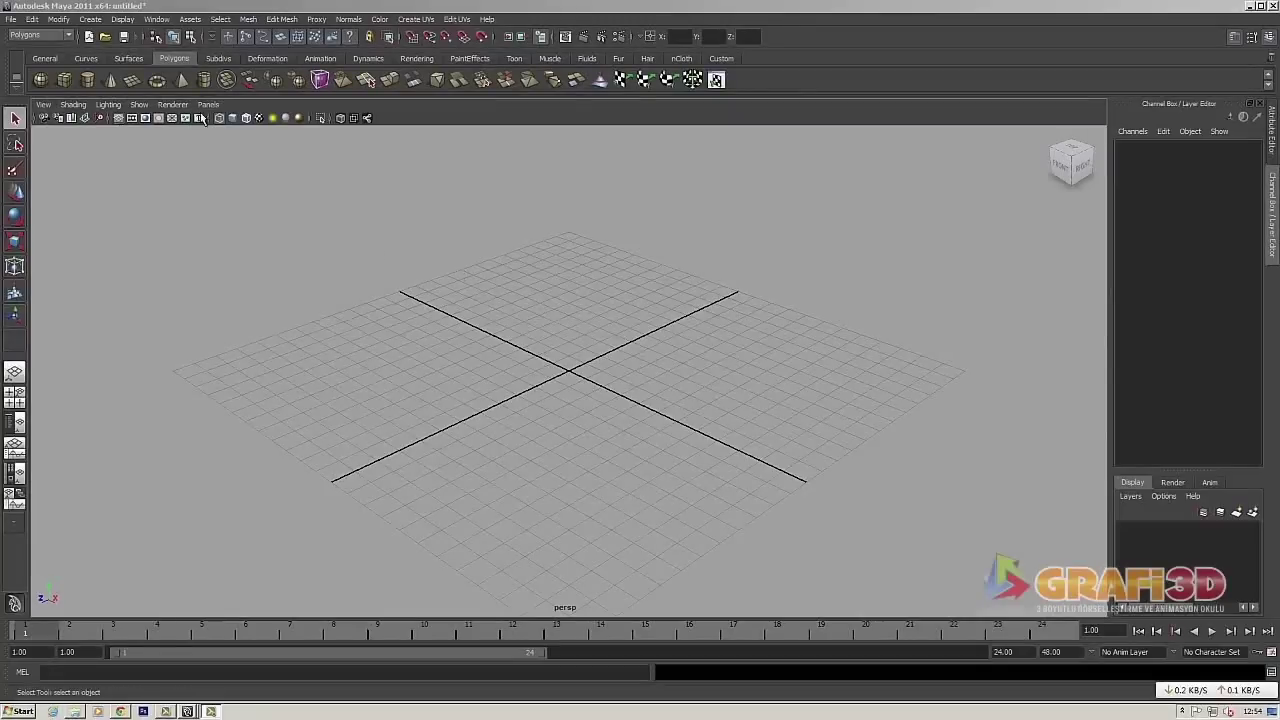
# - Create a polygon cube at the origin and orbit in to view it
pyautogui.click(64, 80)
pyautogui.moveTo(577, 397)
pyautogui.keyDown('alt'); pyautogui.mouseDown()
pyautogui.moveTo(606, 438)
pyautogui.moveTo(626, 417)
pyautogui.mouseUp(); pyautogui.keyUp('alt')
pyautogui.keyDown('alt'); pyautogui.moveTo(626, 417); pyautogui.dragTo(680, 483, button='right'); pyautogui.keyUp('alt')
# - Flatten the cube into a thin slab with Scale X 2, Y 0.1, Z 2
pyautogui.press('r')
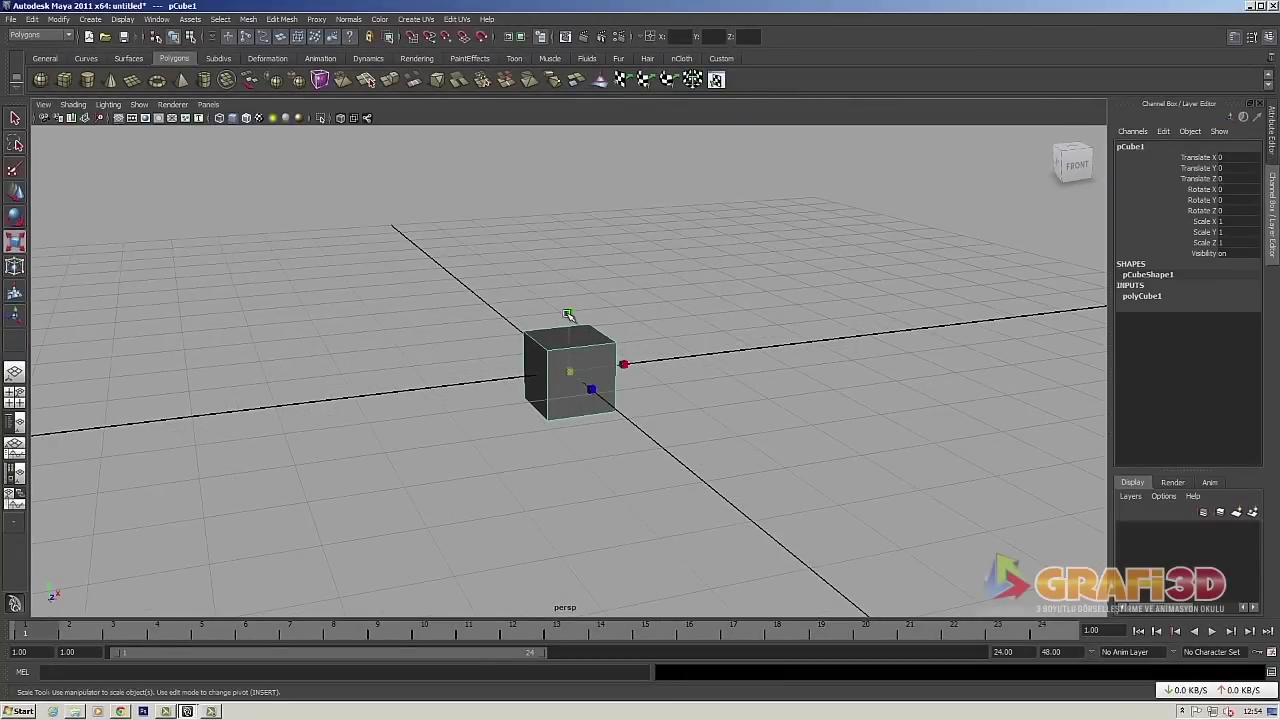
pyautogui.moveTo(567, 315); pyautogui.dragTo(567, 367)
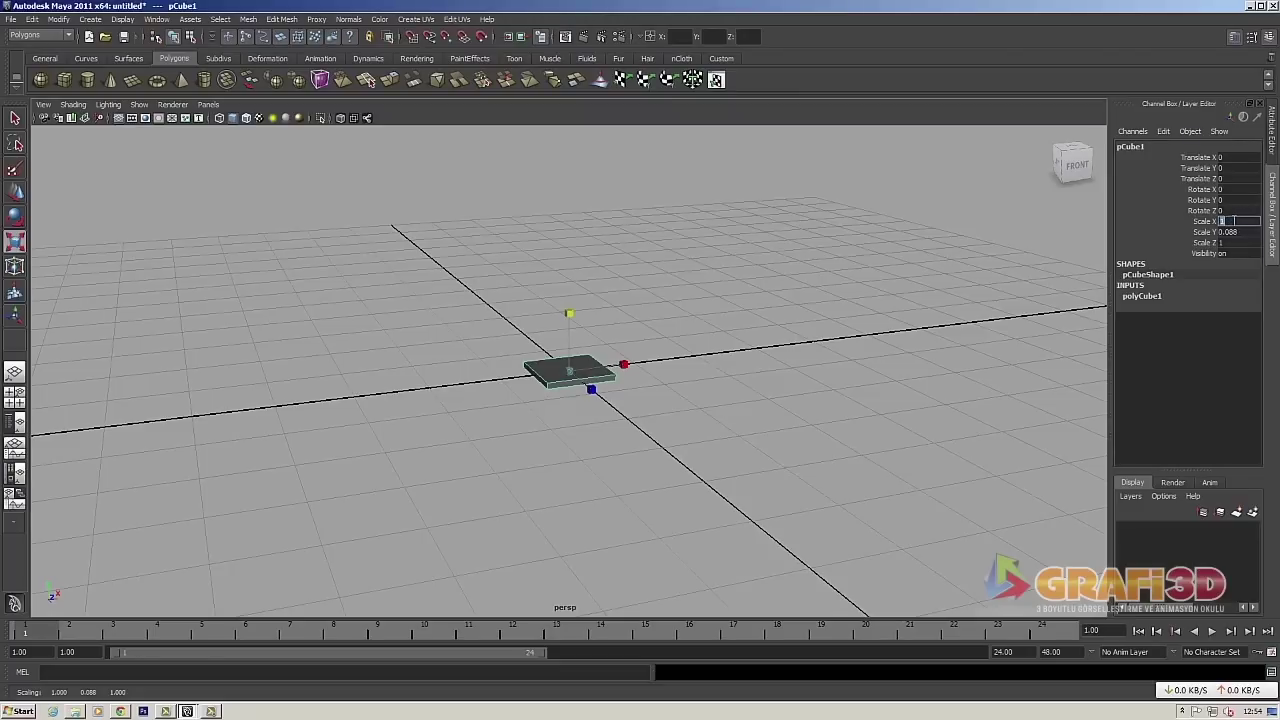
pyautogui.click(1234, 242)
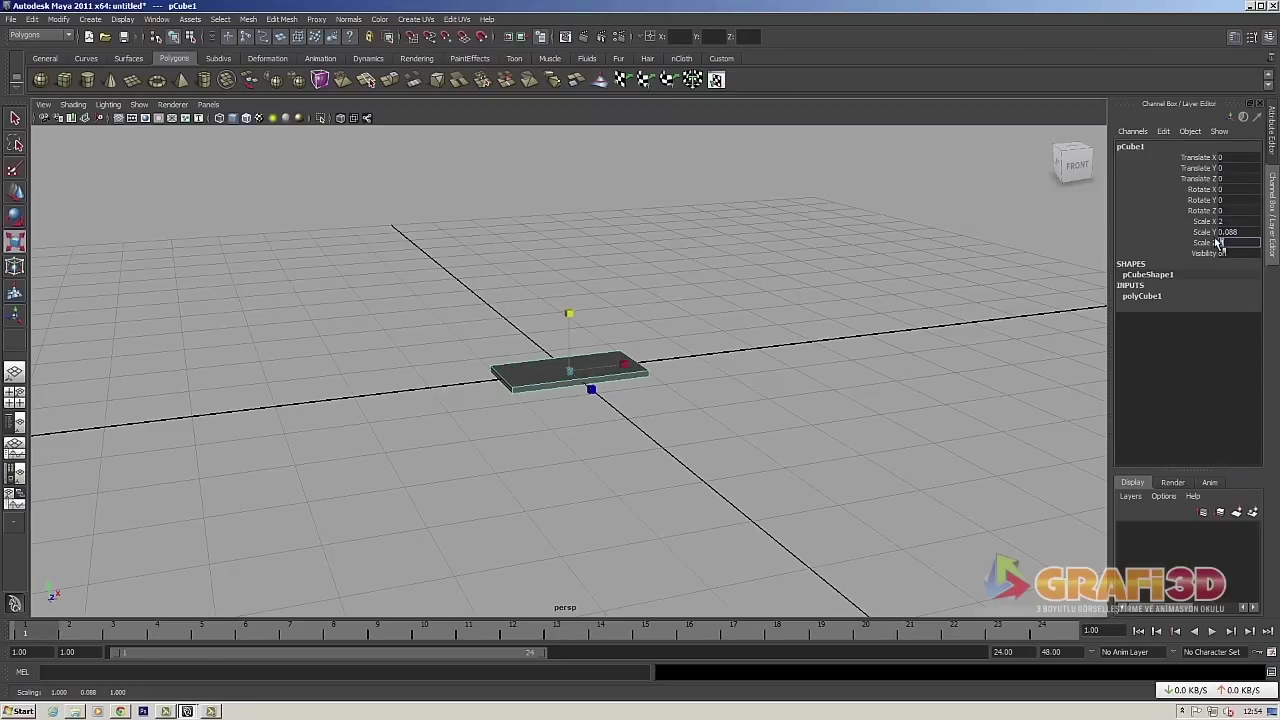
pyautogui.write('2')
pyautogui.press('Return')
pyautogui.moveTo(720, 390)
pyautogui.keyDown('alt'); pyautogui.mouseDown()
pyautogui.moveTo(757, 400)
pyautogui.moveTo(760, 434)
pyautogui.mouseUp(); pyautogui.keyUp('alt')
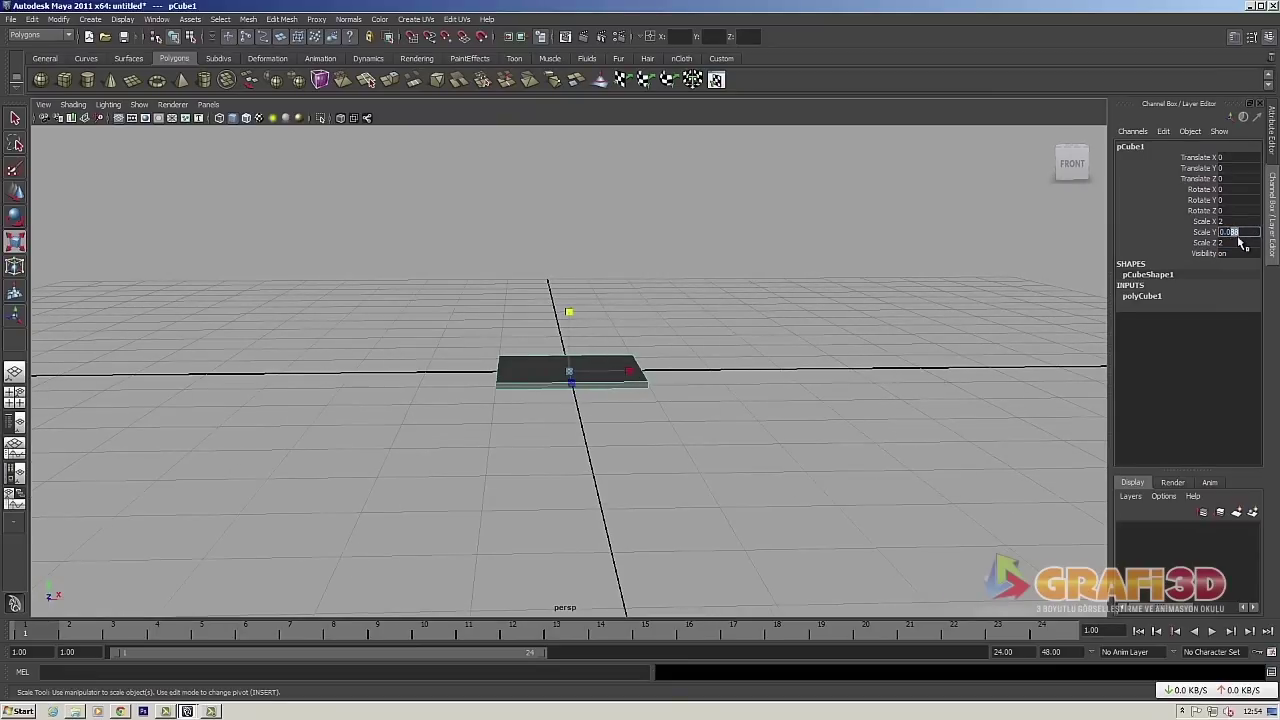
pyautogui.write('0.01')
pyautogui.press('Return')
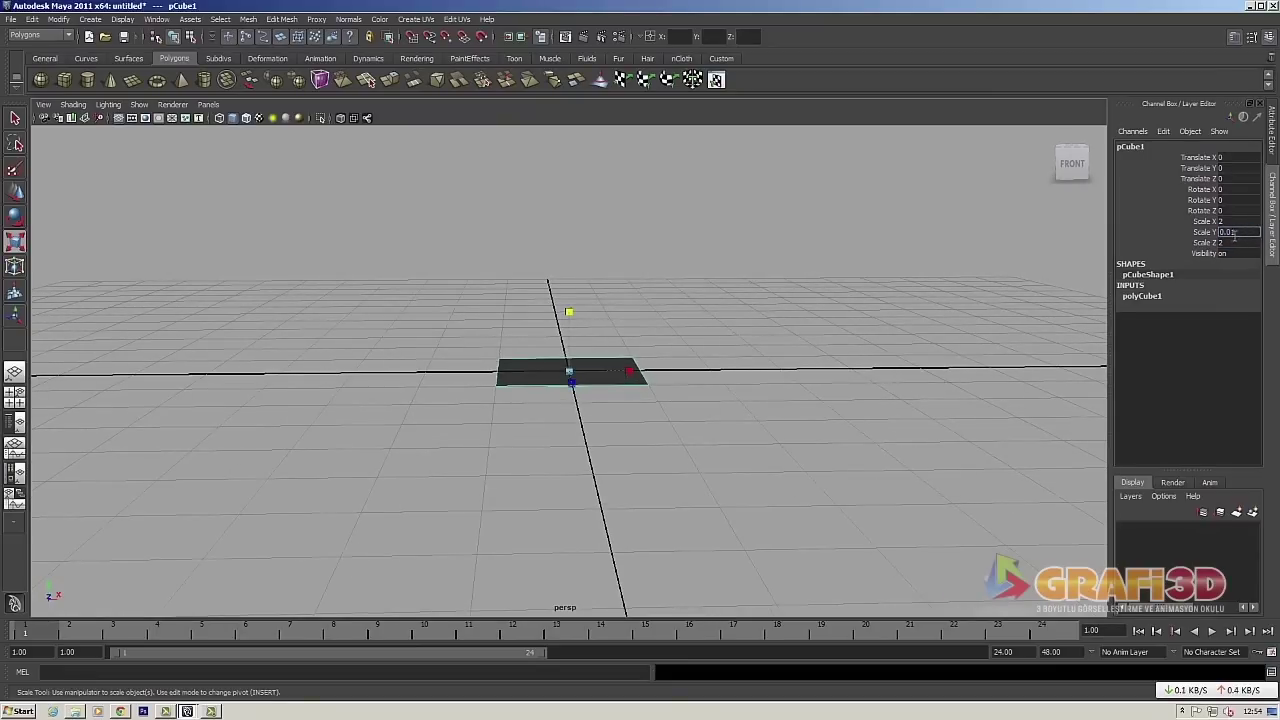
pyautogui.press('Return')
pyautogui.keyDown('alt'); pyautogui.moveTo(914, 257); pyautogui.dragTo(534, 582); pyautogui.keyUp('alt')
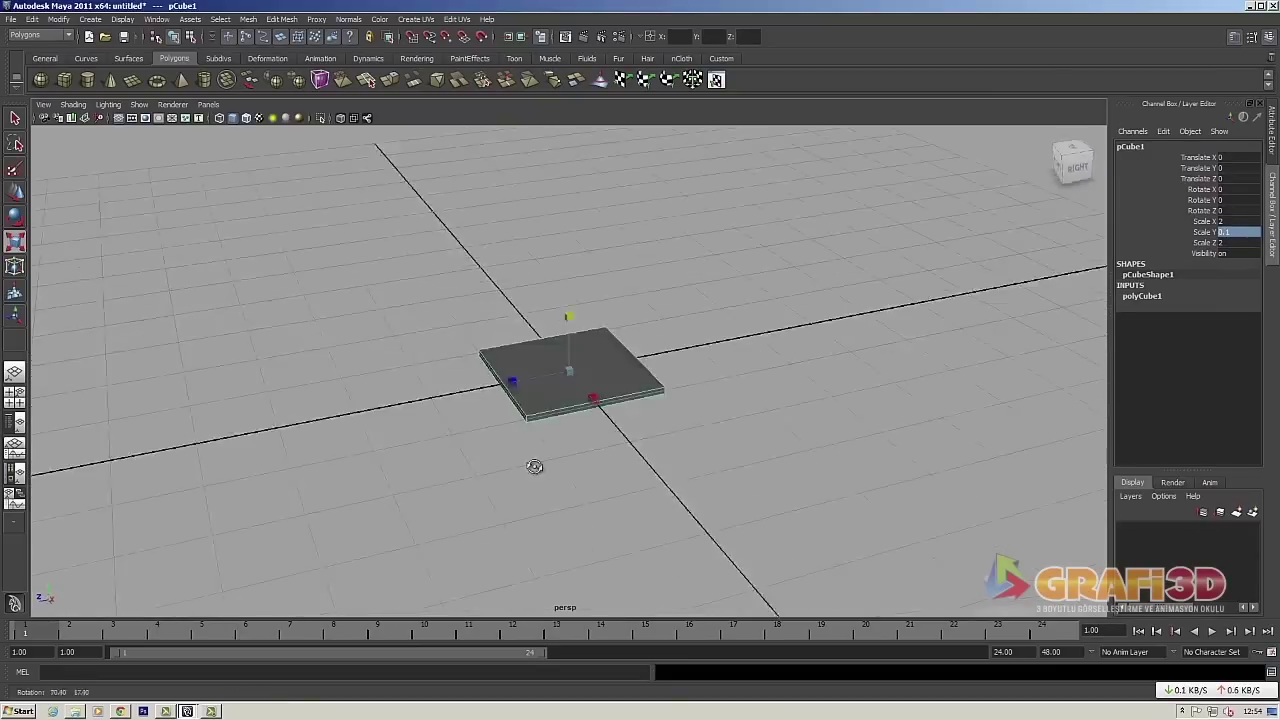
pyautogui.click(280, 19)
pyautogui.click(652, 60)
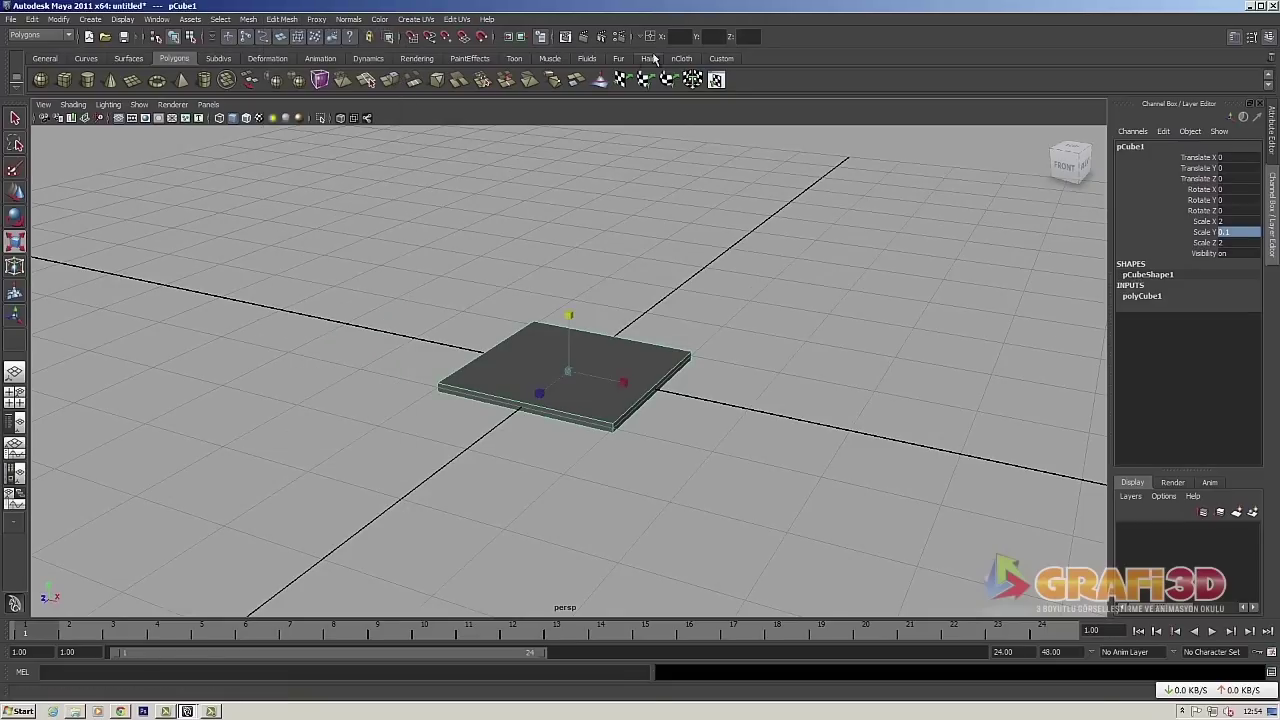
# - Insert edge loops across the slab with Multi split type, giving two evenly spaced loops
pyautogui.click(719, 59)
pyautogui.click(281, 19)
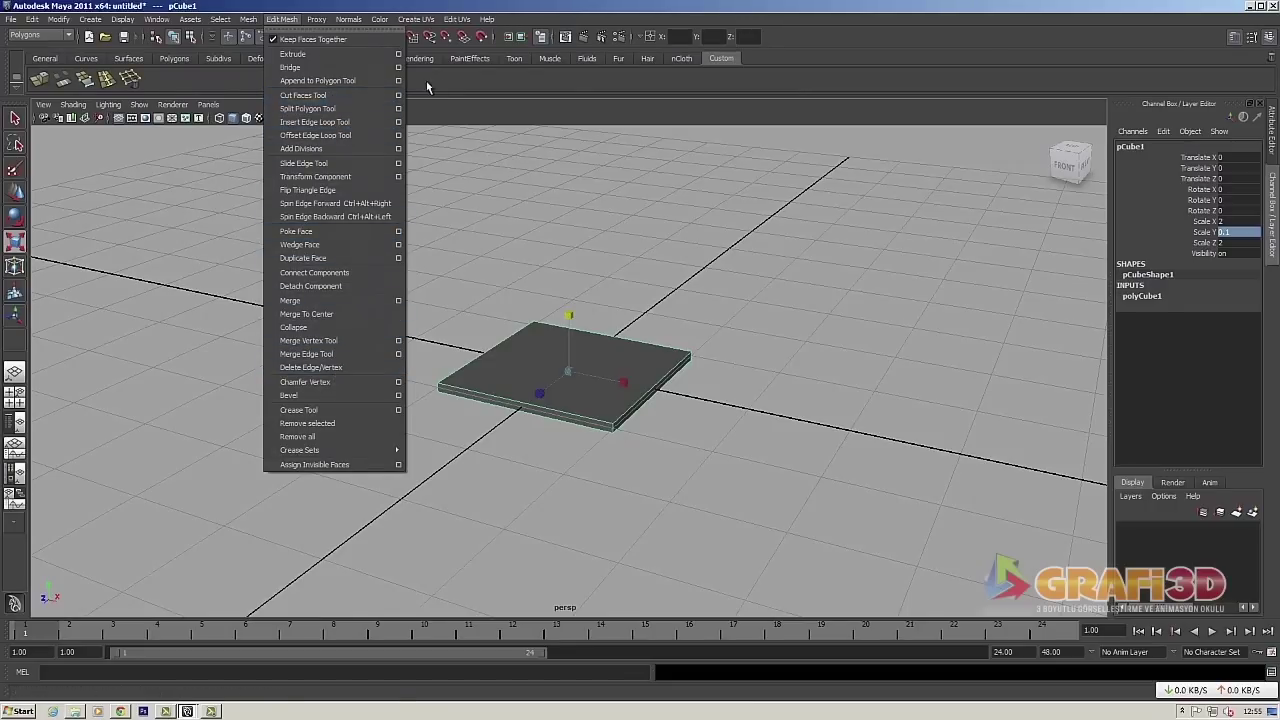
pyautogui.click(449, 249)
pyautogui.press('g')
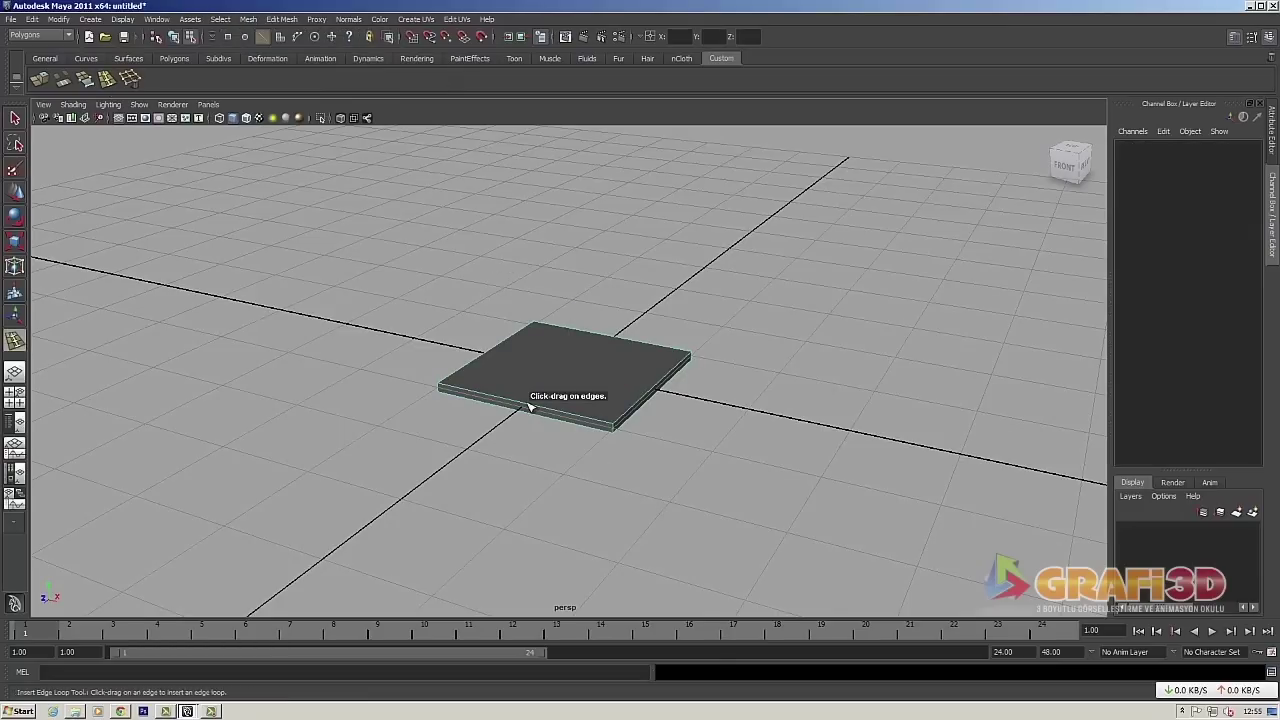
pyautogui.click(530, 405)
pyautogui.press('w')
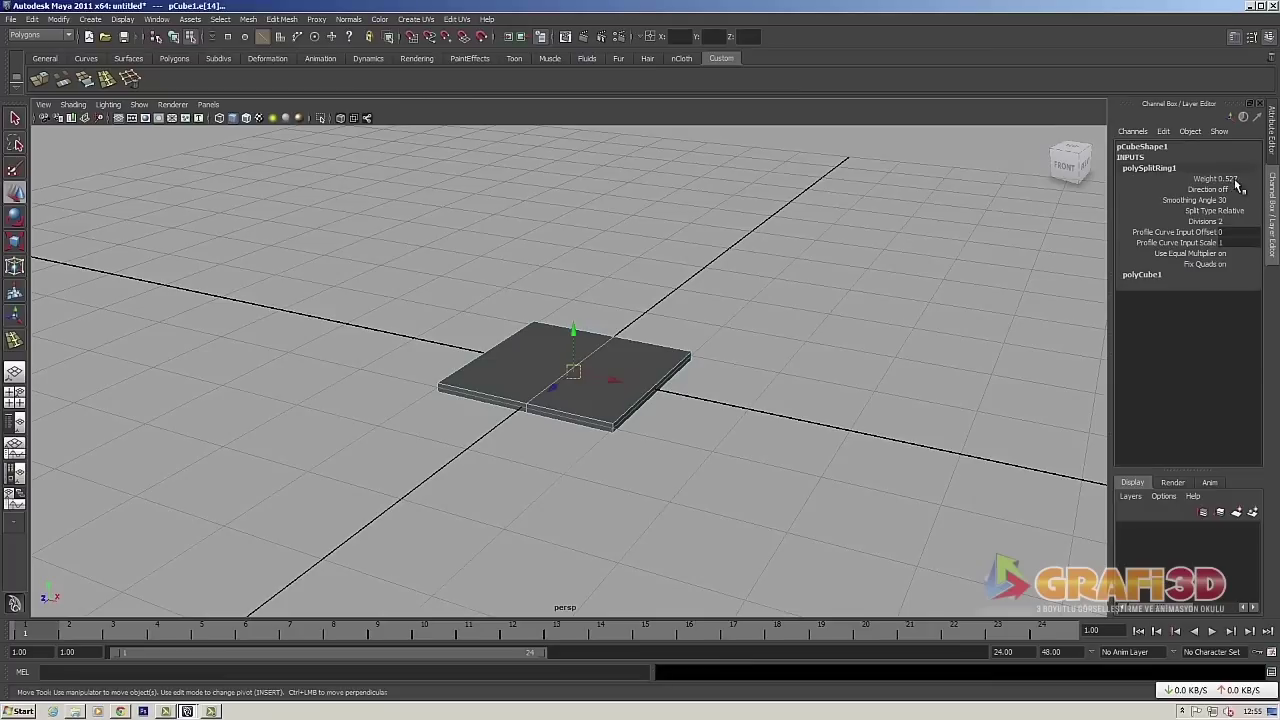
pyautogui.click(1228, 211)
pyautogui.click(1230, 248)
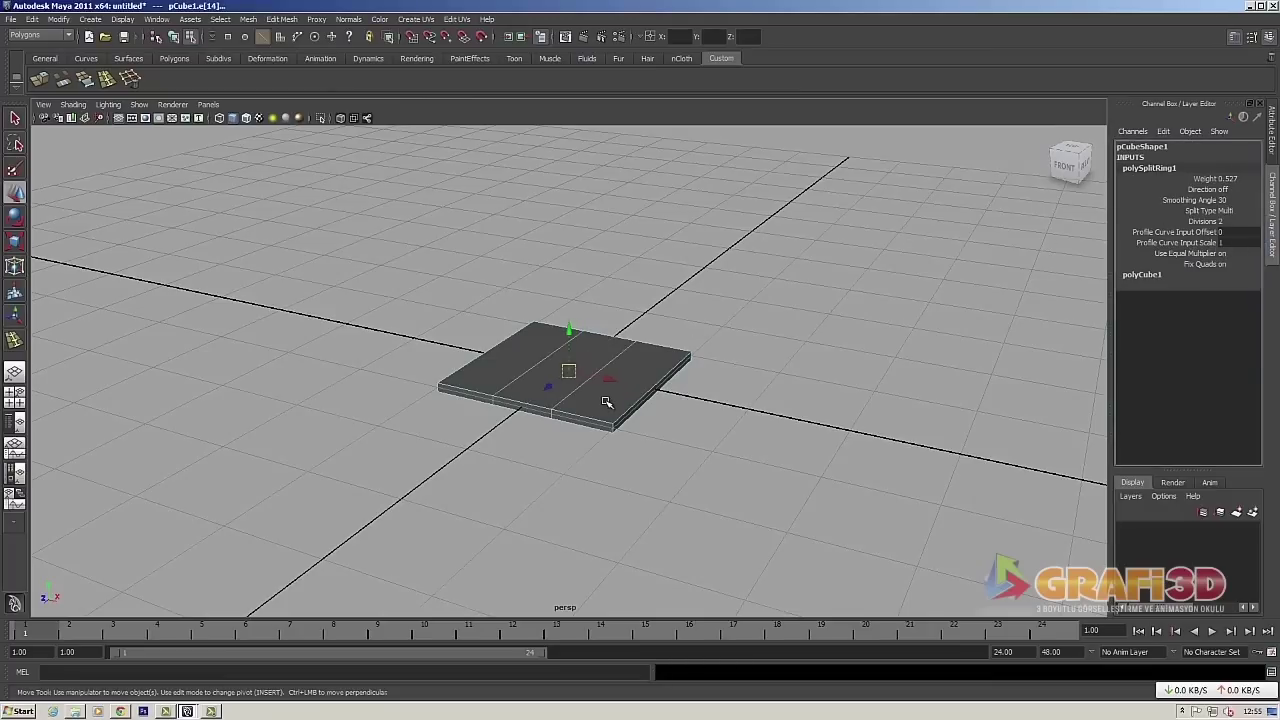
# - Deselect the slab and switch the panel layout to Persp/Outliner
pyautogui.click(327, 311)
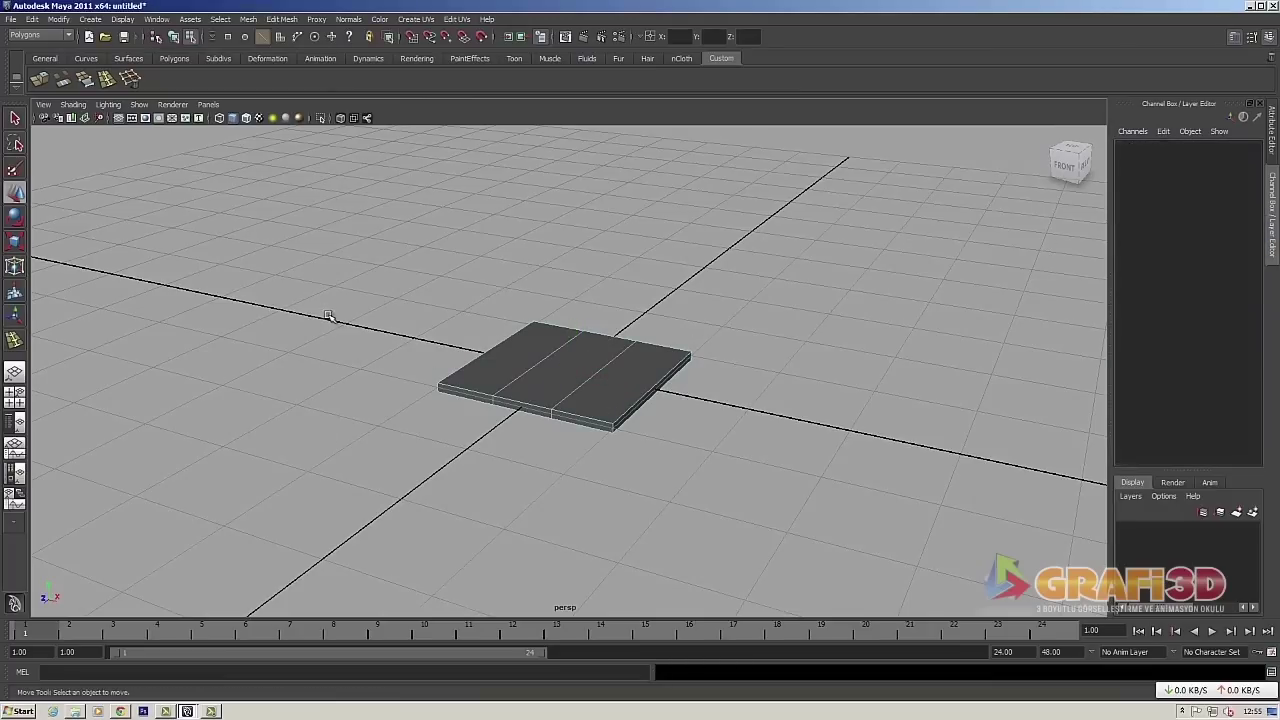
pyautogui.press('space')
pyautogui.moveTo(432, 352); pyautogui.dragTo(436, 382)
pyautogui.press('space')
pyautogui.moveTo(428, 322); pyautogui.dragTo(428, 322)
pyautogui.press('space')
pyautogui.moveTo(353, 194); pyautogui.dragTo(449, 204)
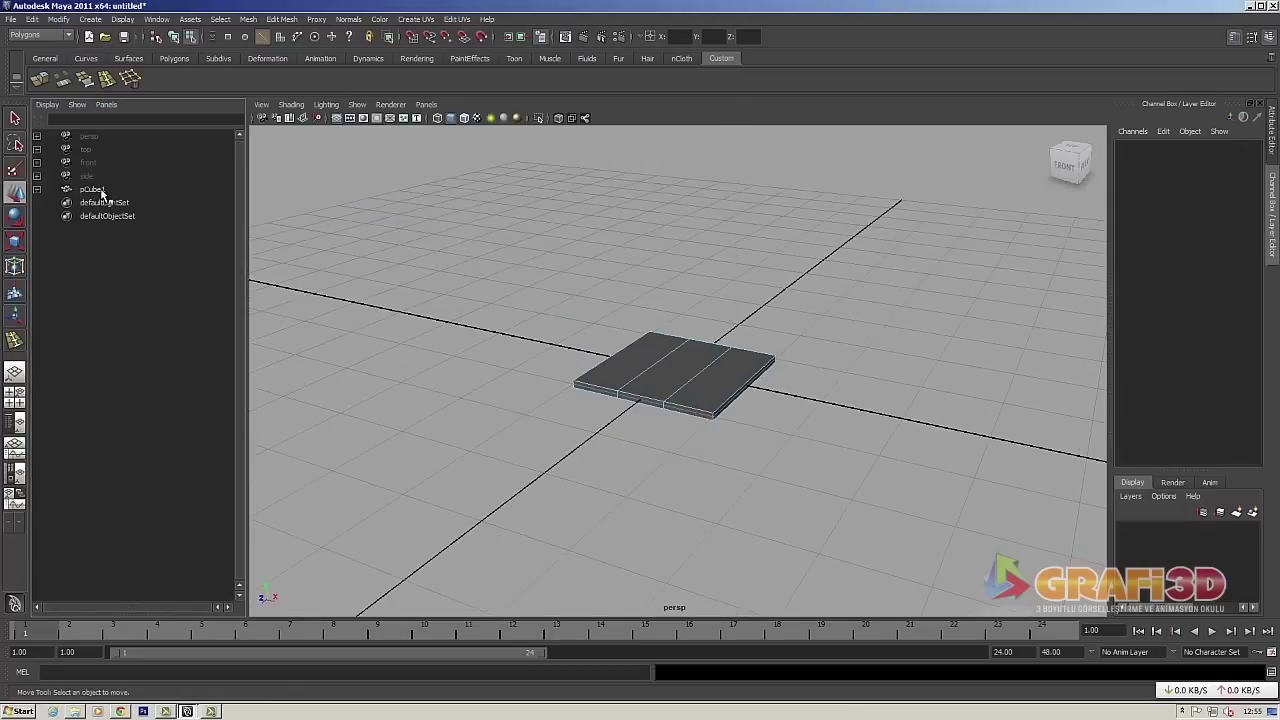
# - Select the two inner edge loops and scale them outward near the slab's borders
pyautogui.click(700, 378)
pyautogui.scroll(3, 677, 480)
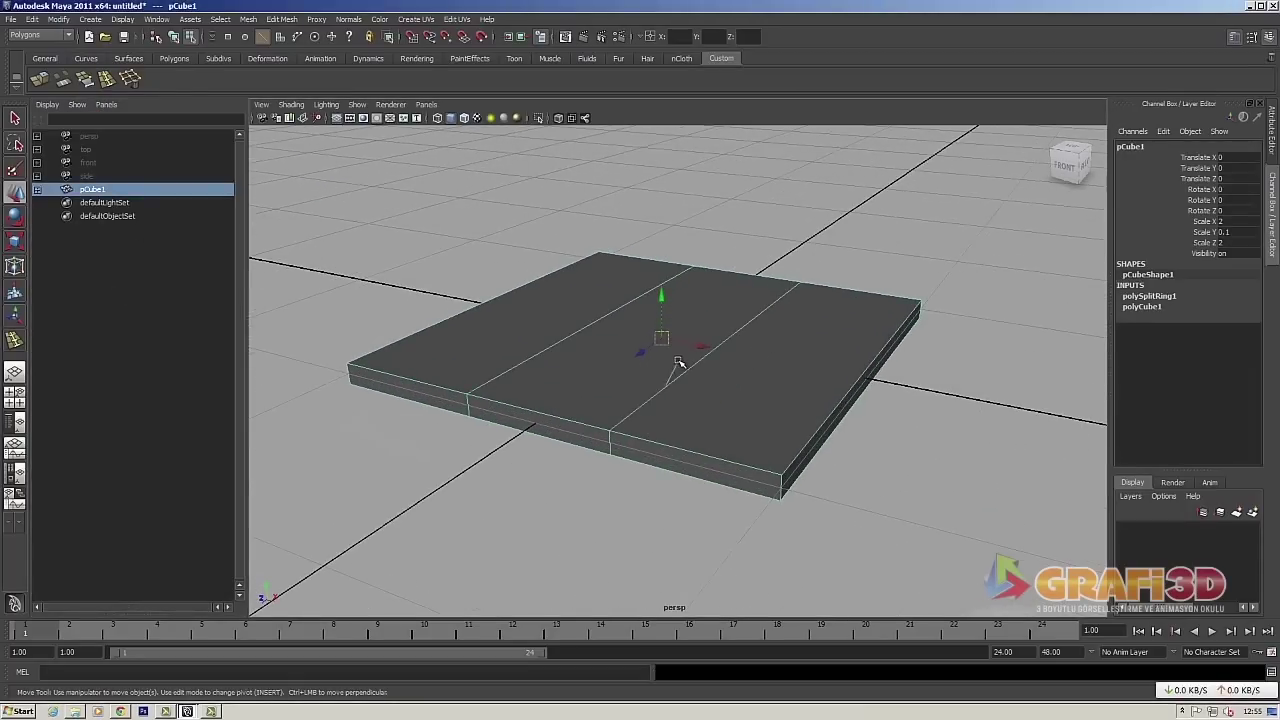
pyautogui.moveTo(674, 363); pyautogui.dragTo(674, 340, button='right')
pyautogui.click(671, 384)
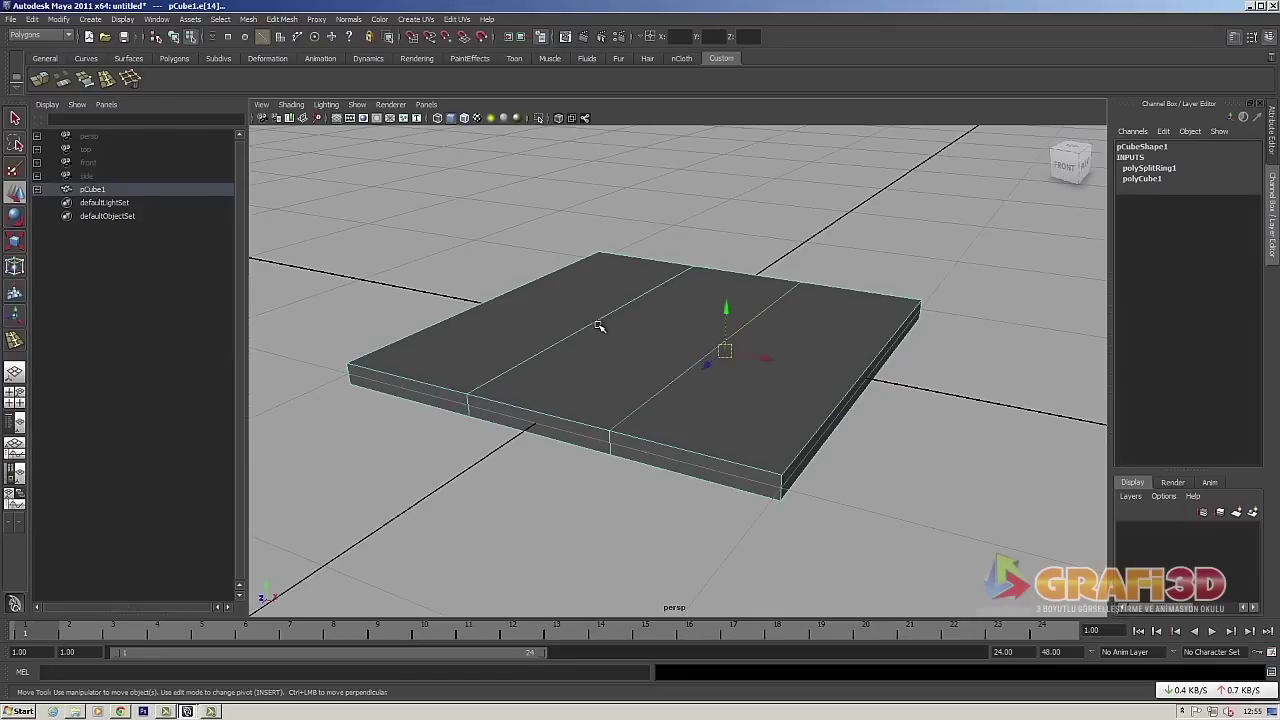
pyautogui.press('r')
pyautogui.moveTo(720, 357)
pyautogui.mouseDown()
pyautogui.moveTo(777, 366)
pyautogui.moveTo(806, 390)
pyautogui.moveTo(757, 440)
pyautogui.mouseUp()
pyautogui.moveTo(717, 361); pyautogui.dragTo(520, 304)
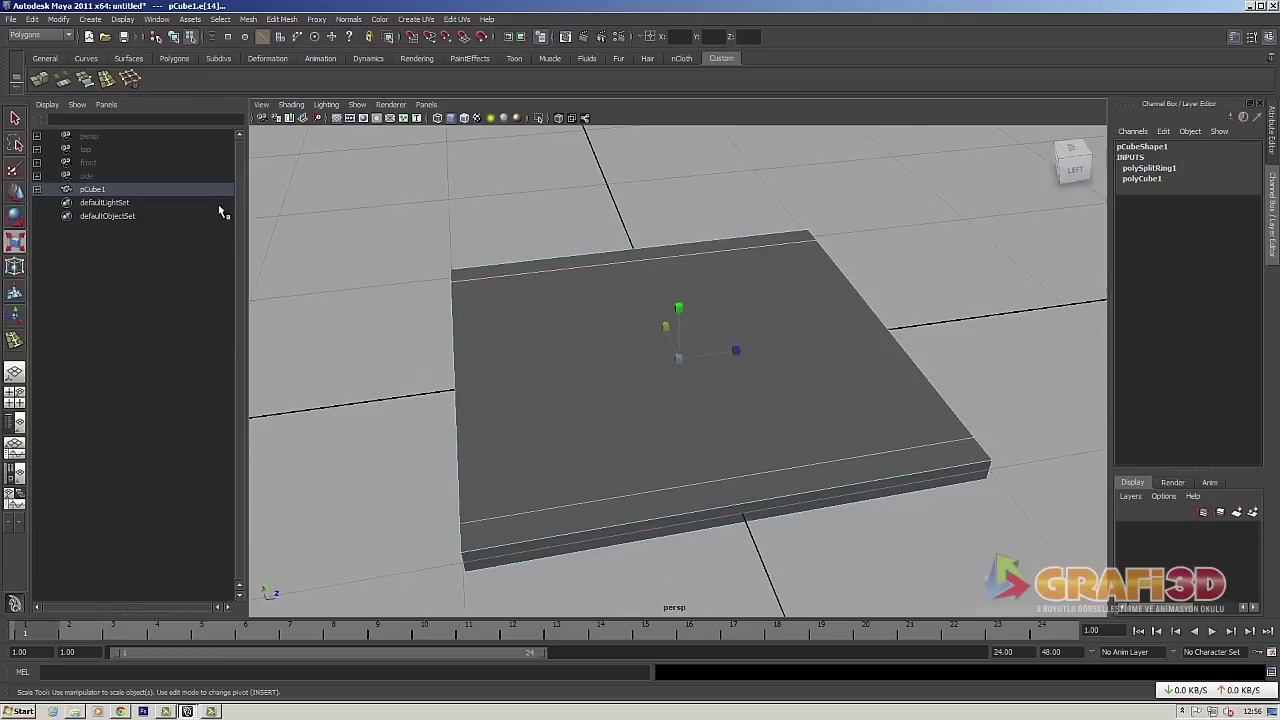
# - Insert two evenly spaced crosswise edge loops with Multi split in polySplitRing2
pyautogui.click(106, 79)
pyautogui.click(617, 266)
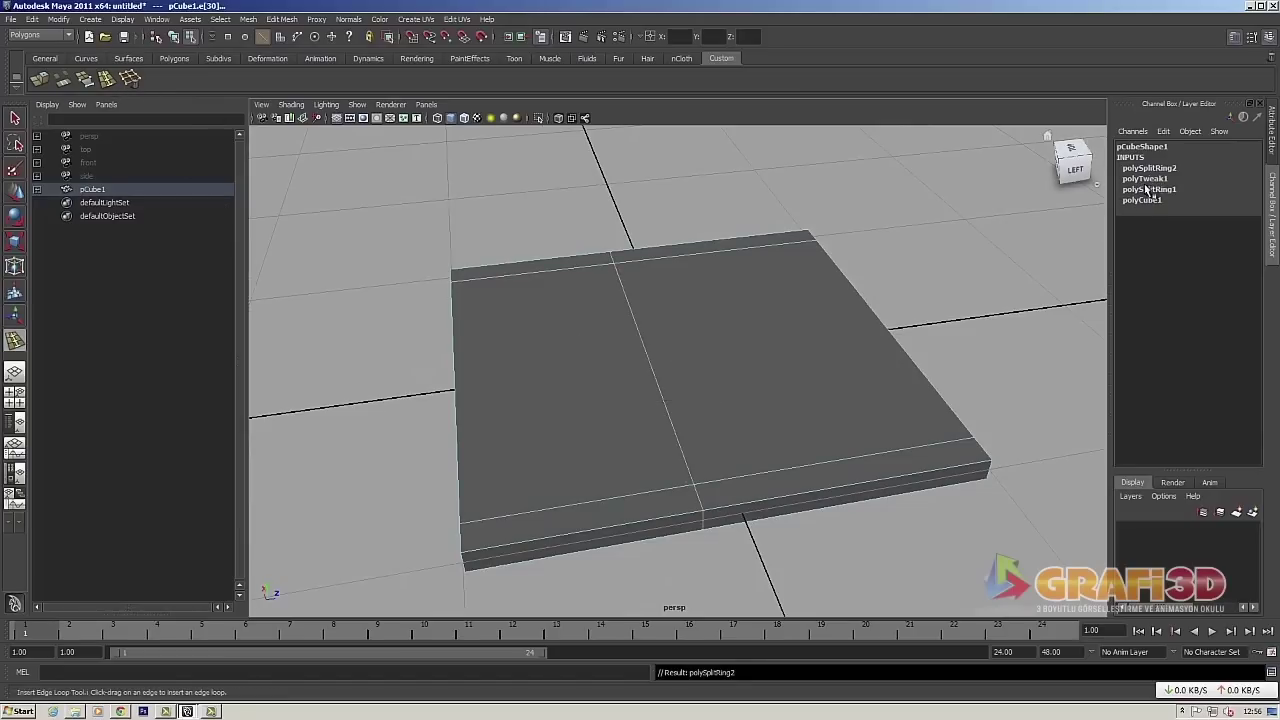
pyautogui.click(1160, 168)
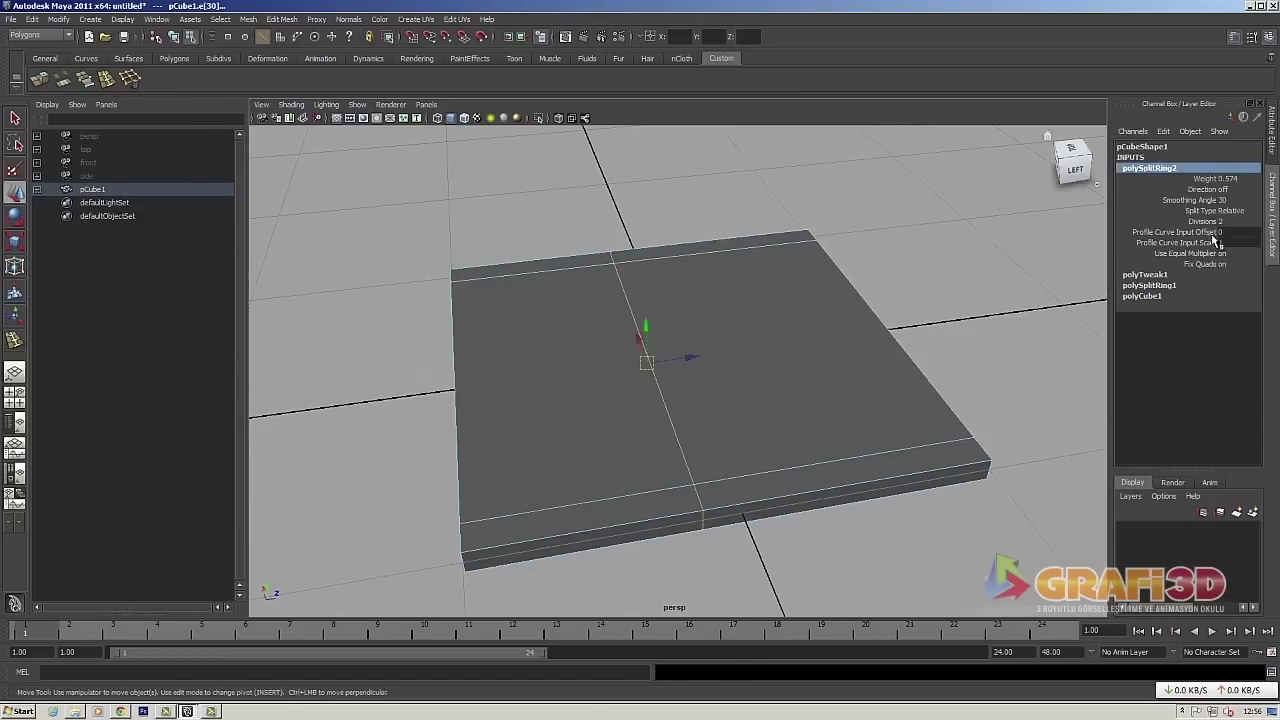
pyautogui.click(1218, 212)
pyautogui.click(1240, 252)
pyautogui.keyDown('alt'); pyautogui.moveTo(700, 300); pyautogui.dragTo(777, 380); pyautogui.keyUp('alt')
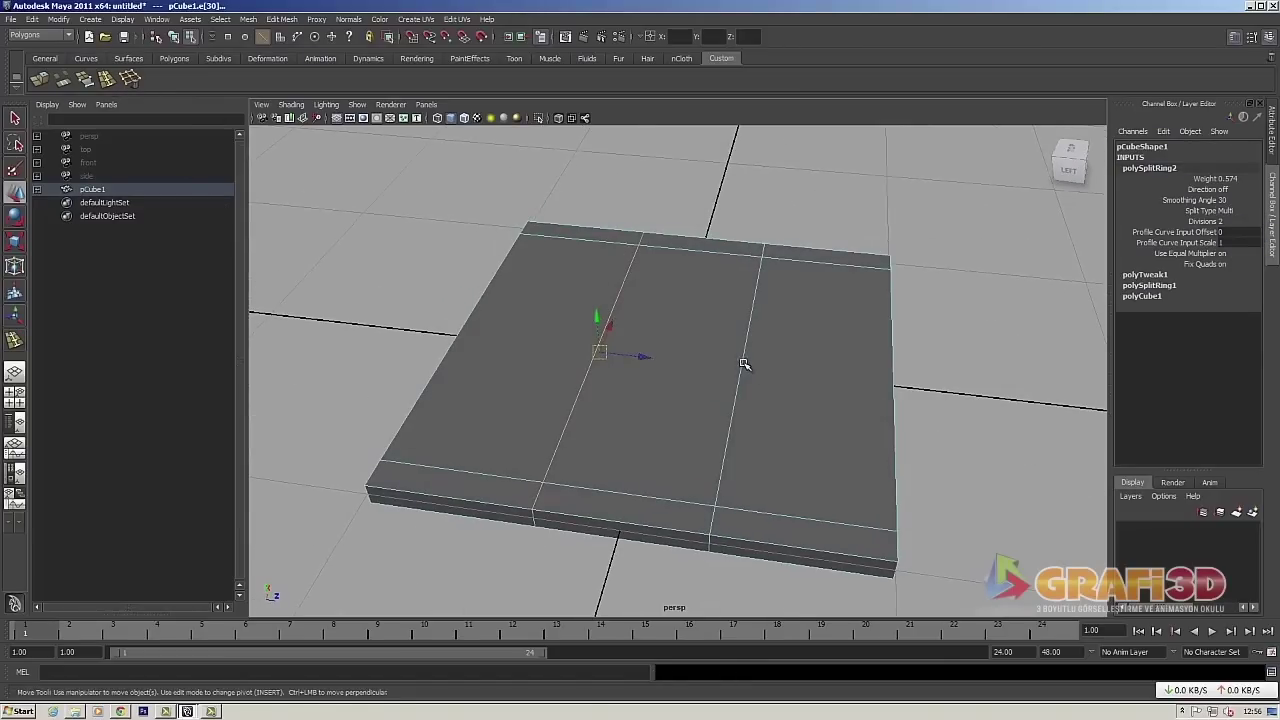
pyautogui.click(743, 352)
# - In Top view, scale the crosswise edge loops outward to the slab's borders
pyautogui.press('r')
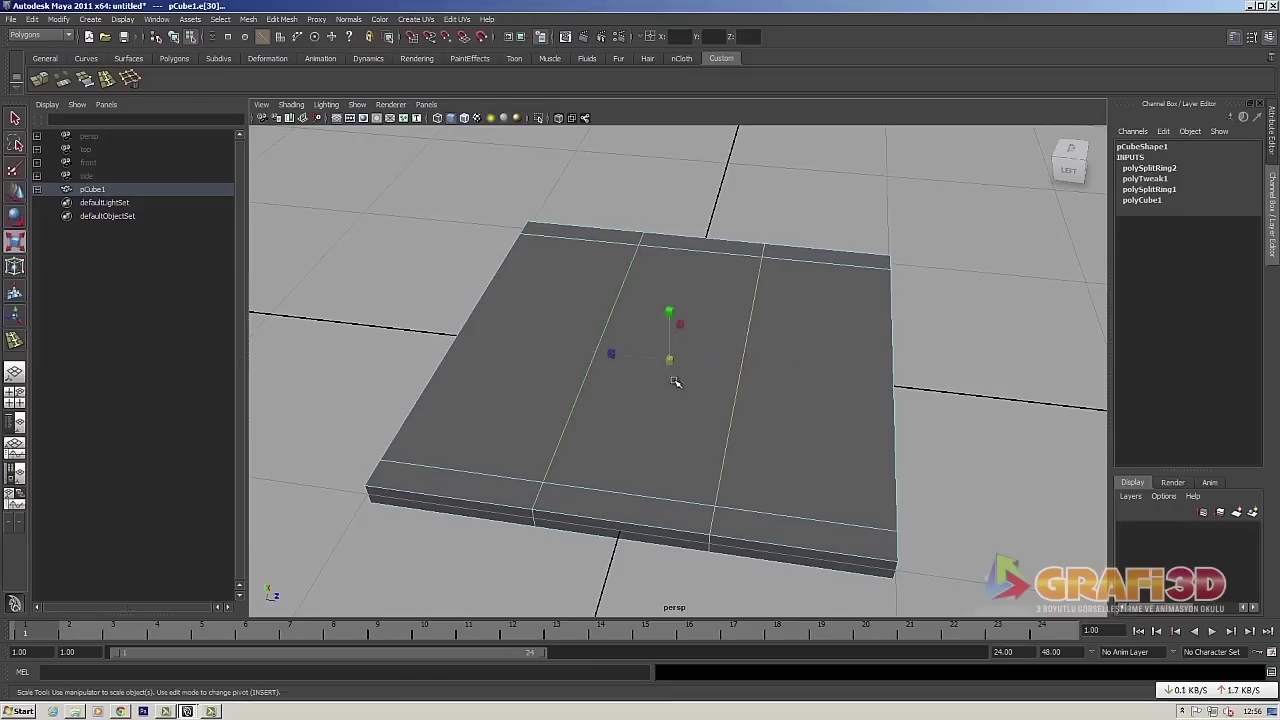
pyautogui.press('space')
pyautogui.moveTo(671, 386); pyautogui.dragTo(672, 330)
pyautogui.keyDown('alt'); pyautogui.moveTo(679, 396); pyautogui.dragTo(720, 423, button='right'); pyautogui.keyUp('alt')
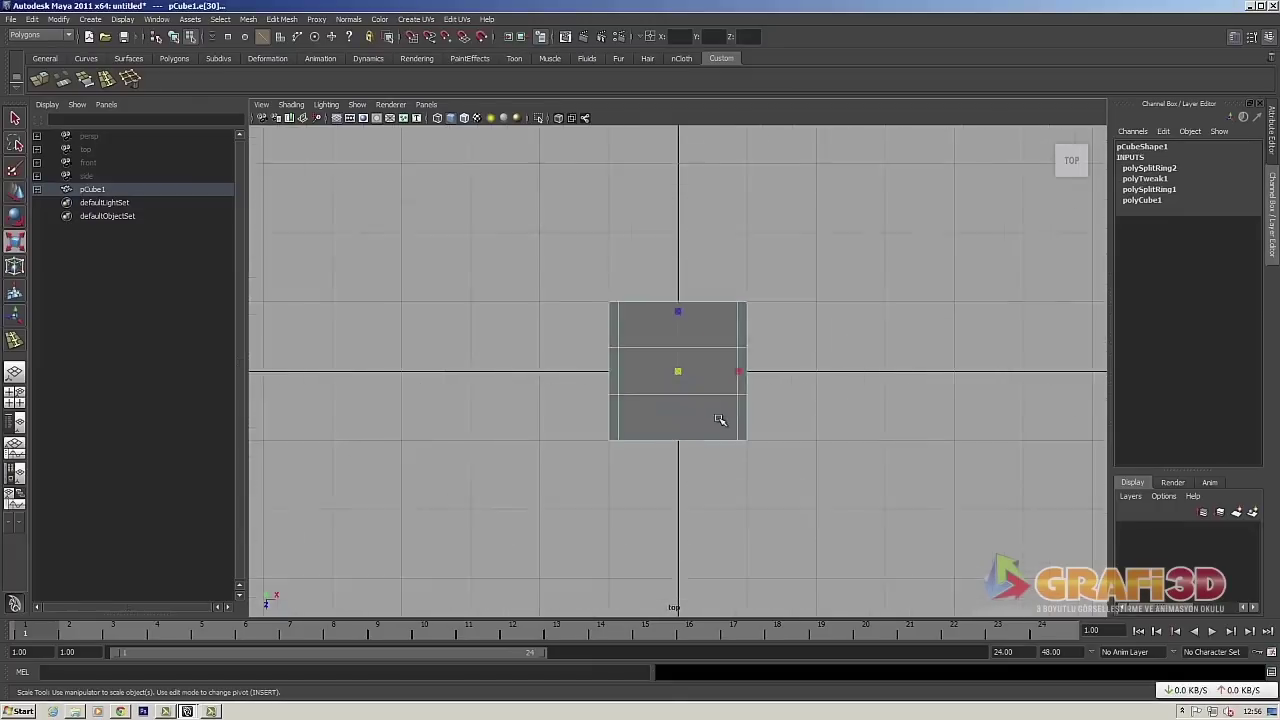
pyautogui.moveTo(677, 306); pyautogui.dragTo(675, 213)
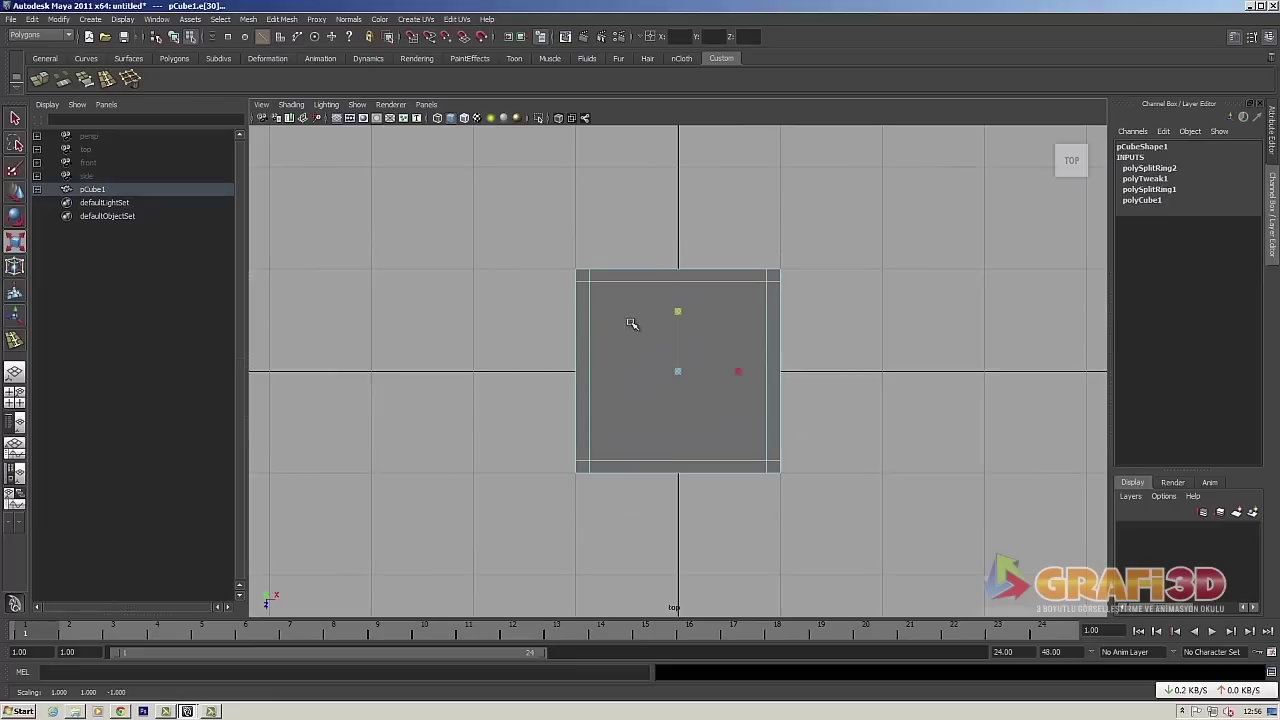
pyautogui.moveTo(734, 383); pyautogui.dragTo(736, 373)
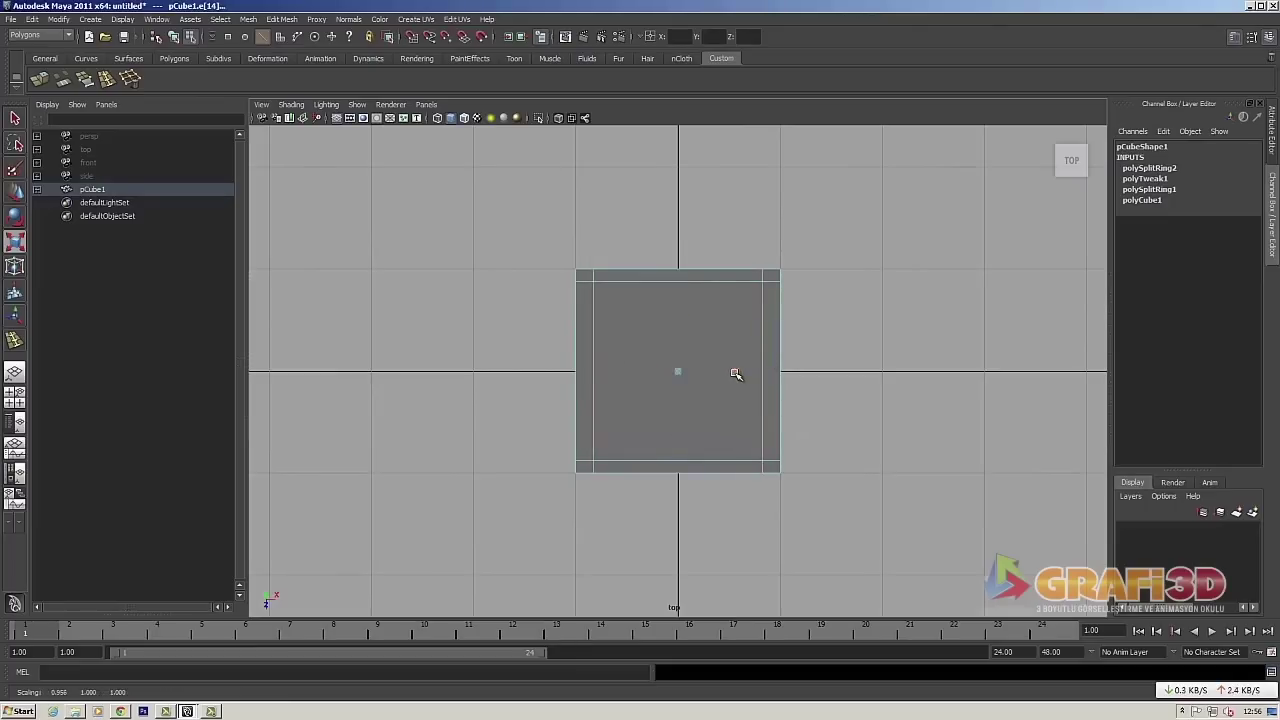
pyautogui.click(722, 284)
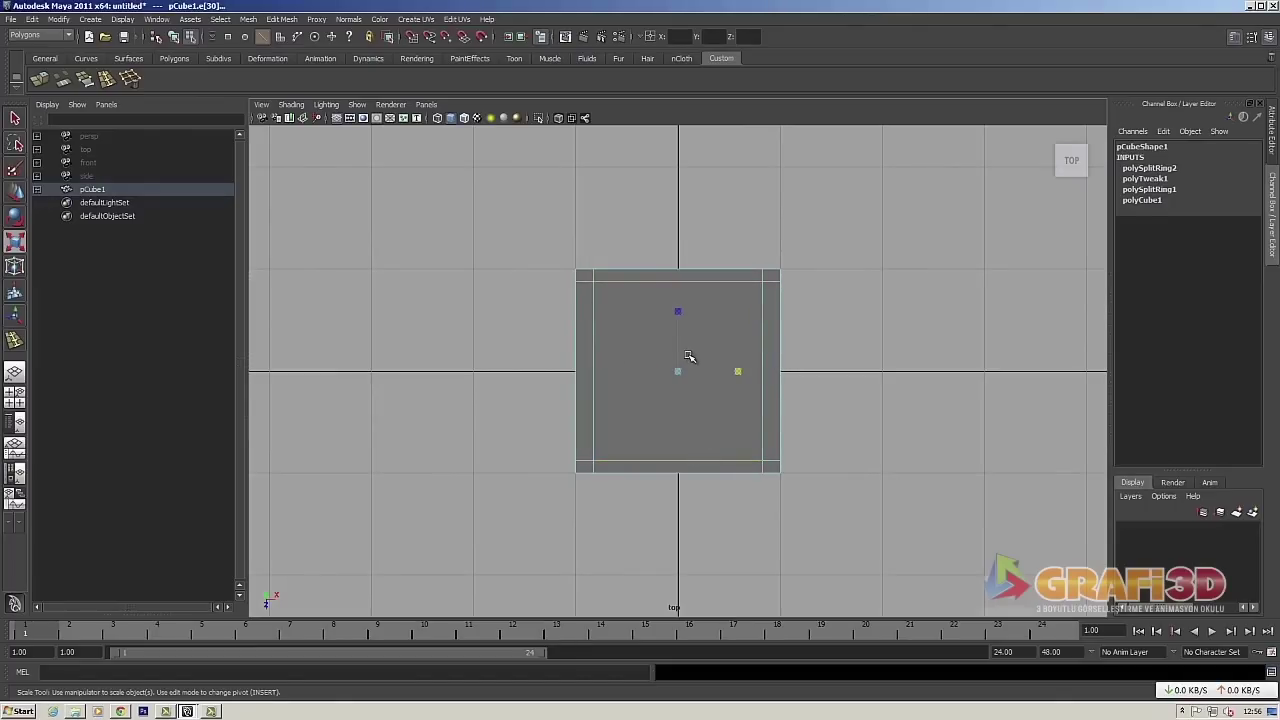
pyautogui.moveTo(678, 311); pyautogui.dragTo(677, 315, button='middle')
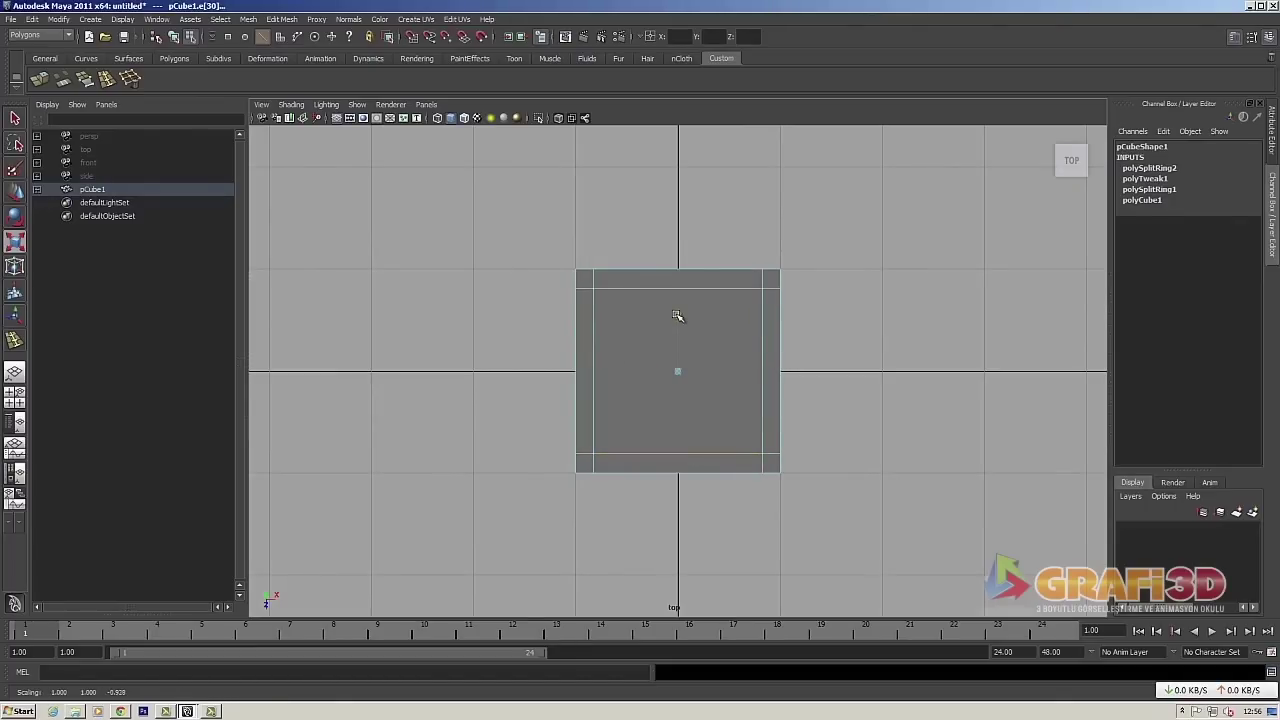
# - Return to the perspective view and select the whole slab object
pyautogui.press('space')
pyautogui.click(700, 380)
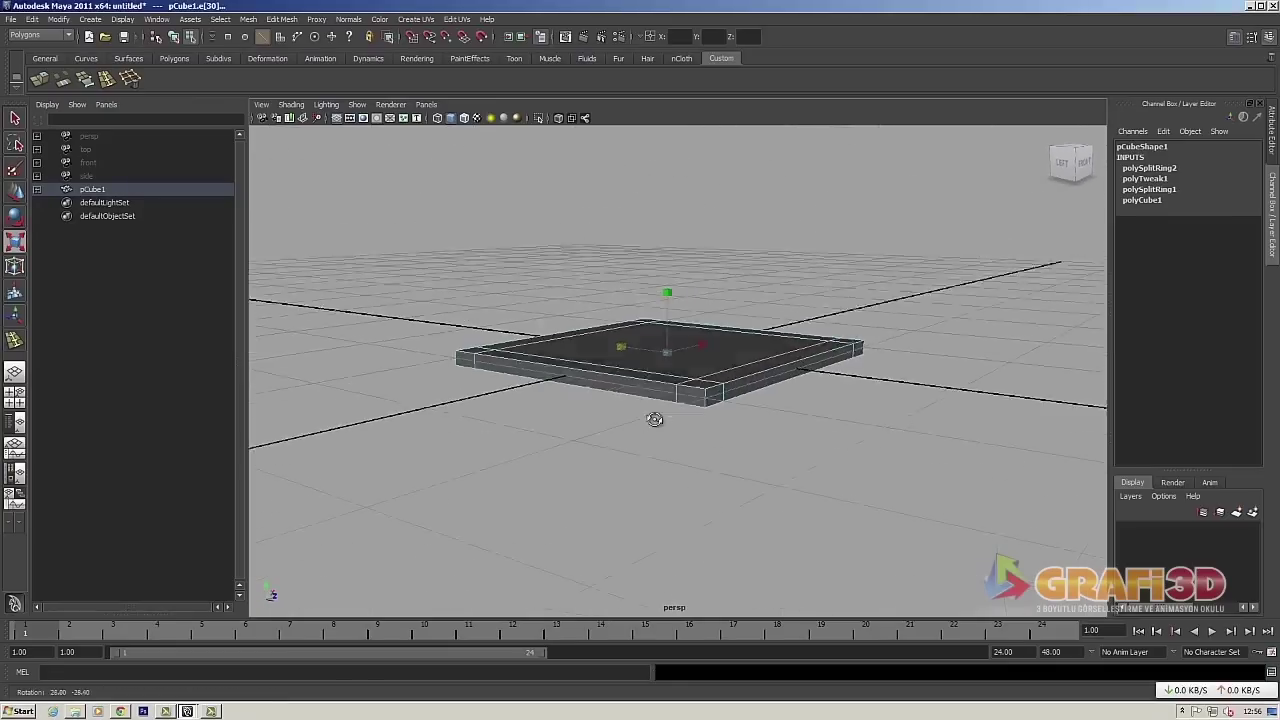
pyautogui.keyDown('alt'); pyautogui.moveTo(701, 448); pyautogui.dragTo(700, 402); pyautogui.keyUp('alt')
pyautogui.press('w')
pyautogui.keyDown('alt'); pyautogui.moveTo(760, 346); pyautogui.dragTo(726, 443); pyautogui.keyUp('alt')
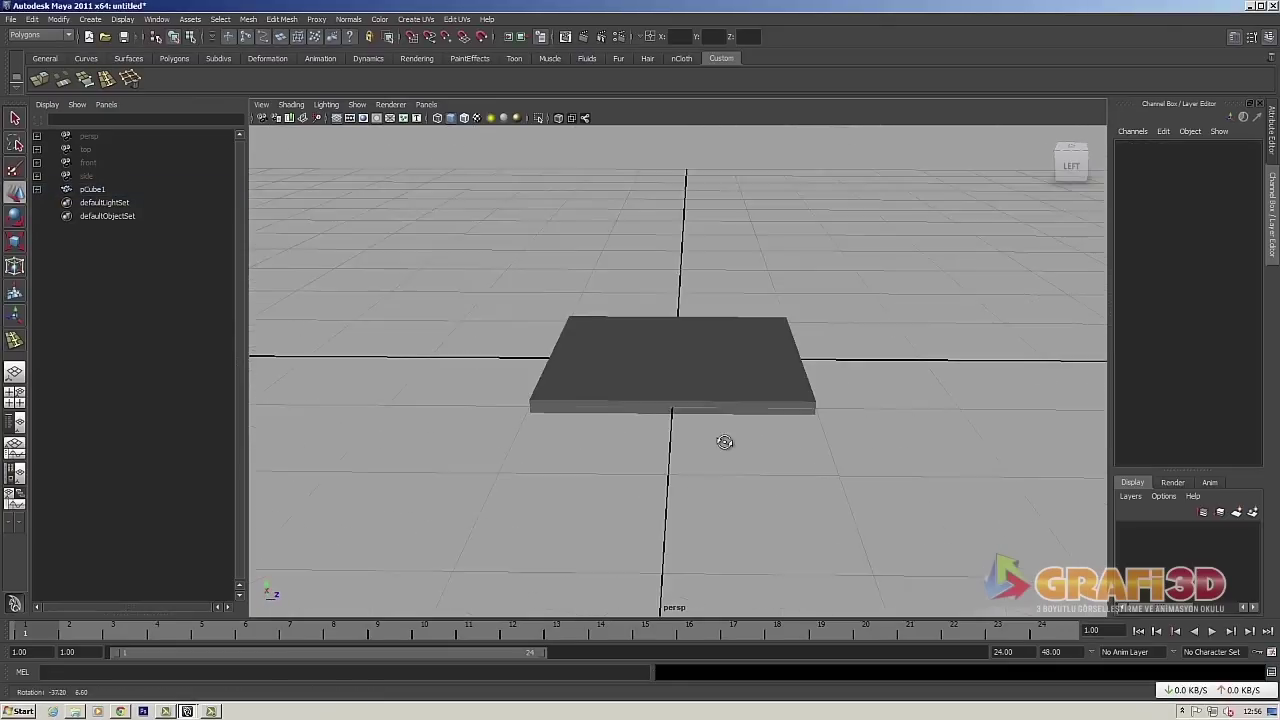
pyautogui.click(677, 320)
# - Raise the seat slab above the grid to a height of 1.618
pyautogui.moveTo(677, 320)
pyautogui.mouseDown()
pyautogui.moveTo(674, 180)
pyautogui.moveTo(693, 297)
pyautogui.mouseUp()
pyautogui.moveTo(676, 245); pyautogui.dragTo(677, 209)
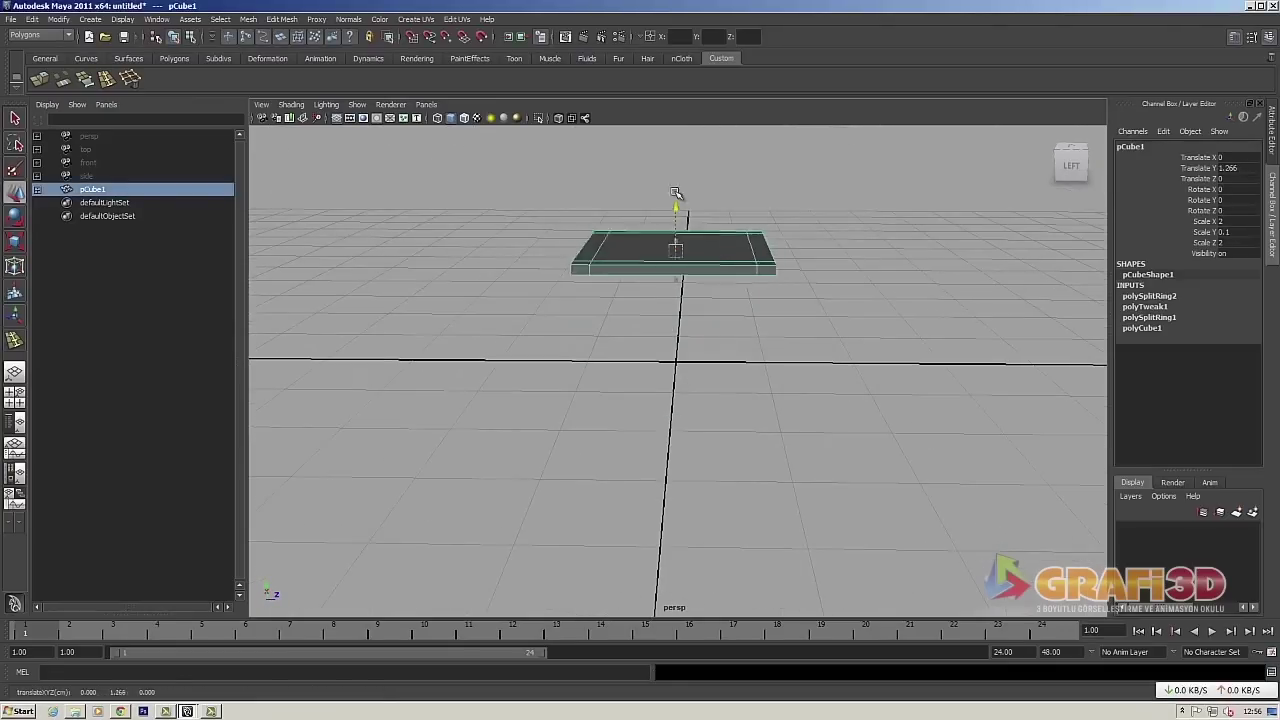
pyautogui.moveTo(734, 306)
pyautogui.keyDown('alt'); pyautogui.mouseDown()
pyautogui.moveTo(786, 386)
pyautogui.moveTo(737, 251)
pyautogui.mouseUp(); pyautogui.keyUp('alt')
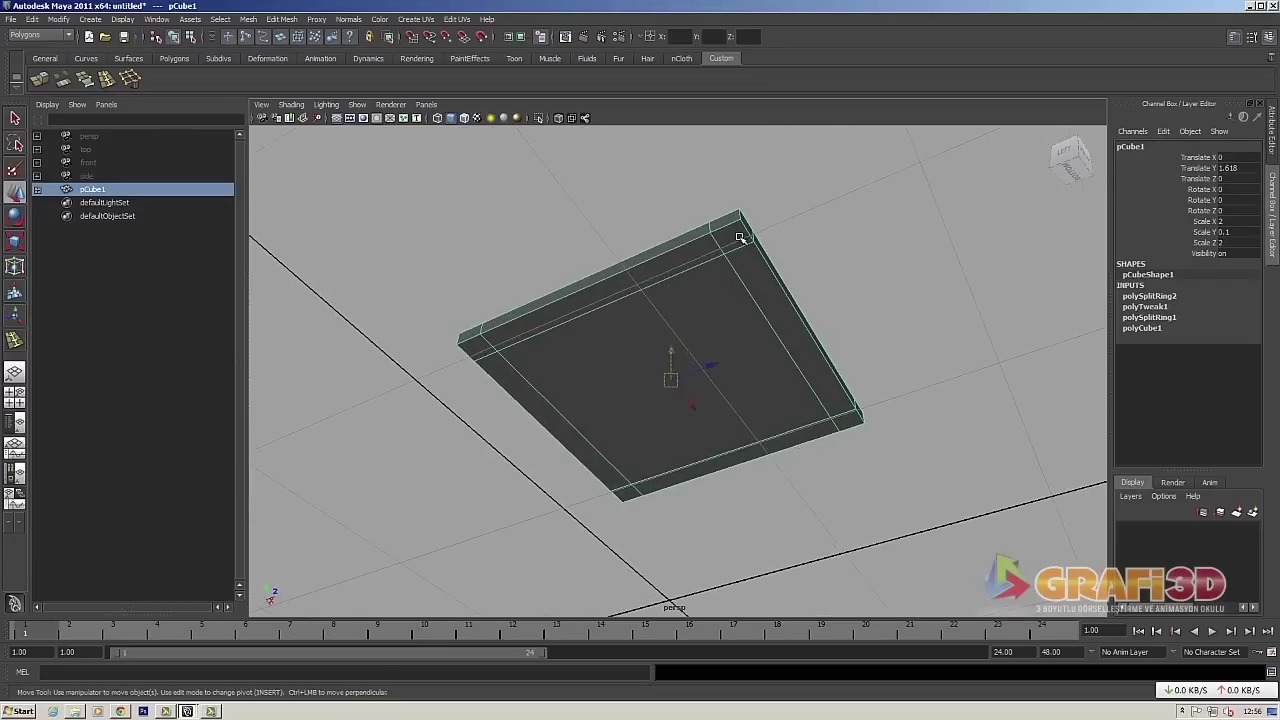
# - Extrude the slab's corner faces downward into four legs
pyautogui.press('F11')
pyautogui.click(733, 240)
pyautogui.keyDown('shift'); pyautogui.click(850, 424); pyautogui.keyUp('shift')
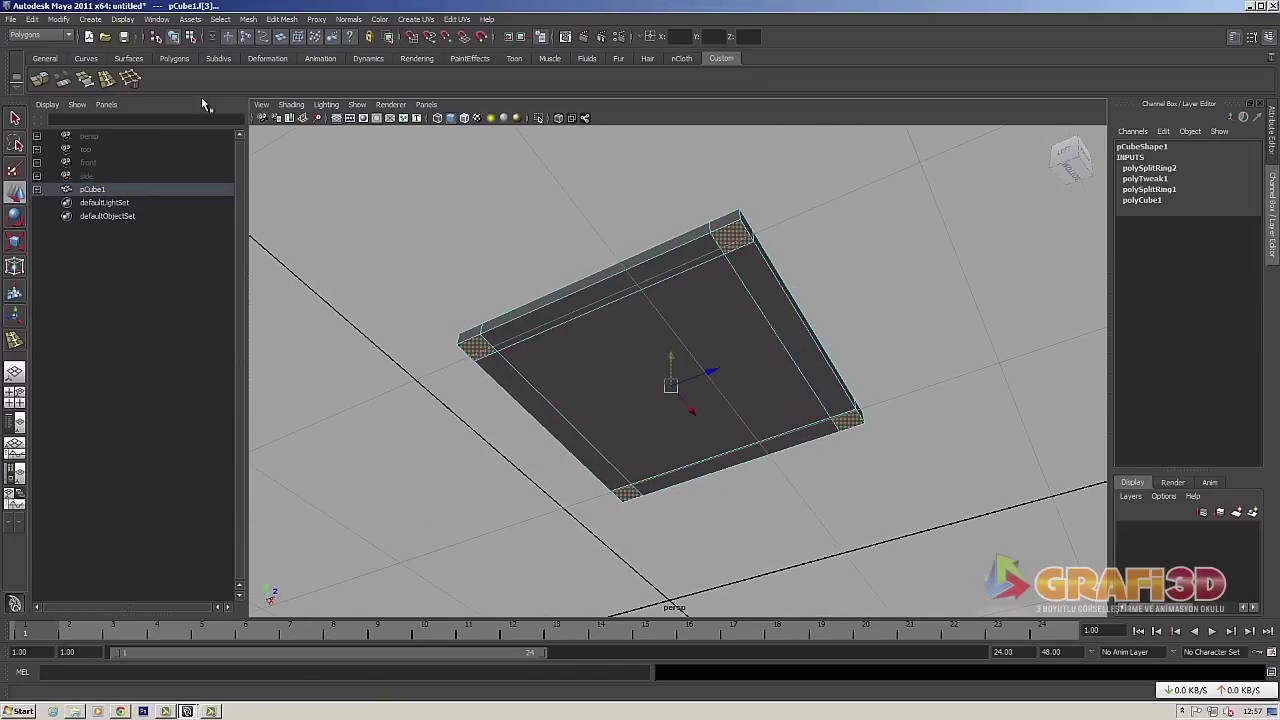
pyautogui.click(38, 80)
pyautogui.press('space')
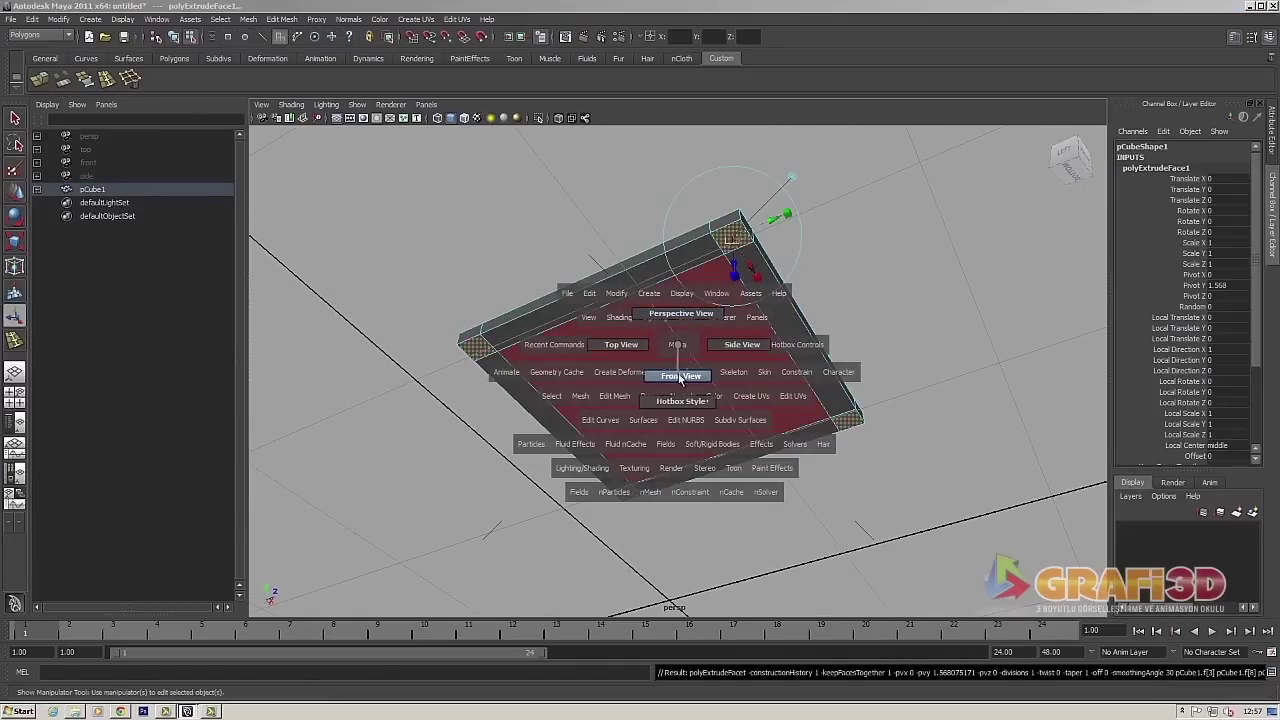
pyautogui.click(680, 378)
pyautogui.moveTo(652, 368)
pyautogui.mouseDown()
pyautogui.moveTo(634, 457)
pyautogui.moveTo(634, 428)
pyautogui.mouseUp()
pyautogui.press('space')
pyautogui.click(793, 414)
pyautogui.moveTo(793, 414)
pyautogui.keyDown('alt'); pyautogui.mouseDown()
pyautogui.moveTo(877, 440)
pyautogui.moveTo(716, 372)
pyautogui.mouseUp(); pyautogui.keyUp('alt')
pyautogui.click(894, 437)
# - In front view, select the seat's top vertices and nudge them slightly upward
pyautogui.press('space')
pyautogui.keyDown('alt'); pyautogui.moveTo(716, 372); pyautogui.dragTo(689, 480, button='middle'); pyautogui.keyUp('alt')
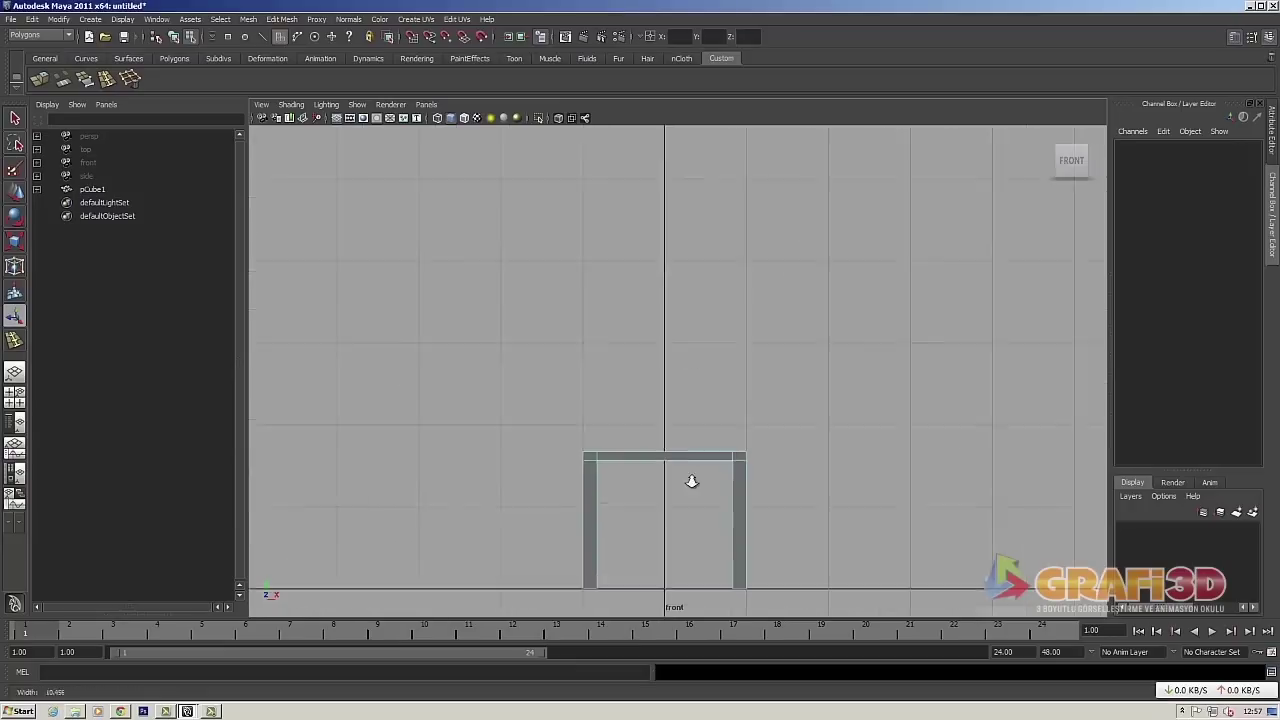
pyautogui.scroll(3, 748, 317)
pyautogui.press('space')
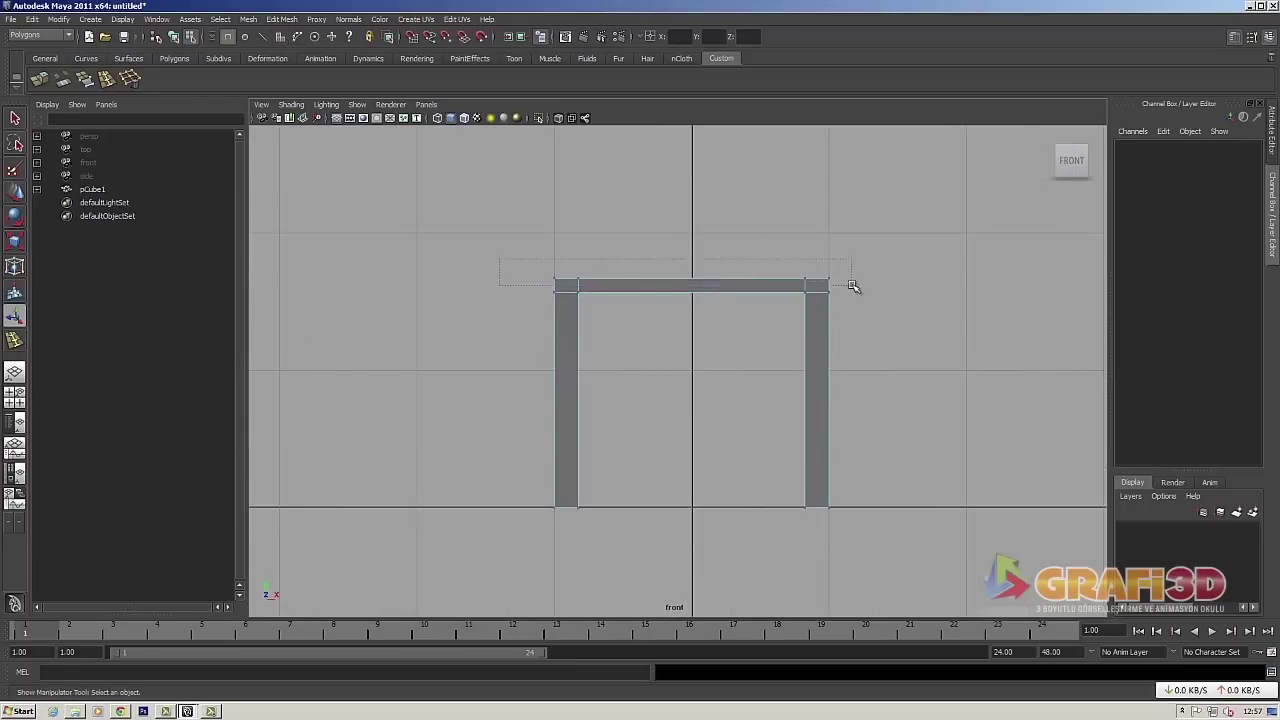
pyautogui.moveTo(500, 260); pyautogui.dragTo(851, 286)
pyautogui.press('w')
pyautogui.moveTo(694, 230); pyautogui.dragTo(694, 218)
pyautogui.press('space')
pyautogui.moveTo(700, 303)
pyautogui.mouseDown()
pyautogui.moveTo(779, 320)
pyautogui.moveTo(663, 303)
pyautogui.mouseUp()
pyautogui.scroll(-3, 703, 417)
pyautogui.click(903, 303)
# - Select the top faces of the two back legs in face mode
pyautogui.keyDown('alt'); pyautogui.moveTo(903, 303); pyautogui.dragTo(679, 466); pyautogui.keyUp('alt')
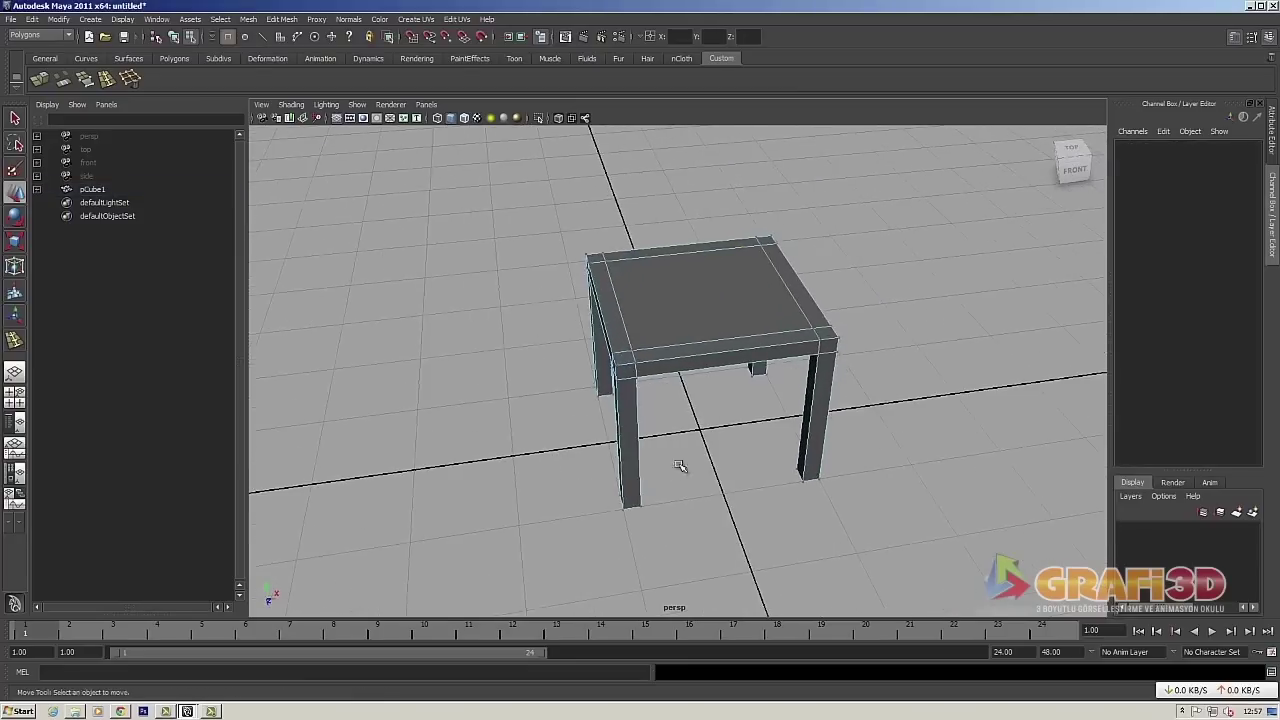
pyautogui.scroll(-2, 566, 457)
pyautogui.moveTo(566, 457)
pyautogui.keyDown('alt'); pyautogui.mouseDown()
pyautogui.moveTo(806, 423)
pyautogui.moveTo(866, 374)
pyautogui.mouseUp(); pyautogui.keyUp('alt')
pyautogui.scroll(2, 866, 374)
pyautogui.rightClick(746, 348)
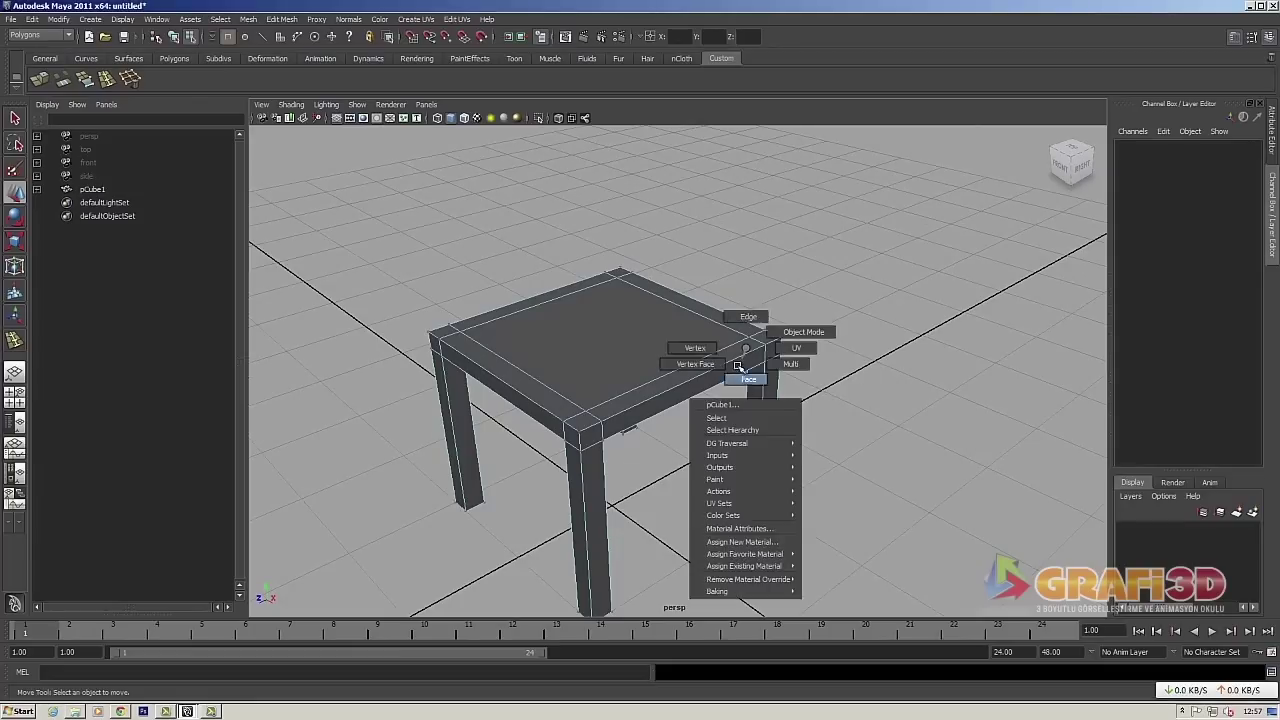
pyautogui.moveTo(738, 366); pyautogui.dragTo(748, 318, button='right')
pyautogui.click(690, 300)
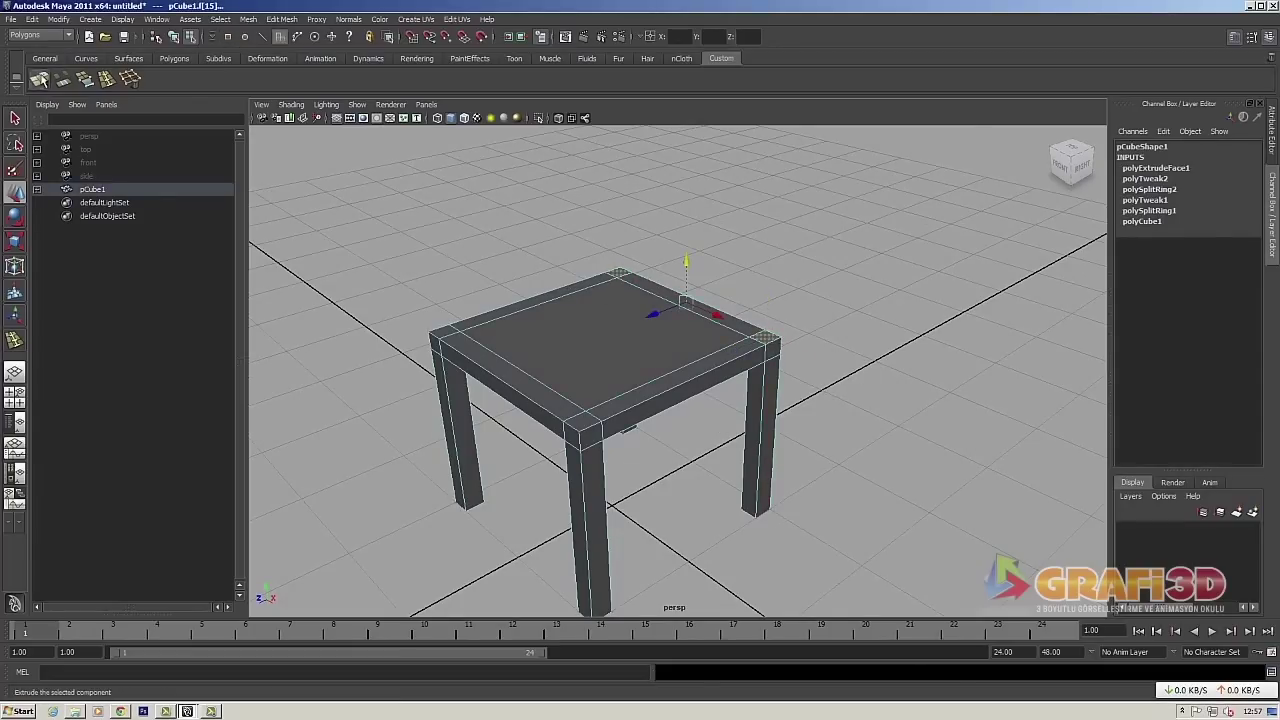
# - Extrude the back legs' top faces upward into posts and fine-tune their height
pyautogui.click(40, 79)
pyautogui.moveTo(748, 433)
pyautogui.keyDown('alt'); pyautogui.mouseDown()
pyautogui.moveTo(795, 383)
pyautogui.moveTo(820, 394)
pyautogui.mouseUp(); pyautogui.keyUp('alt')
pyautogui.moveTo(564, 272)
pyautogui.mouseDown()
pyautogui.moveTo(560, 171)
pyautogui.moveTo(766, 280)
pyautogui.moveTo(858, 376)
pyautogui.moveTo(829, 374)
pyautogui.mouseUp()
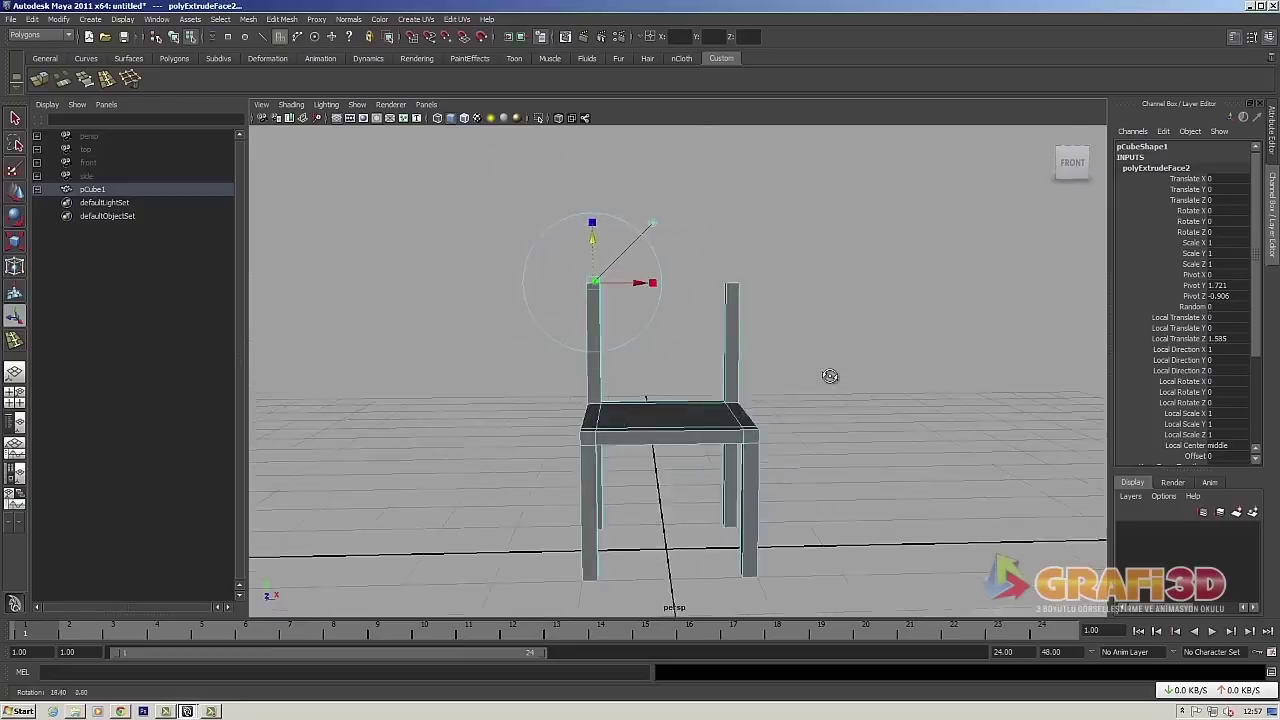
pyautogui.moveTo(589, 240); pyautogui.dragTo(589, 272)
pyautogui.press('space')
pyautogui.press('space')
pyautogui.keyDown('alt'); pyautogui.moveTo(616, 275); pyautogui.dragTo(629, 337, button='middle'); pyautogui.keyUp('alt')
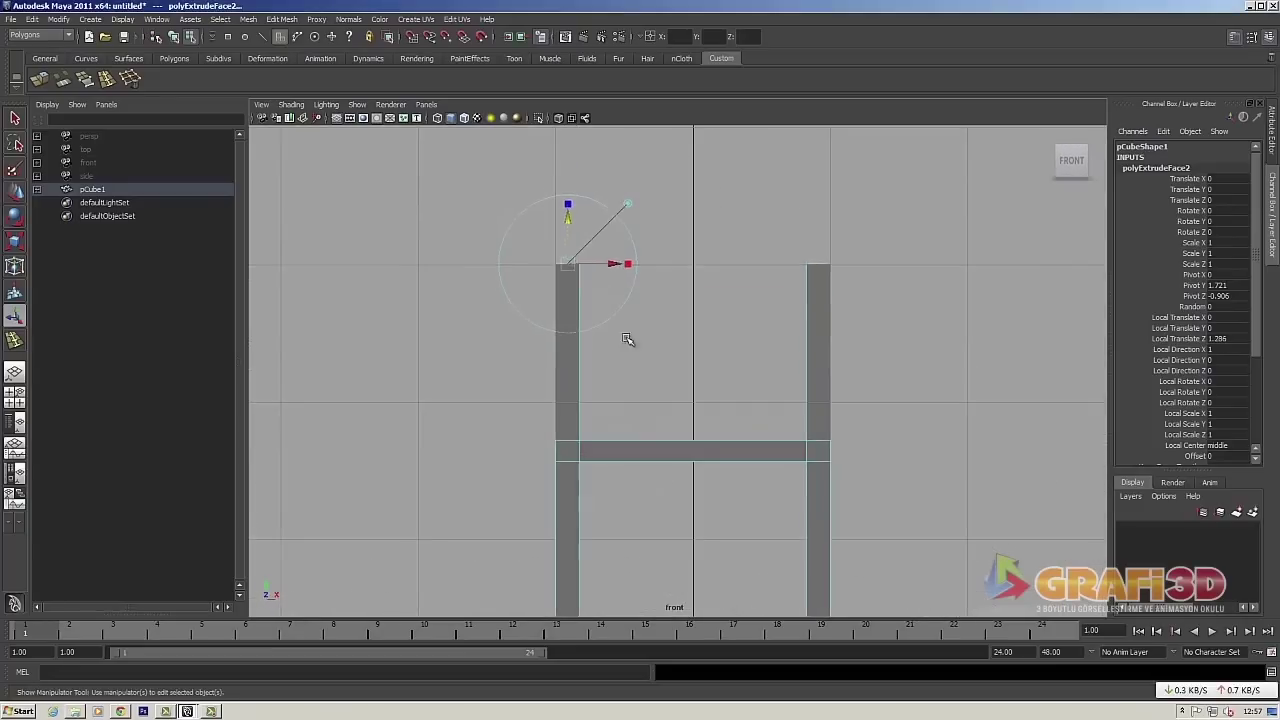
pyautogui.moveTo(566, 226)
pyautogui.mouseDown()
pyautogui.moveTo(565, 241)
pyautogui.moveTo(566, 224)
pyautogui.mouseUp()
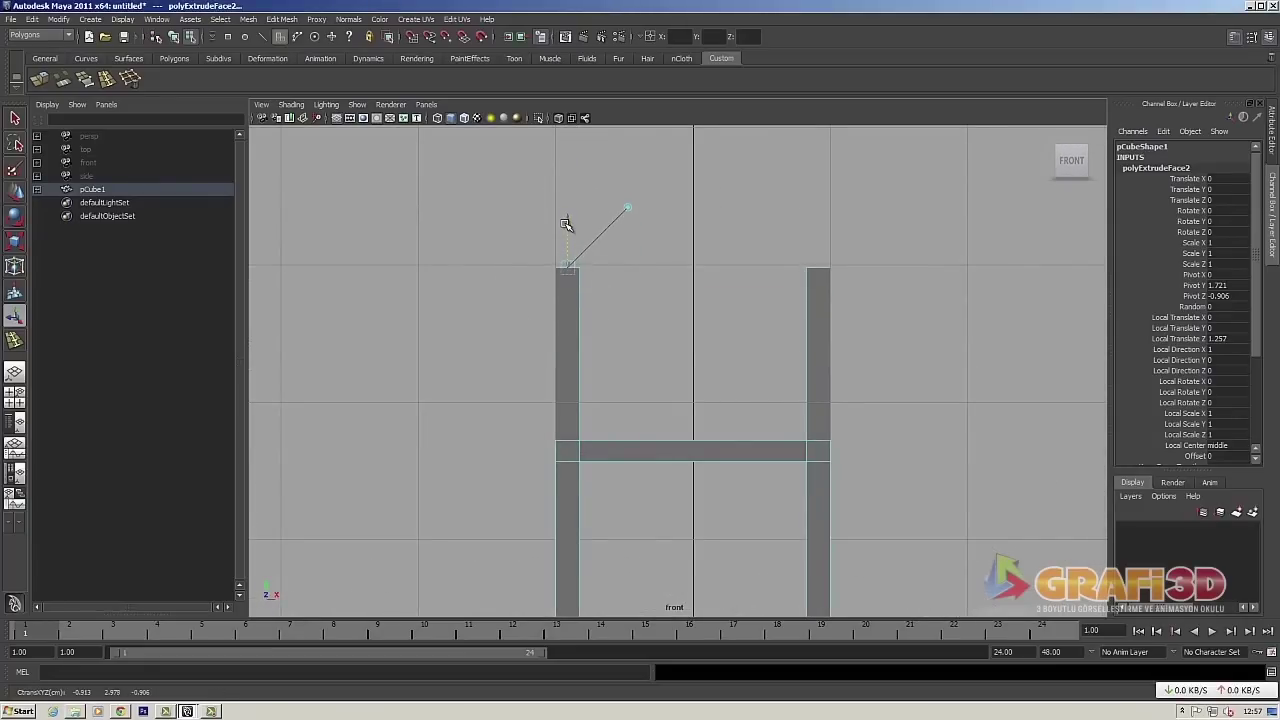
pyautogui.click(708, 351)
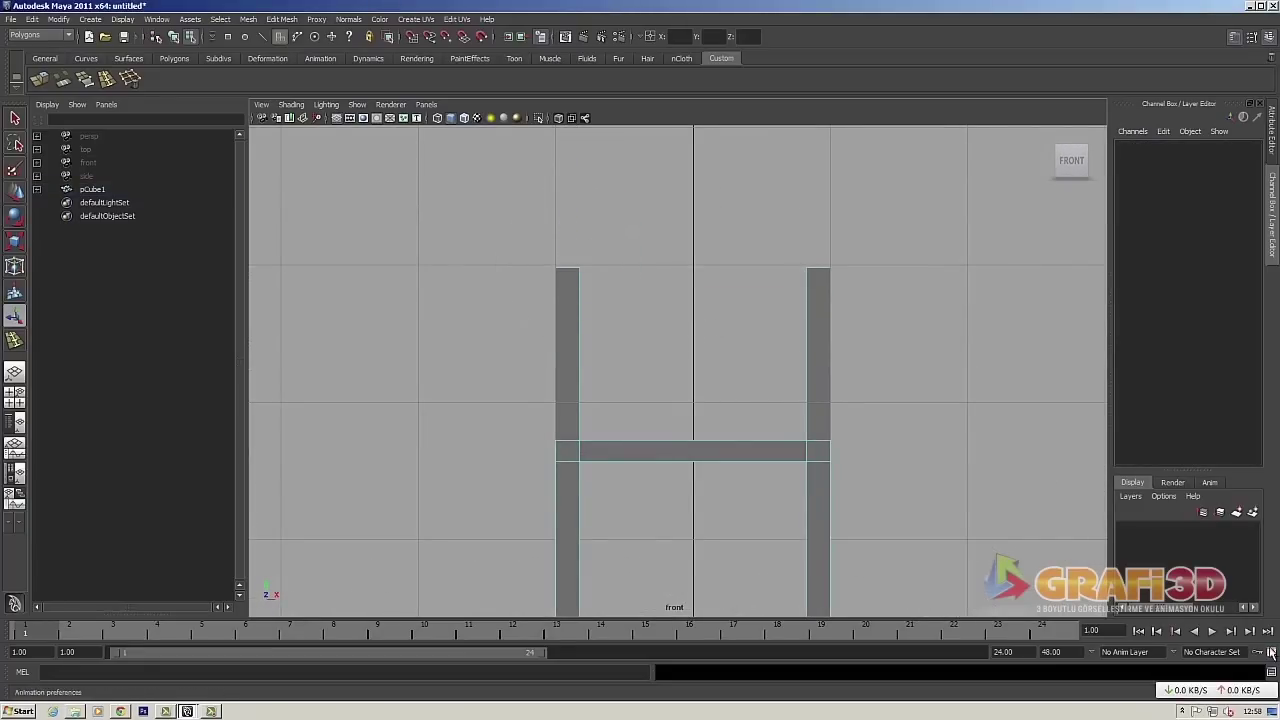
# - Review the Selection preferences and save the Preferences window
pyautogui.click(1271, 651)
pyautogui.moveTo(426, 160); pyautogui.dragTo(735, 115)
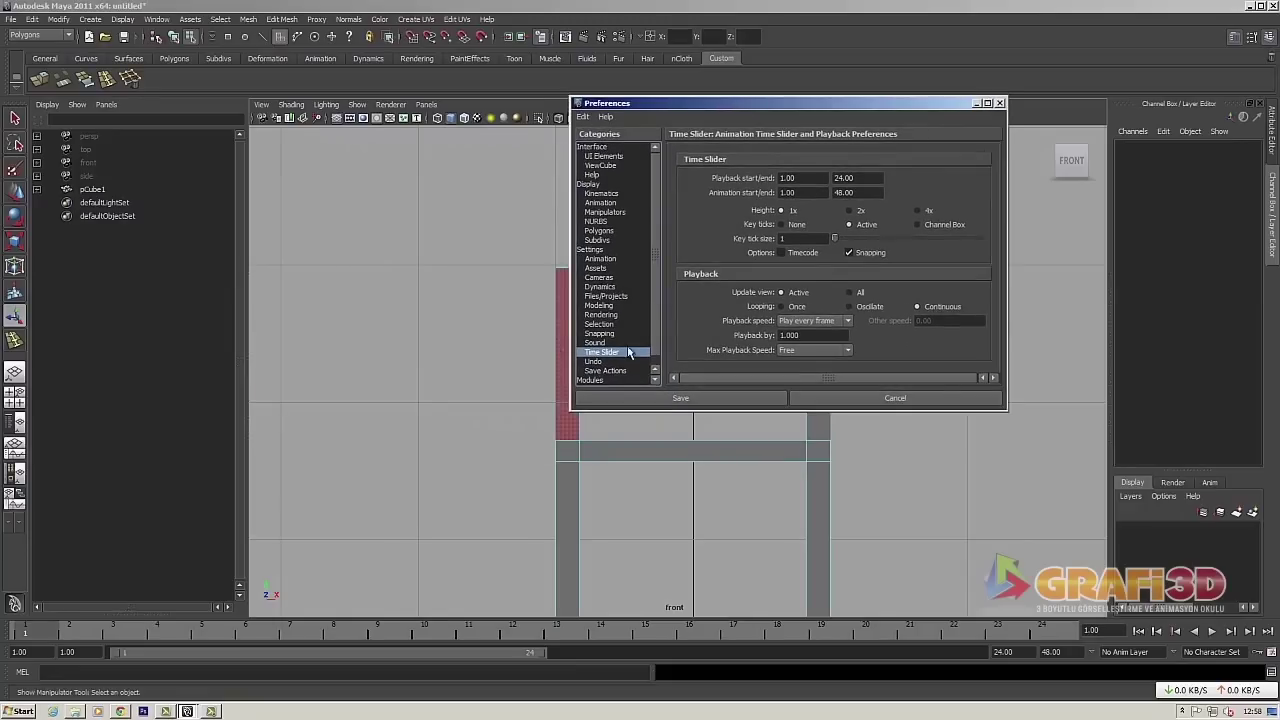
pyautogui.scroll(-1, 624, 345)
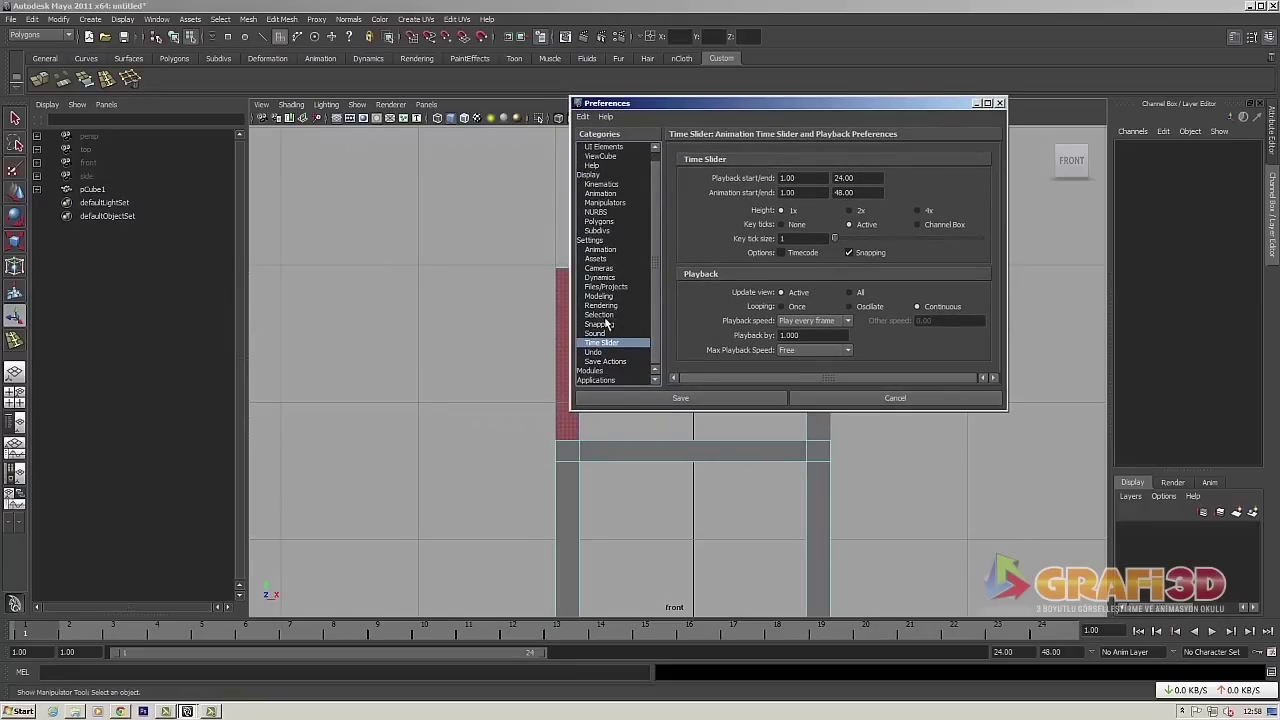
pyautogui.click(603, 315)
pyautogui.click(679, 399)
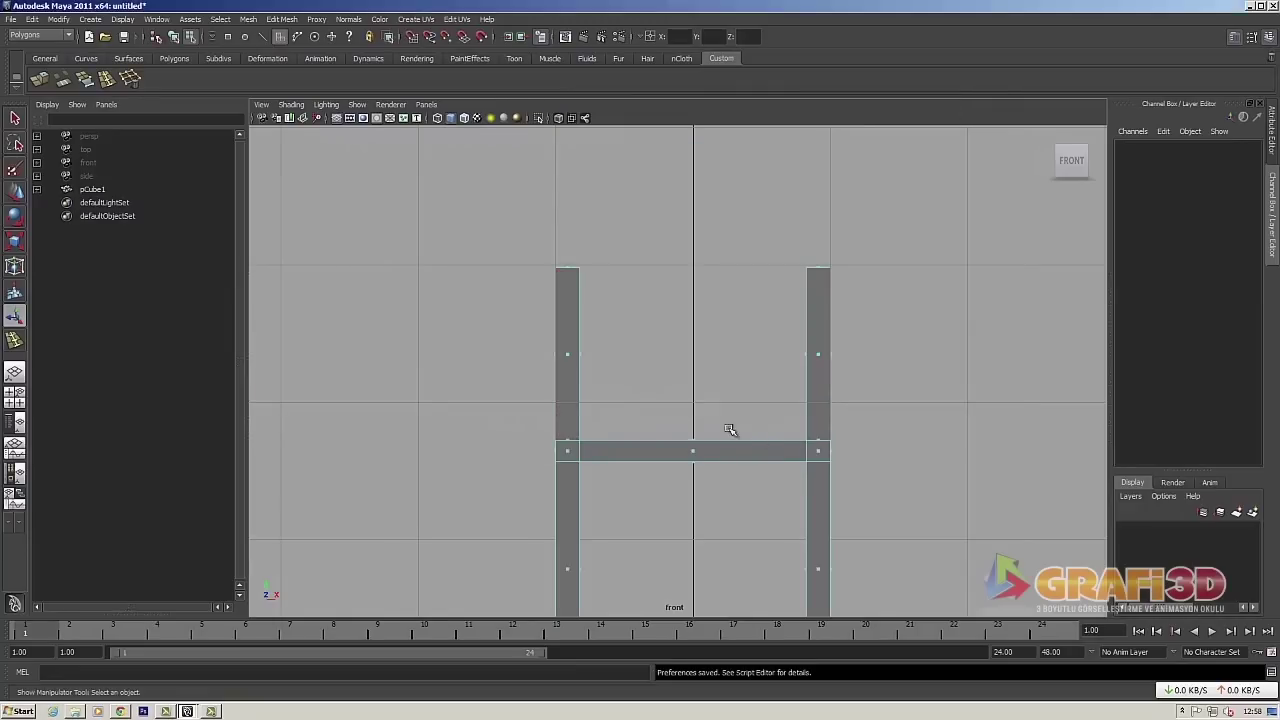
# - Extrude the back posts' tops three more times, raising each new section upward
pyautogui.moveTo(579, 297); pyautogui.dragTo(557, 251, button='right')
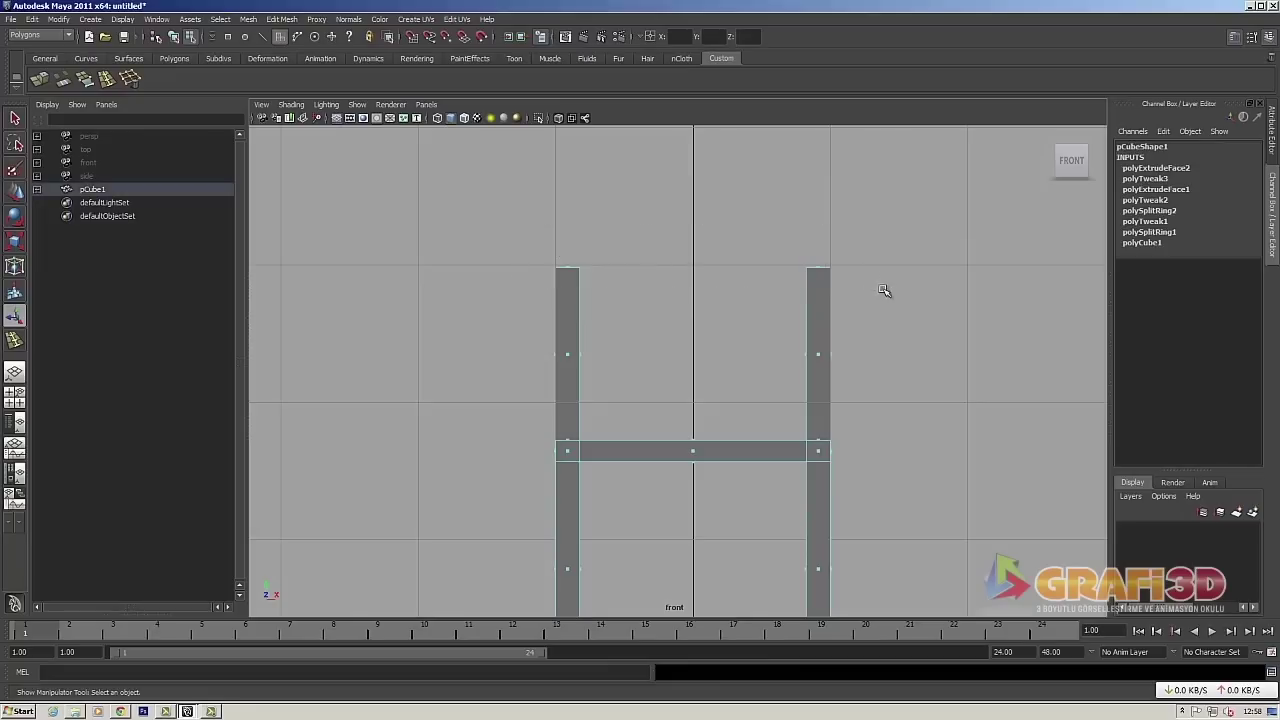
pyautogui.click(45, 79)
pyautogui.moveTo(567, 214); pyautogui.dragTo(567, 141)
pyautogui.click(45, 79)
pyautogui.keyDown('alt'); pyautogui.moveTo(643, 286); pyautogui.dragTo(658, 423, button='middle'); pyautogui.keyUp('alt')
pyautogui.moveTo(585, 302); pyautogui.dragTo(581, 272)
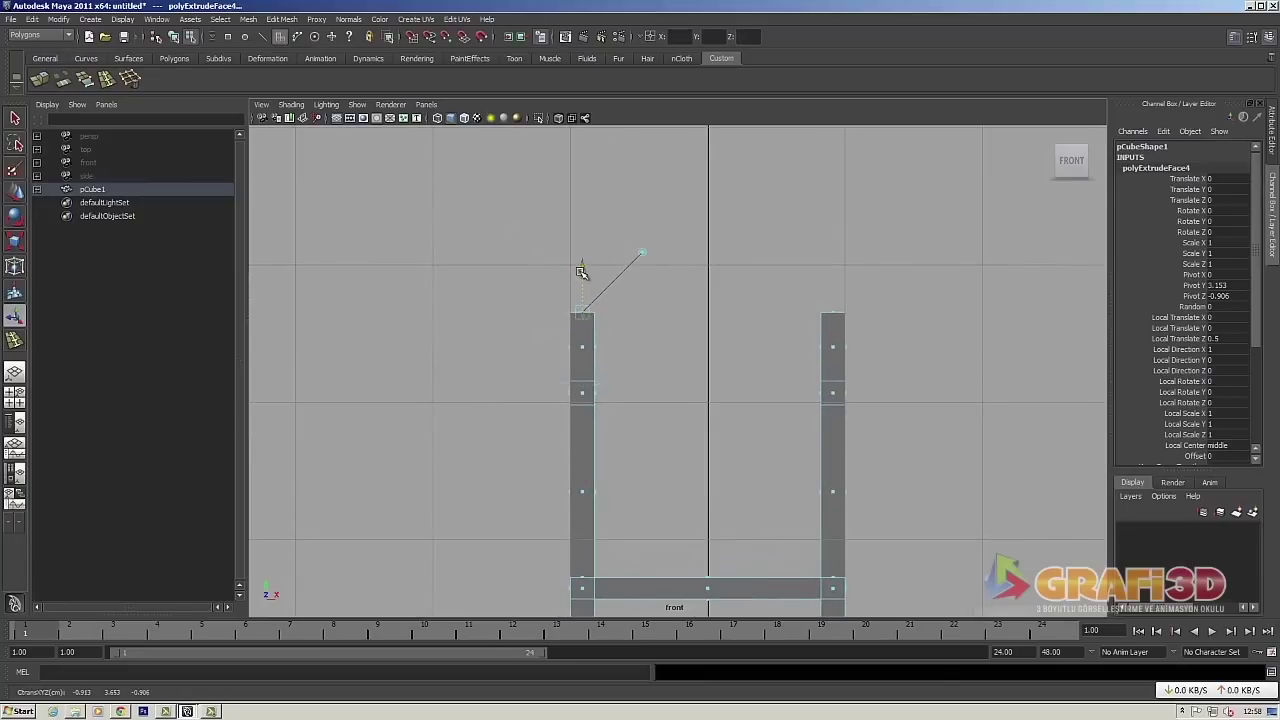
pyautogui.click(45, 79)
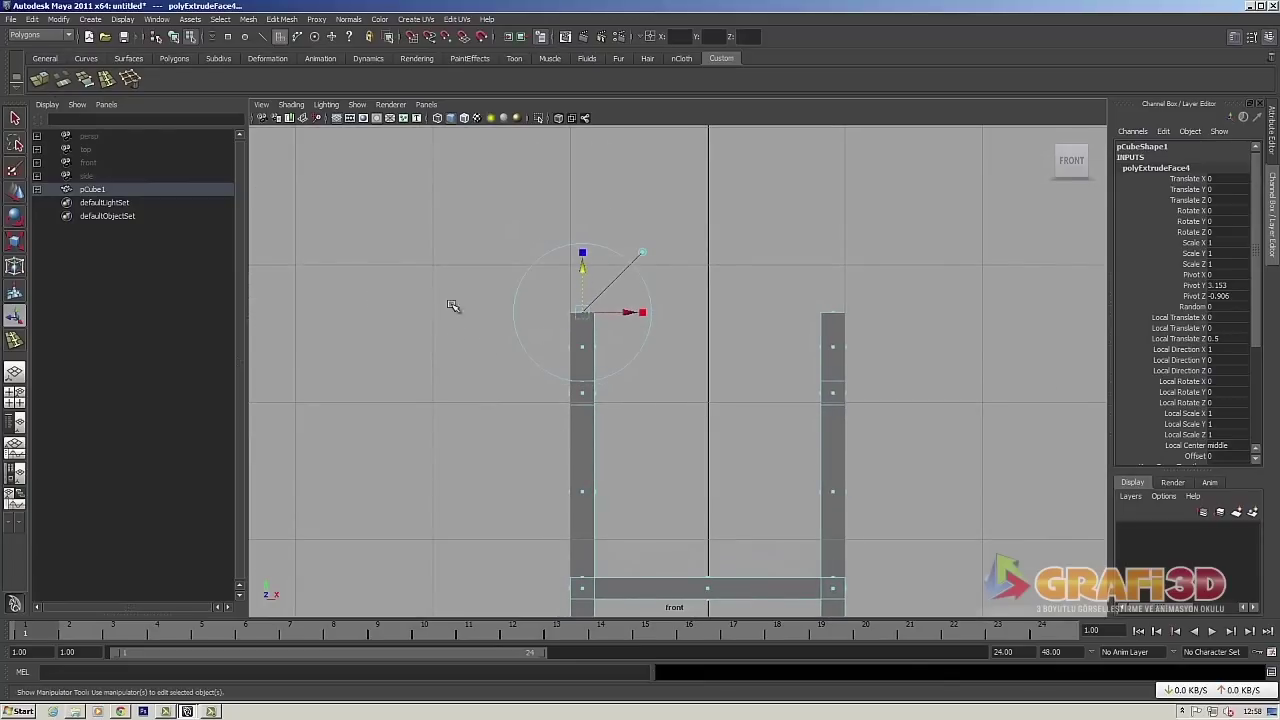
pyautogui.moveTo(581, 262); pyautogui.dragTo(581, 216)
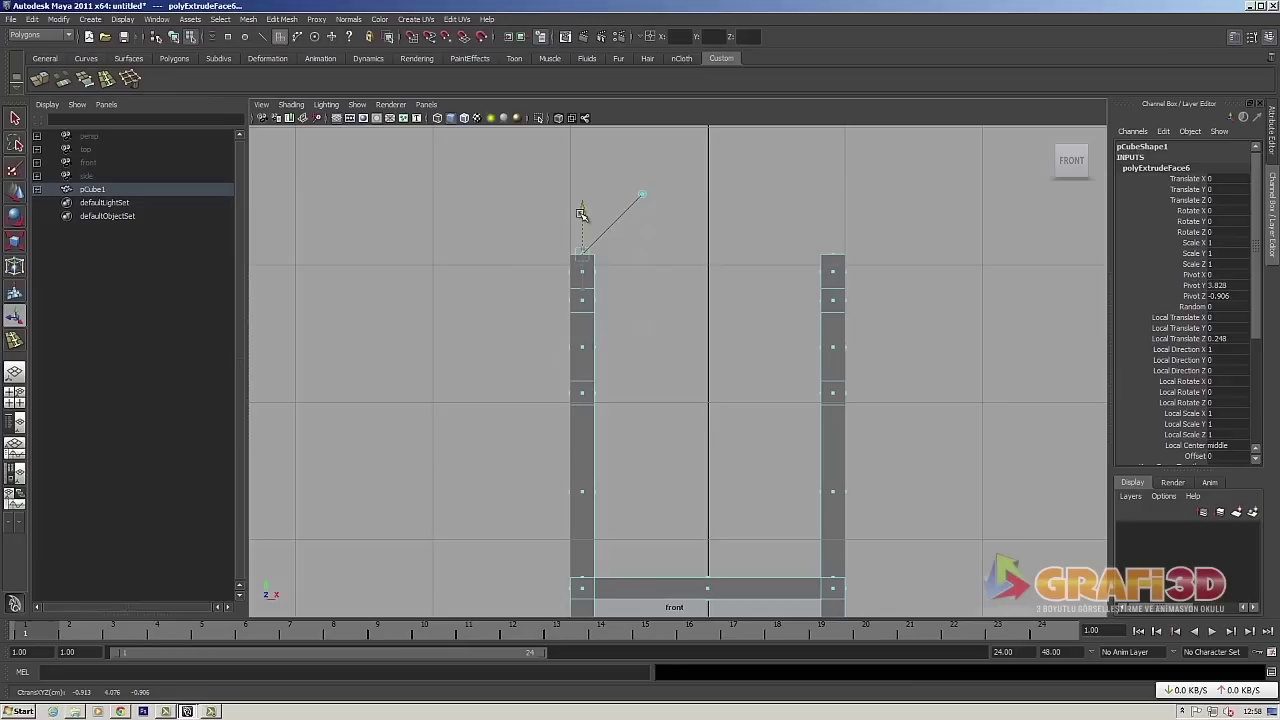
# - Return to the perspective view in object mode and orbit to inspect the post tops
pyautogui.press('space')
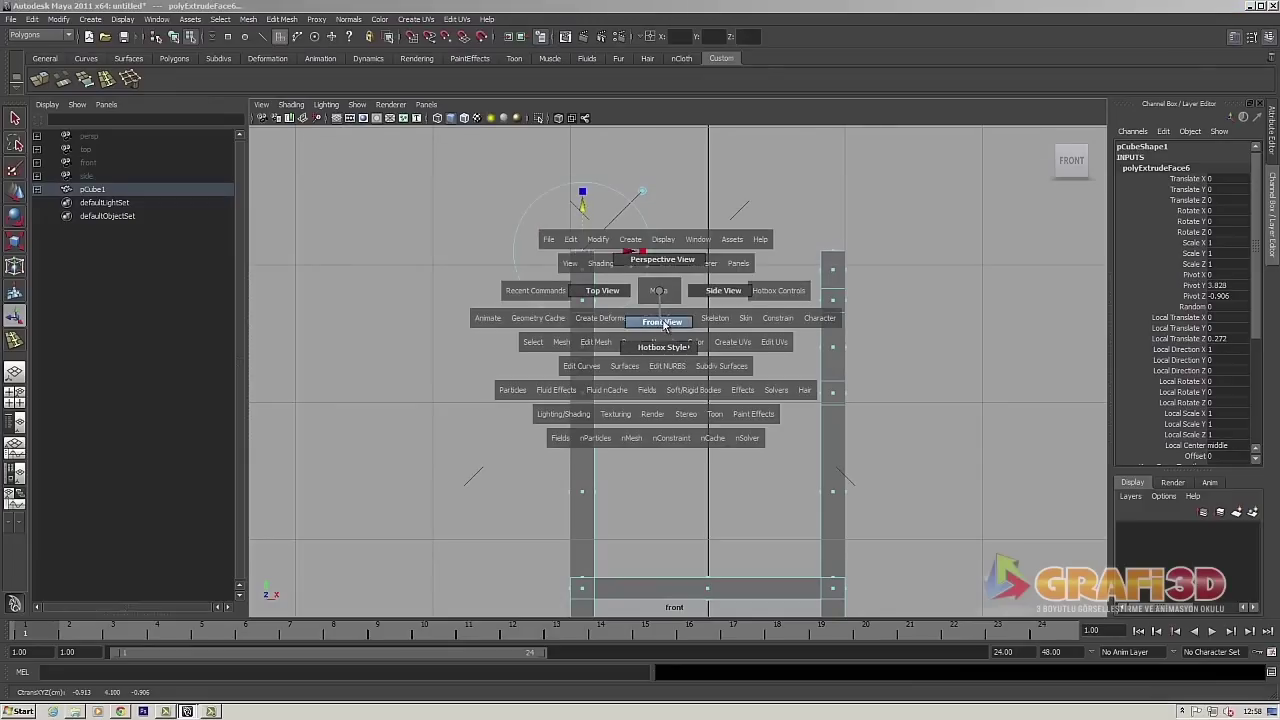
pyautogui.moveTo(673, 263); pyautogui.dragTo(673, 235)
pyautogui.moveTo(673, 300)
pyautogui.keyDown('alt'); pyautogui.mouseDown()
pyautogui.moveTo(508, 394)
pyautogui.moveTo(720, 343)
pyautogui.mouseUp(); pyautogui.keyUp('alt')
pyautogui.press('F8')
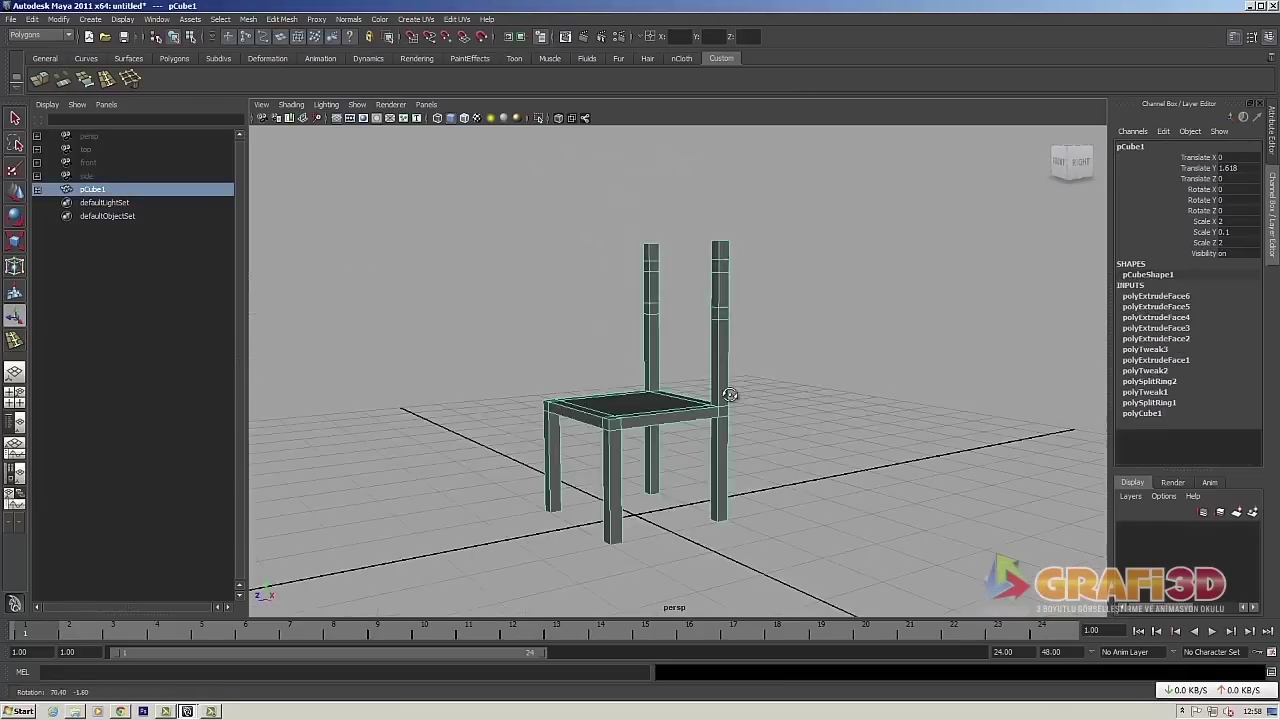
pyautogui.moveTo(723, 400)
pyautogui.keyDown('alt'); pyautogui.mouseDown()
pyautogui.moveTo(809, 371)
pyautogui.moveTo(800, 423)
pyautogui.mouseUp(); pyautogui.keyUp('alt')
pyautogui.scroll(3, 800, 423)
pyautogui.keyDown('alt'); pyautogui.moveTo(760, 469); pyautogui.dragTo(540, 371, button='middle'); pyautogui.keyUp('alt')
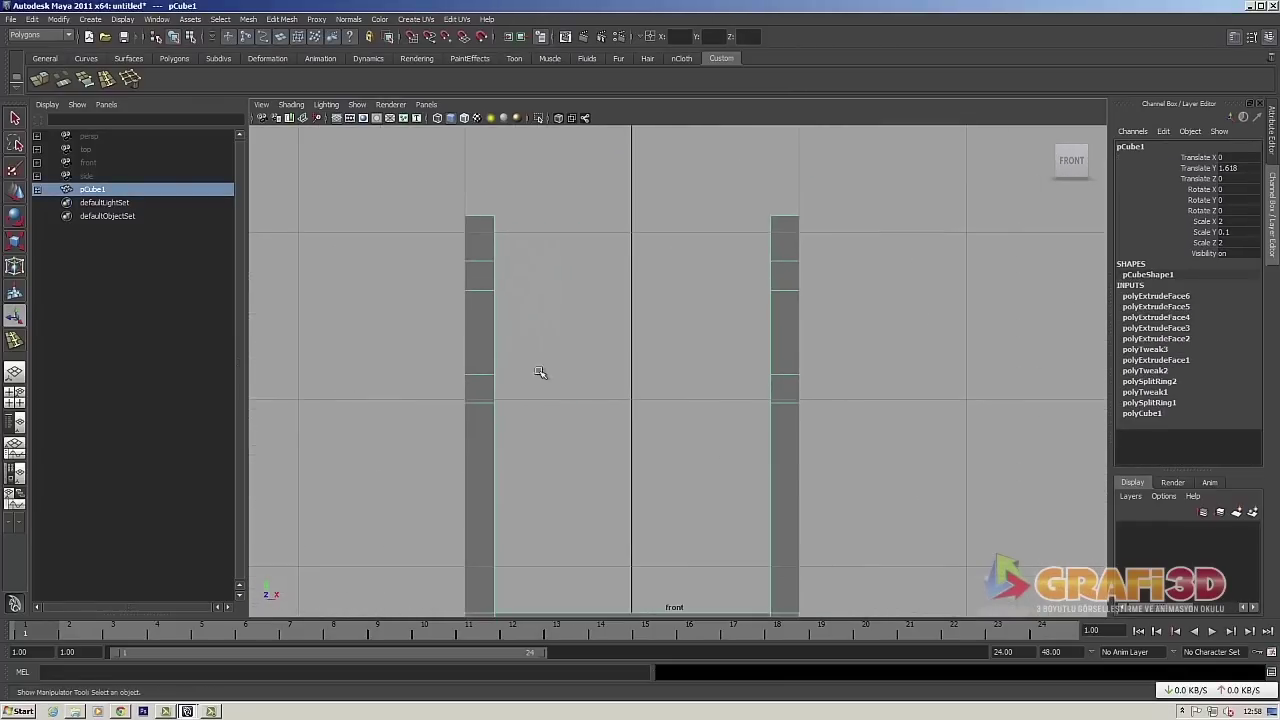
pyautogui.press('space')
pyautogui.moveTo(766, 366)
pyautogui.mouseDown()
pyautogui.moveTo(755, 404)
pyautogui.moveTo(686, 380)
pyautogui.moveTo(680, 400)
pyautogui.moveTo(729, 423)
pyautogui.mouseUp()
# - Switch to face selection and bridge the back posts with a first crossbar, adjusting its Divisions
pyautogui.rightClick(643, 342)
pyautogui.click(645, 370)
pyautogui.keyDown('alt'); pyautogui.moveTo(649, 340); pyautogui.dragTo(733, 323); pyautogui.keyUp('alt')
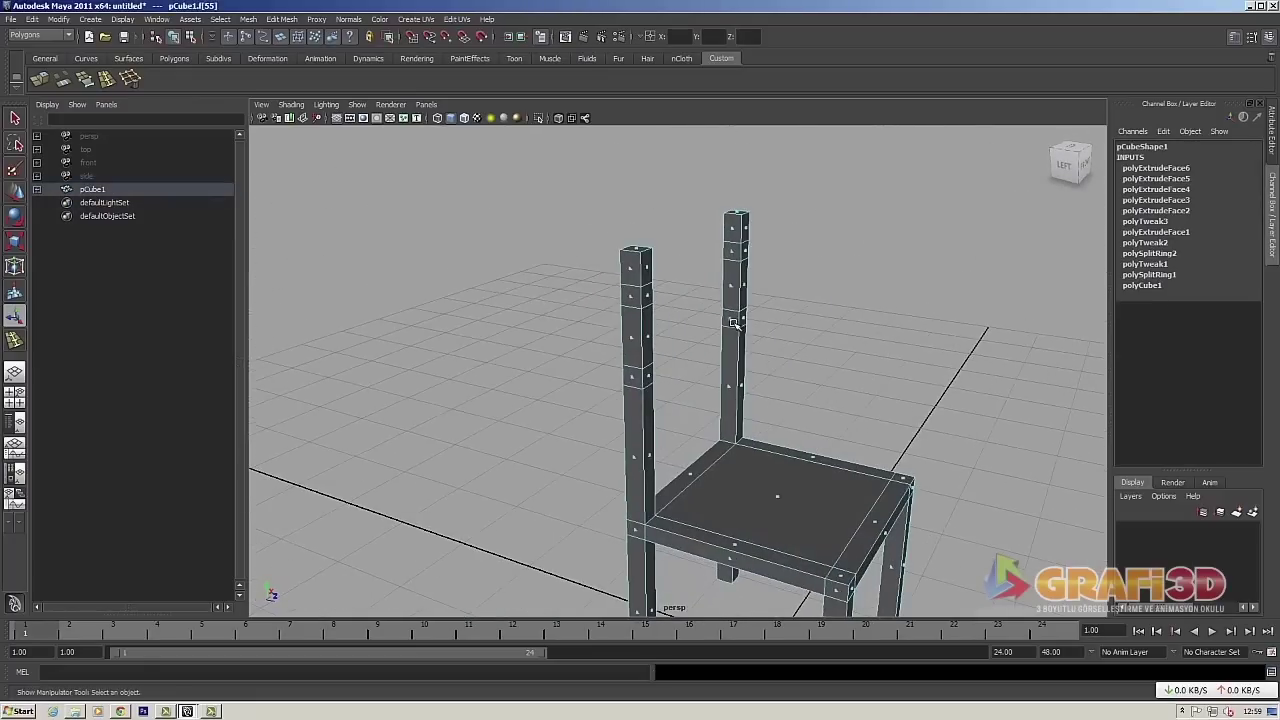
pyautogui.click(68, 85)
pyautogui.keyDown('alt'); pyautogui.moveTo(543, 323); pyautogui.dragTo(906, 340); pyautogui.keyUp('alt')
pyautogui.click(1155, 168)
pyautogui.click(1203, 200)
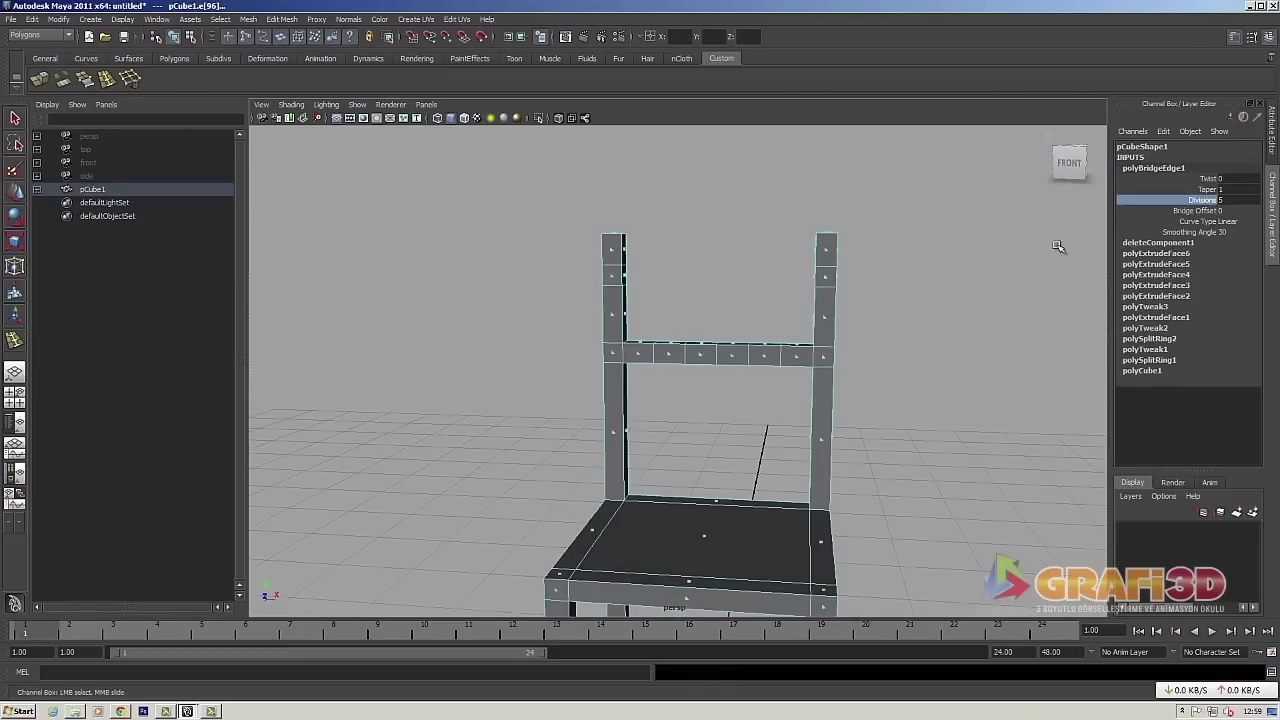
# - Bridge a second crossbar between the back posts with G, adjusting its Divisions
pyautogui.moveTo(991, 271)
pyautogui.keyDown('alt'); pyautogui.mouseDown()
pyautogui.moveTo(977, 380)
pyautogui.moveTo(986, 329)
pyautogui.moveTo(847, 276)
pyautogui.moveTo(771, 300)
pyautogui.moveTo(645, 249)
pyautogui.mouseUp(); pyautogui.keyUp('alt')
pyautogui.press('g')
pyautogui.click(1155, 168)
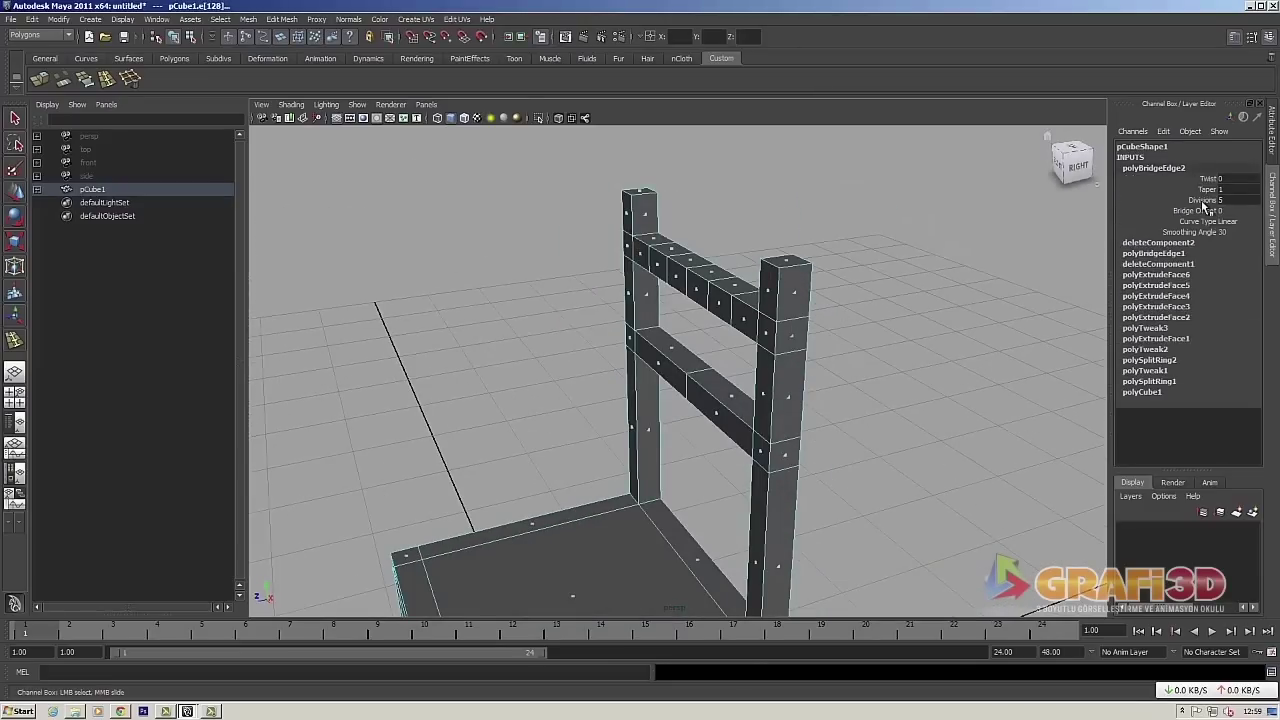
pyautogui.click(1203, 200)
# - Bridge the faces at the tops of the back posts into a top bridge
pyautogui.moveTo(915, 273)
pyautogui.keyDown('alt'); pyautogui.mouseDown()
pyautogui.moveTo(969, 354)
pyautogui.moveTo(864, 280)
pyautogui.mouseUp(); pyautogui.keyUp('alt')
pyautogui.click(576, 293)
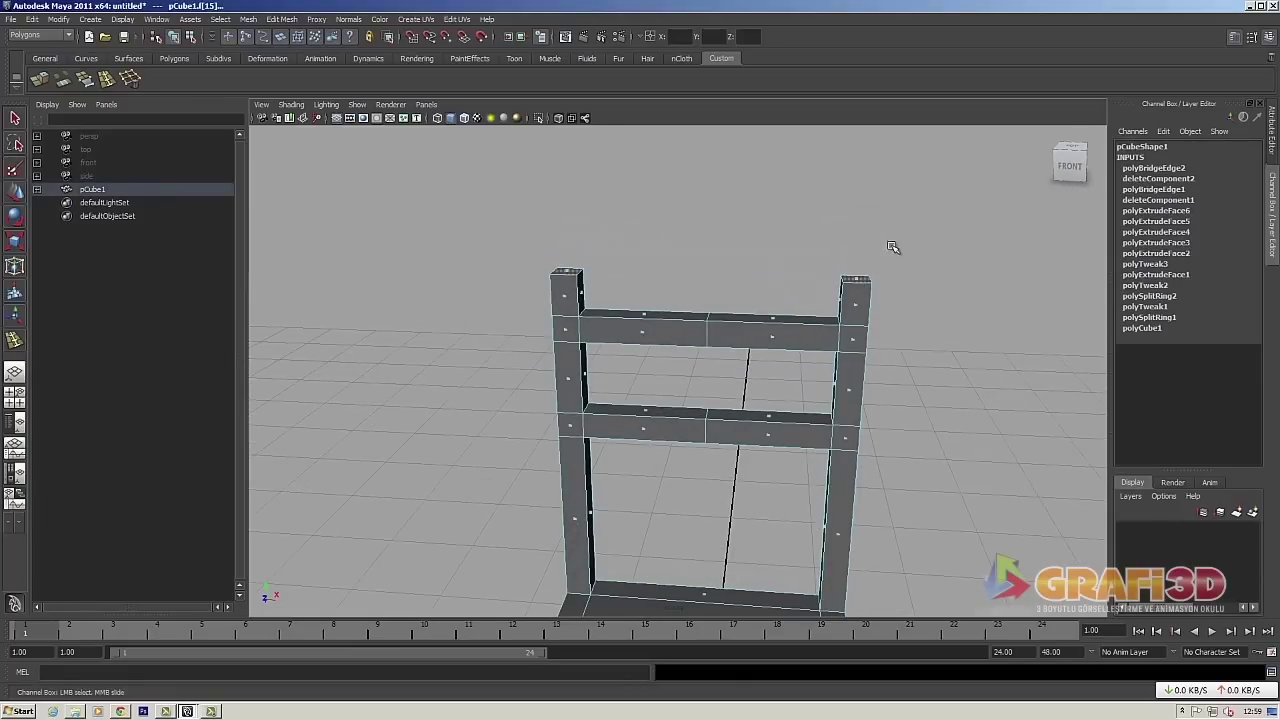
pyautogui.press('g')
pyautogui.click(1155, 169)
pyautogui.click(1211, 201)
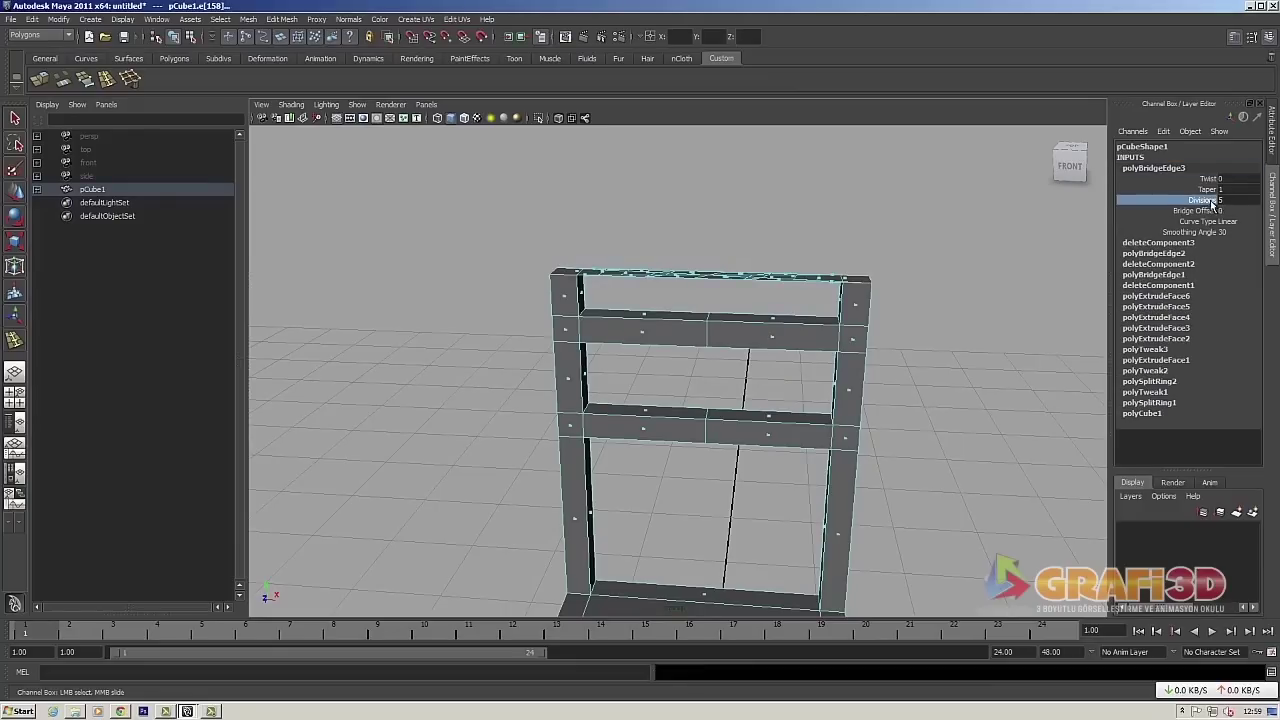
# - Set the top bridge's Curve Type to Blend, shift Bridge Offset and raise Divisions
pyautogui.click(1236, 222)
pyautogui.click(1238, 244)
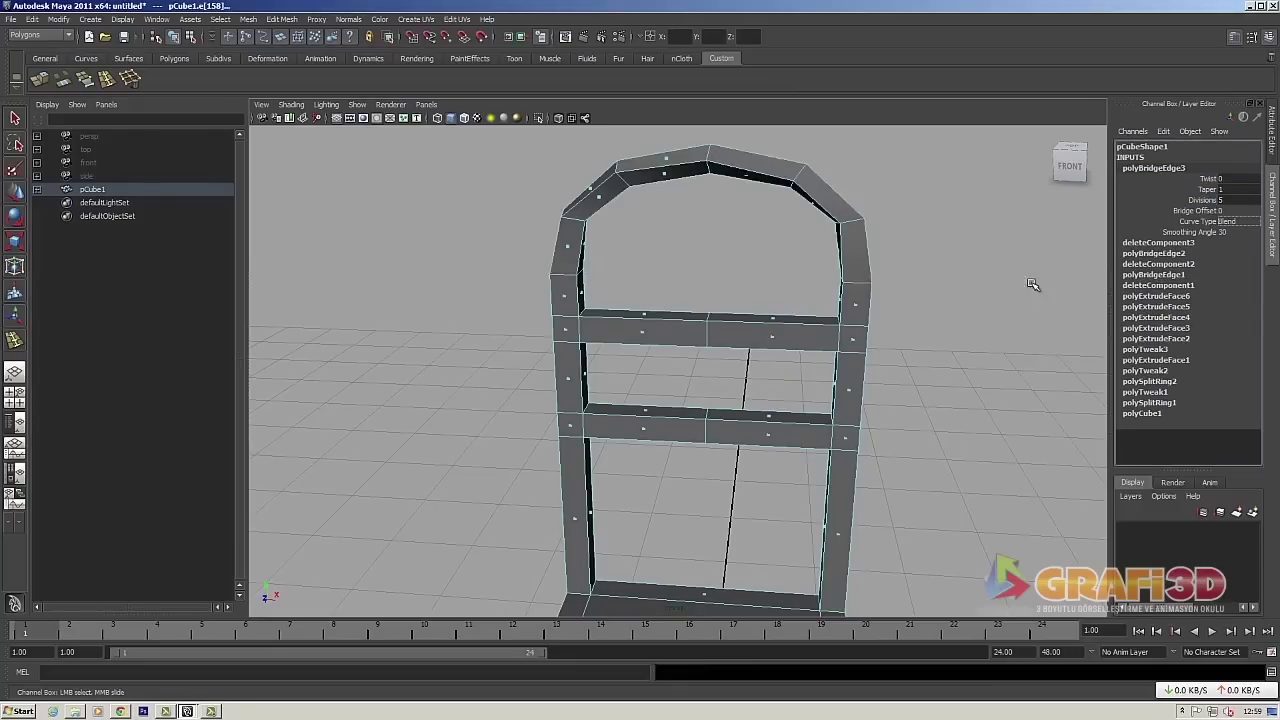
pyautogui.click(1198, 210)
pyautogui.moveTo(980, 275)
pyautogui.mouseDown(button='middle')
pyautogui.moveTo(995, 275)
pyautogui.moveTo(966, 380)
pyautogui.mouseUp(button='middle')
pyautogui.scroll(-3, 966, 380)
pyautogui.click(1200, 200)
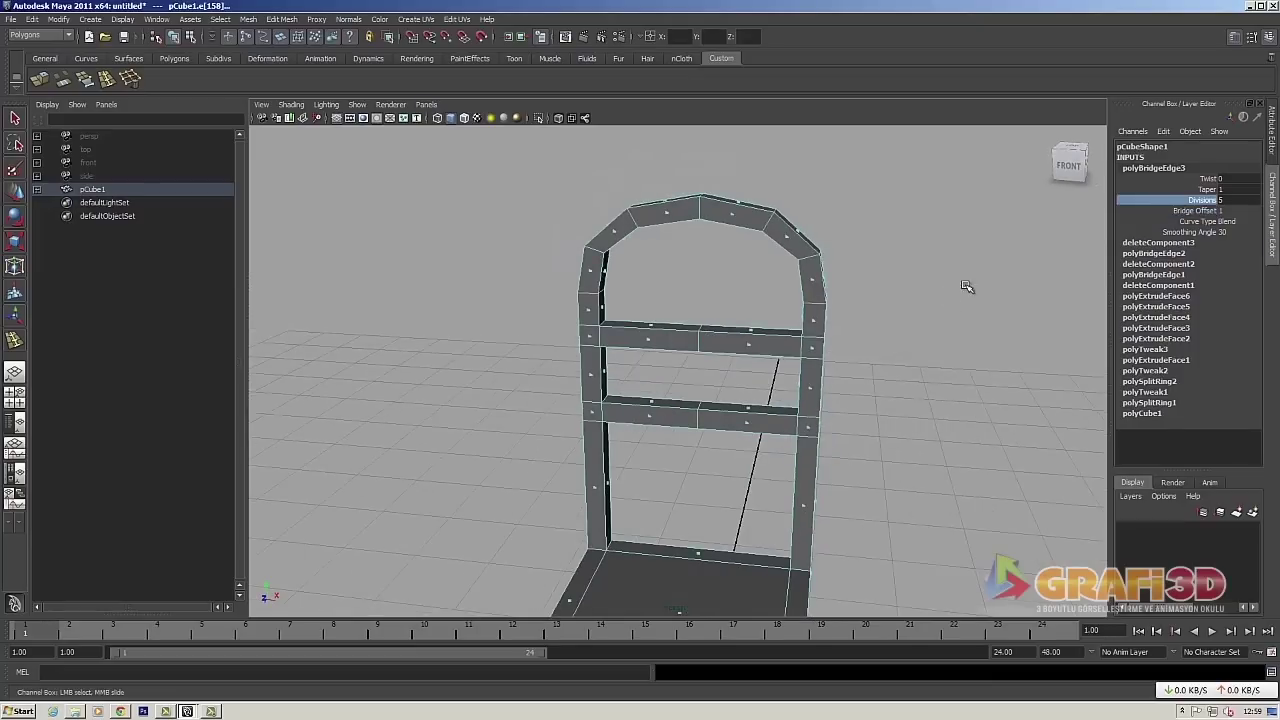
pyautogui.moveTo(966, 286)
pyautogui.mouseDown(button='middle')
pyautogui.moveTo(846, 283)
pyautogui.moveTo(854, 291)
pyautogui.mouseUp(button='middle')
pyautogui.moveTo(854, 291)
pyautogui.keyDown('alt'); pyautogui.mouseDown()
pyautogui.moveTo(763, 366)
pyautogui.moveTo(782, 347)
pyautogui.mouseUp(); pyautogui.keyUp('alt')
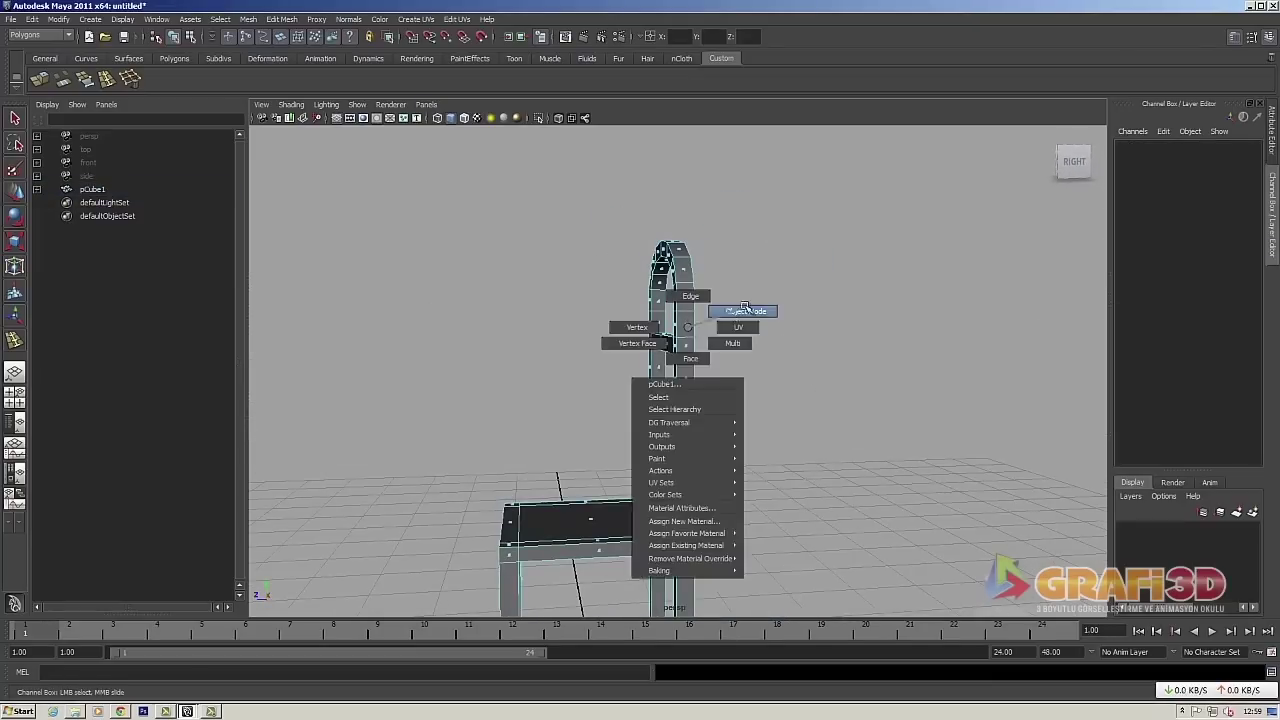
# - Select the chair and switch to the orthographic side view, framing the chair
pyautogui.moveTo(690, 330); pyautogui.dragTo(737, 314, button='right')
pyautogui.keyDown('alt'); pyautogui.moveTo(737, 314); pyautogui.dragTo(857, 406); pyautogui.keyUp('alt')
pyautogui.click(705, 380)
pyautogui.moveTo(780, 414)
pyautogui.keyDown('alt'); pyautogui.mouseDown()
pyautogui.moveTo(734, 439)
pyautogui.moveTo(811, 437)
pyautogui.moveTo(774, 437)
pyautogui.moveTo(771, 414)
pyautogui.mouseUp(); pyautogui.keyUp('alt')
pyautogui.press('space')
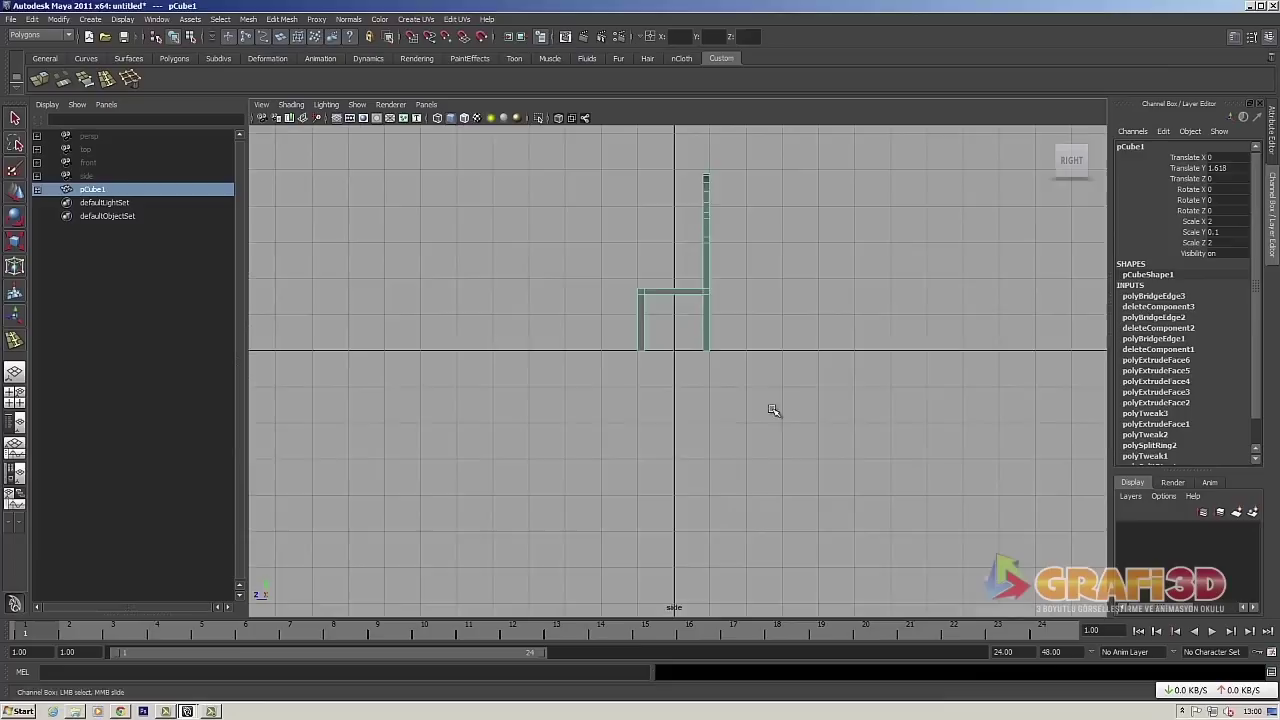
pyautogui.keyDown('alt'); pyautogui.moveTo(771, 414); pyautogui.dragTo(863, 449, button='right'); pyautogui.keyUp('alt')
pyautogui.keyDown('alt'); pyautogui.moveTo(863, 449); pyautogui.dragTo(788, 428, button='middle'); pyautogui.keyUp('alt')
# - Marquee-select the seat frame vertices and move them slightly upward
pyautogui.click(610, 419)
pyautogui.moveTo(610, 419); pyautogui.dragTo(770, 440)
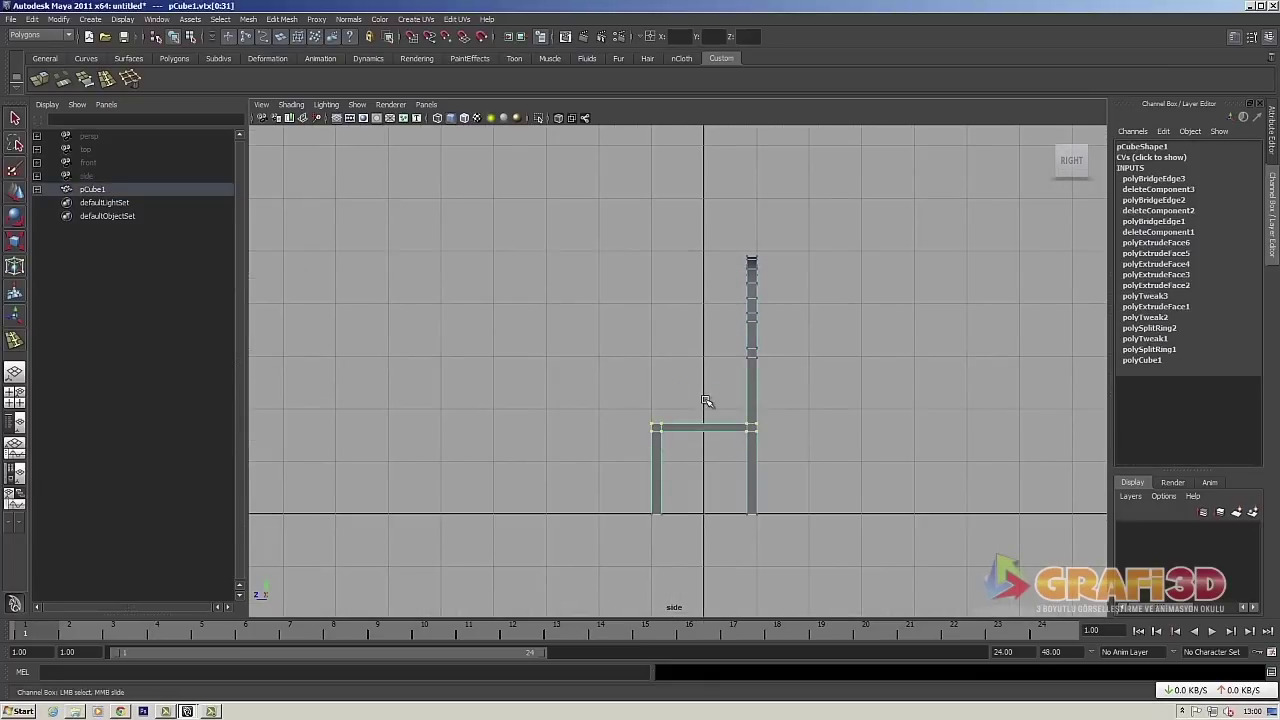
pyautogui.press('w')
pyautogui.moveTo(706, 392); pyautogui.dragTo(706, 368)
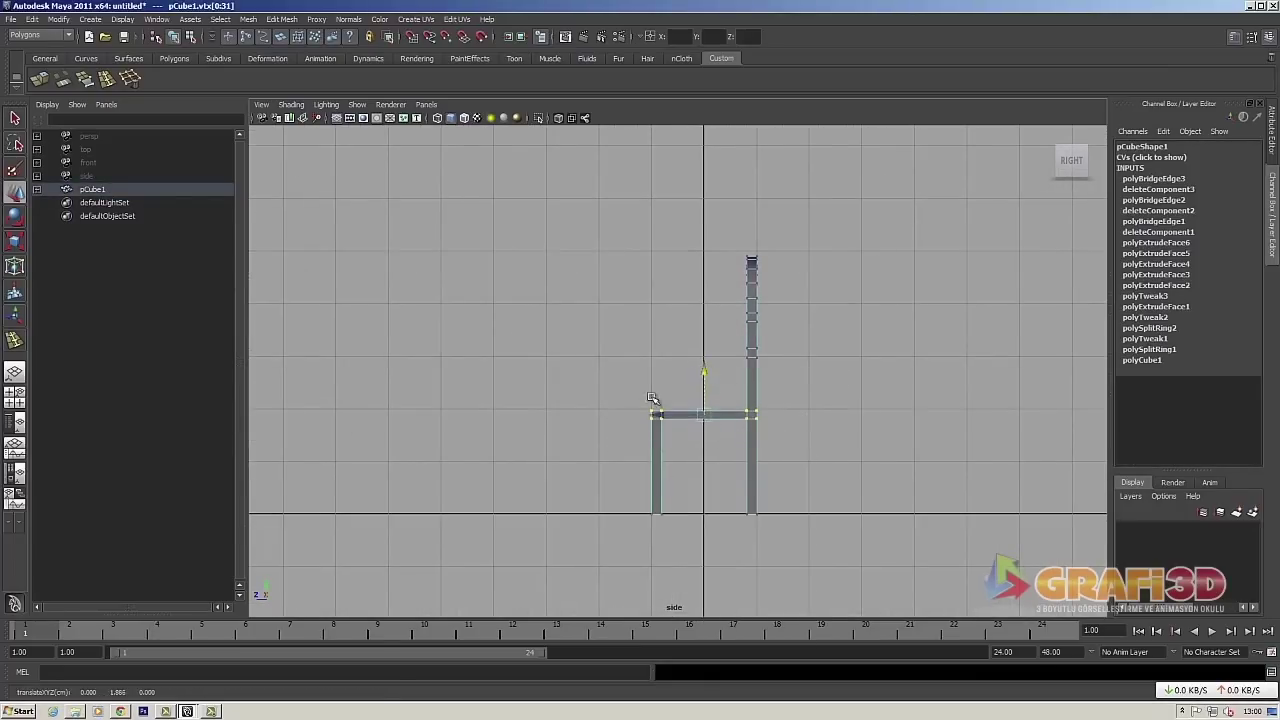
pyautogui.moveTo(626, 395); pyautogui.dragTo(756, 415)
pyautogui.moveTo(703, 357); pyautogui.dragTo(703, 353)
pyautogui.press('space')
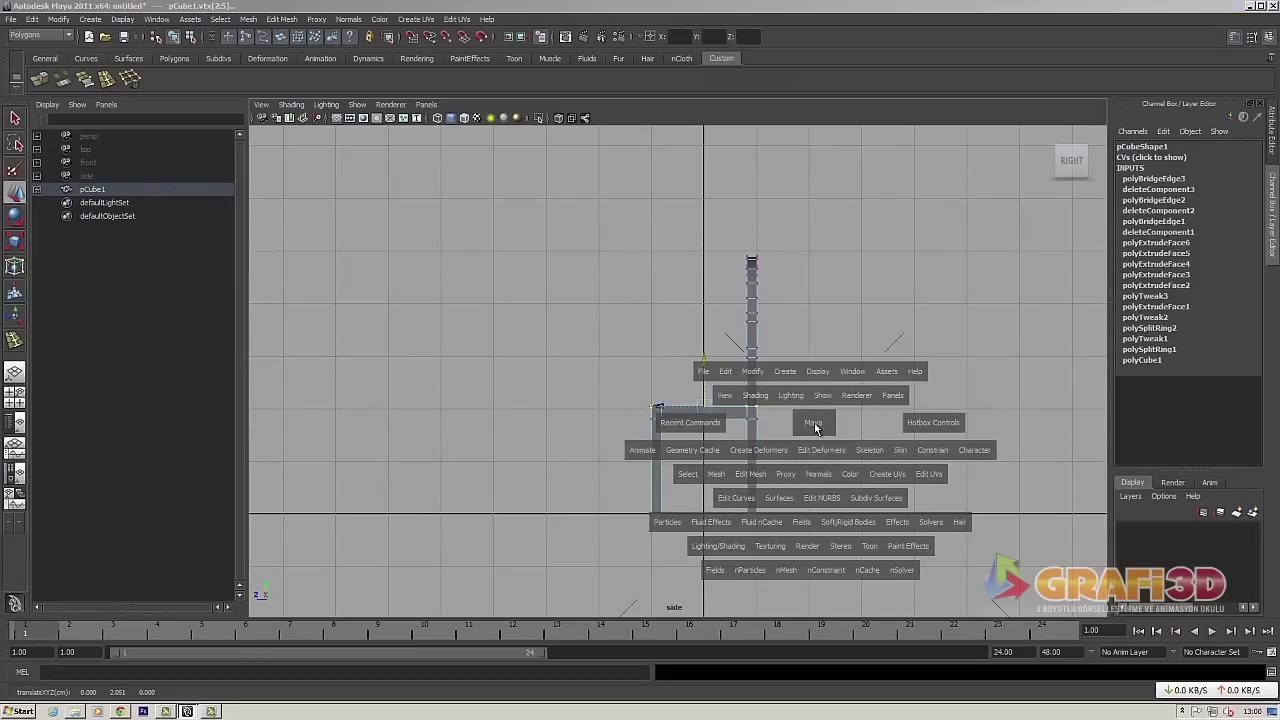
pyautogui.click(704, 364)
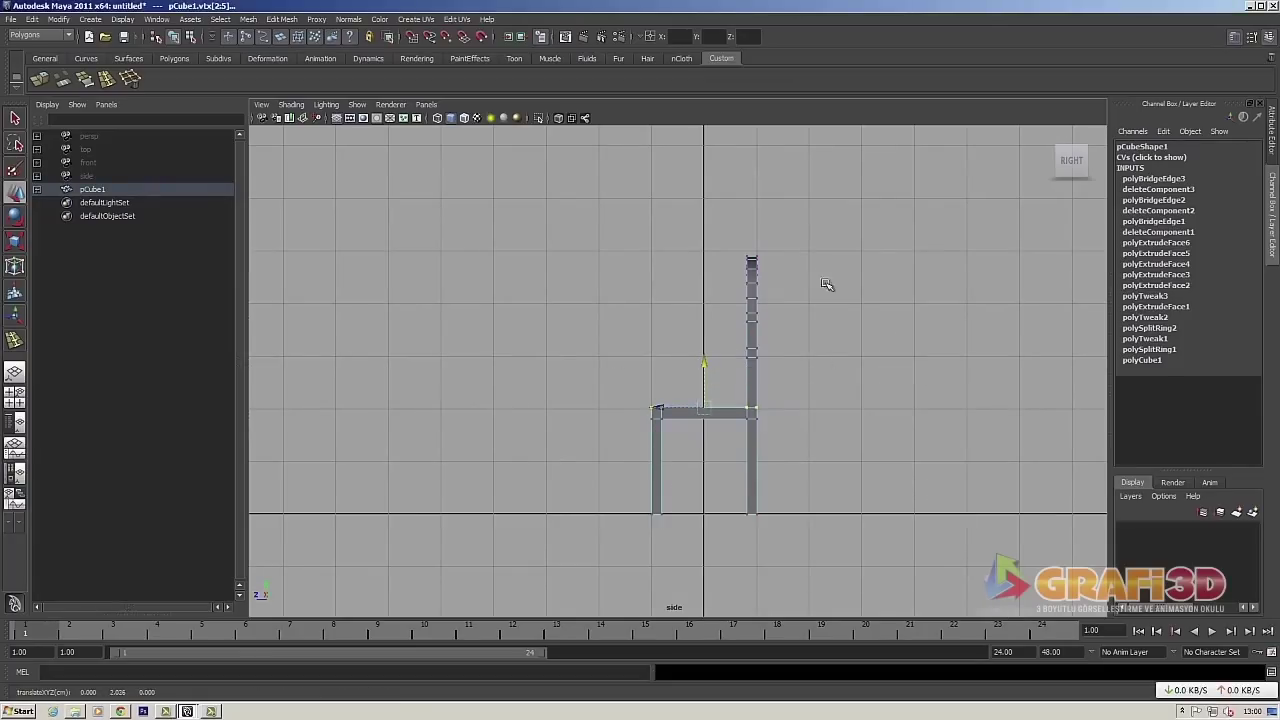
# - Marquee-select the upper backrest vertices in side view, checking the chair in perspective
pyautogui.moveTo(797, 244); pyautogui.dragTo(758, 472)
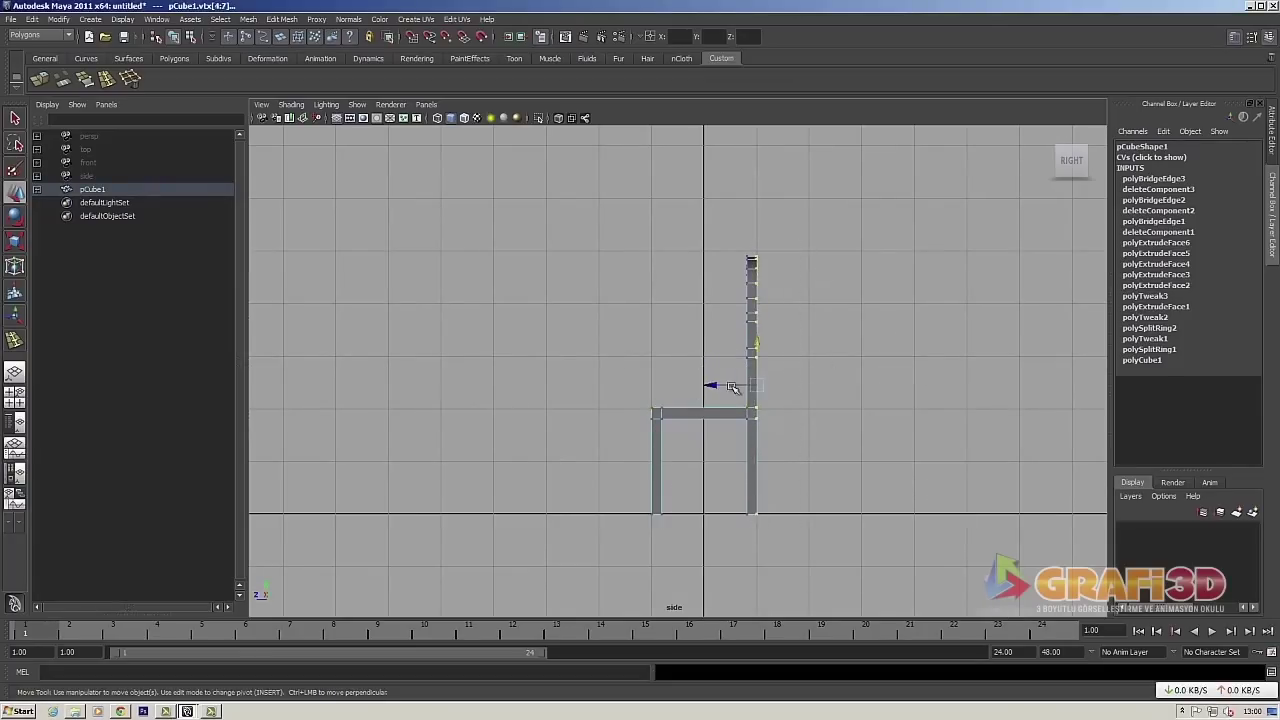
pyautogui.press('space')
pyautogui.moveTo(800, 391)
pyautogui.keyDown('alt'); pyautogui.mouseDown()
pyautogui.moveTo(896, 386)
pyautogui.moveTo(754, 374)
pyautogui.moveTo(814, 417)
pyautogui.mouseUp(); pyautogui.keyUp('alt')
pyautogui.press('space')
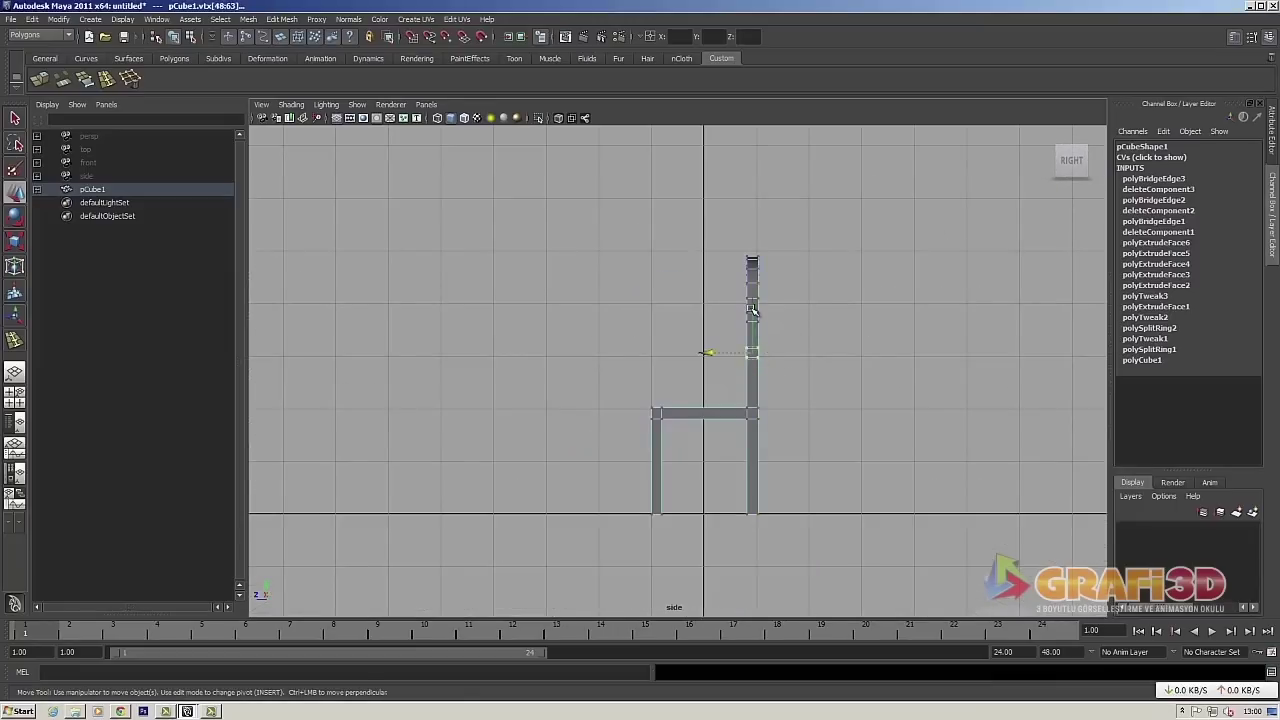
pyautogui.press('space')
pyautogui.moveTo(900, 397)
pyautogui.keyDown('alt'); pyautogui.mouseDown()
pyautogui.moveTo(830, 382)
pyautogui.moveTo(818, 405)
pyautogui.mouseUp(); pyautogui.keyUp('alt')
pyautogui.press('space')
pyautogui.moveTo(756, 284); pyautogui.dragTo(757, 298, button='right')
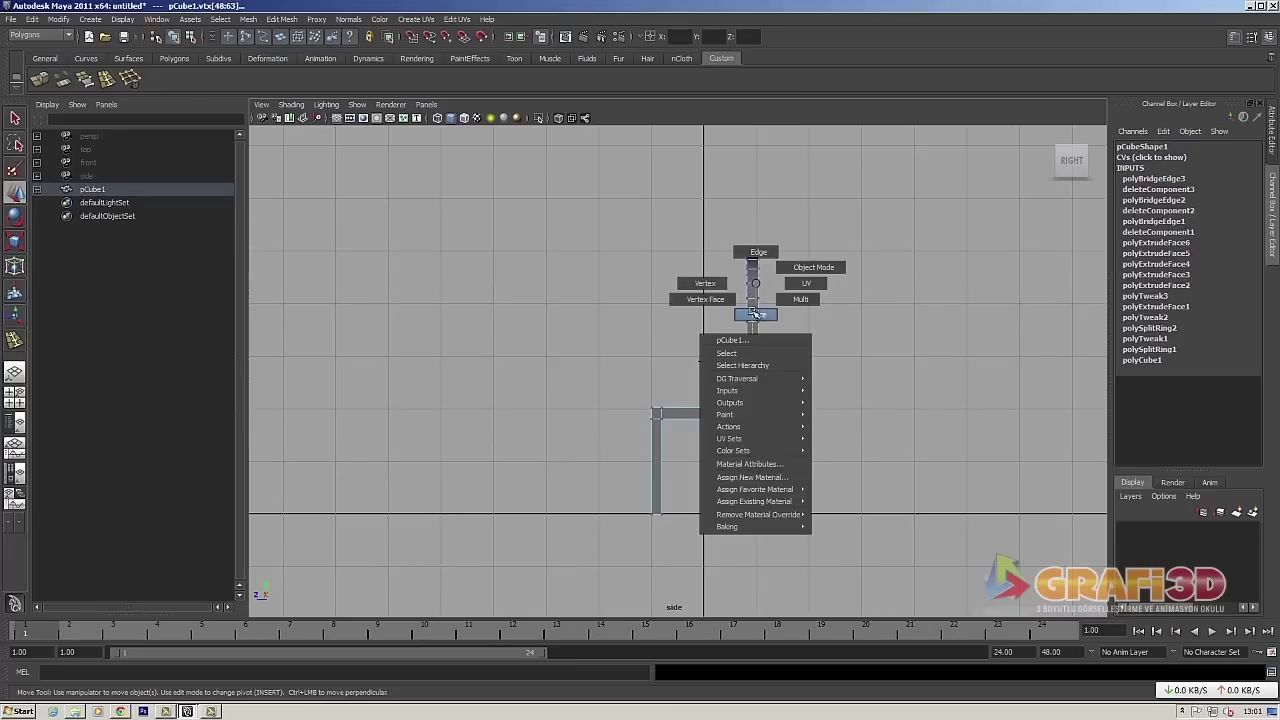
pyautogui.moveTo(760, 226); pyautogui.dragTo(701, 366)
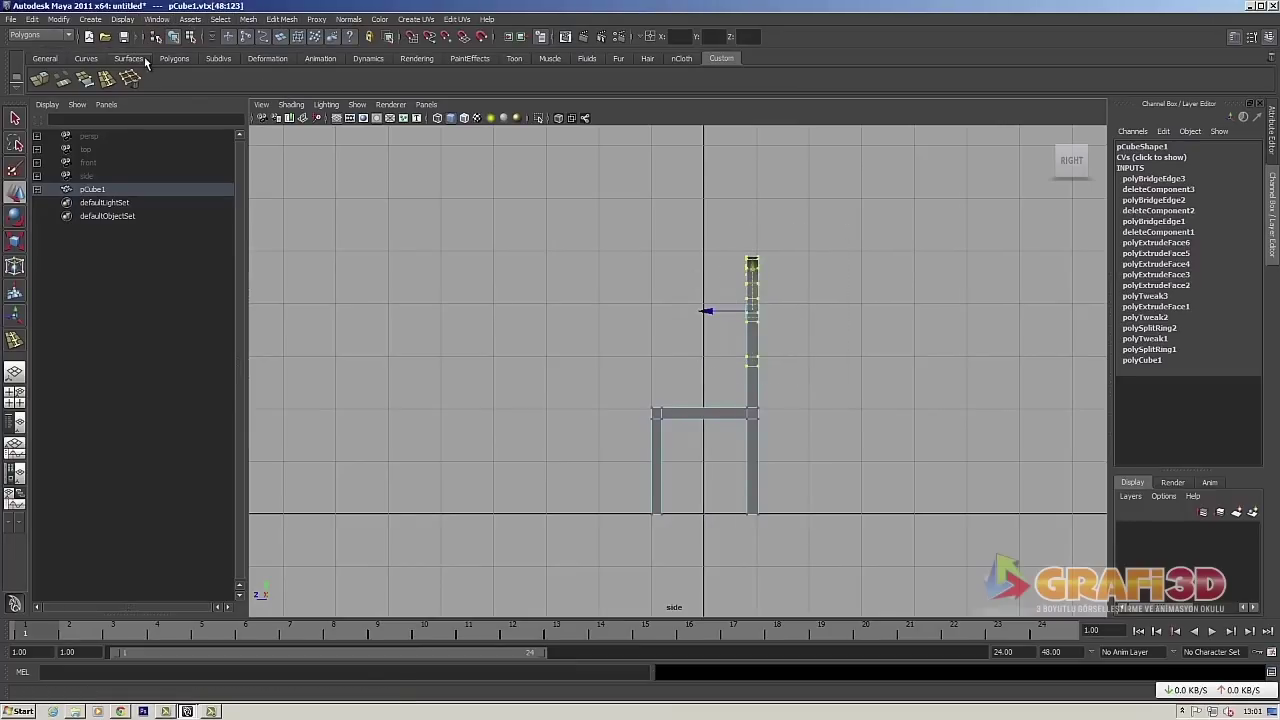
# - Add a Nonlinear Bend deformer to the upper backrest from the Deformation shelf
pyautogui.click(267, 58)
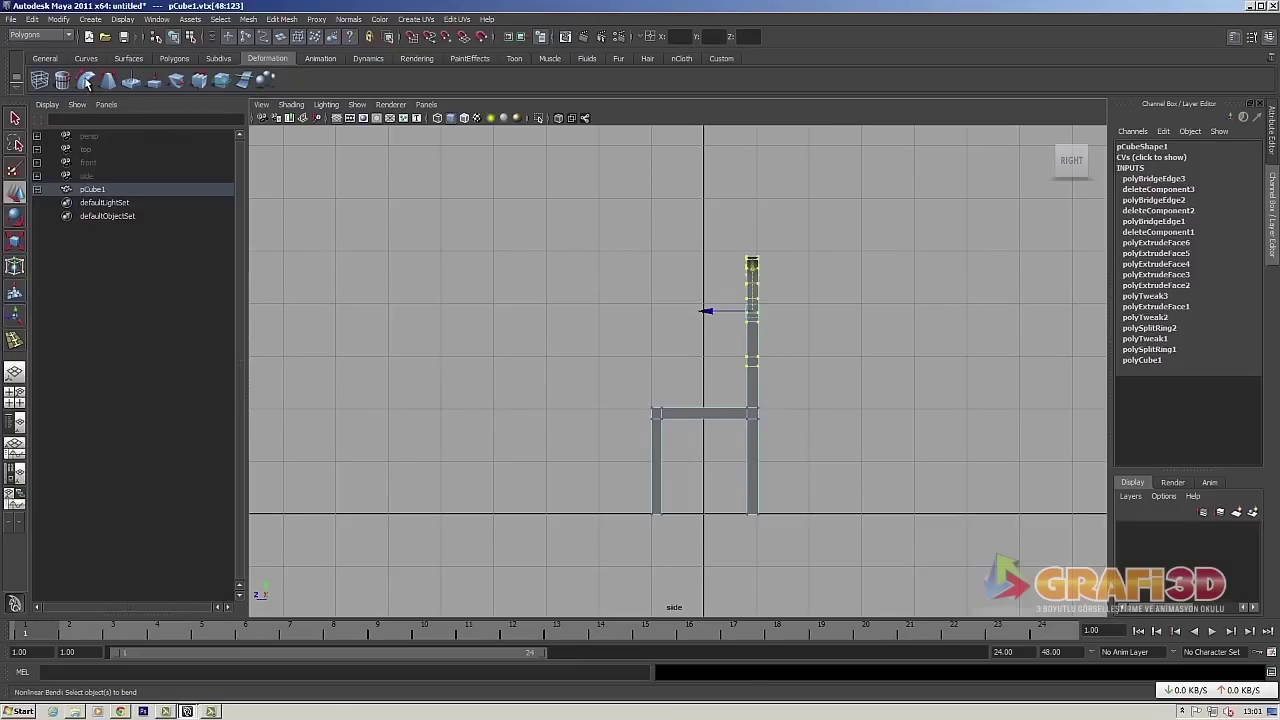
pyautogui.click(86, 82)
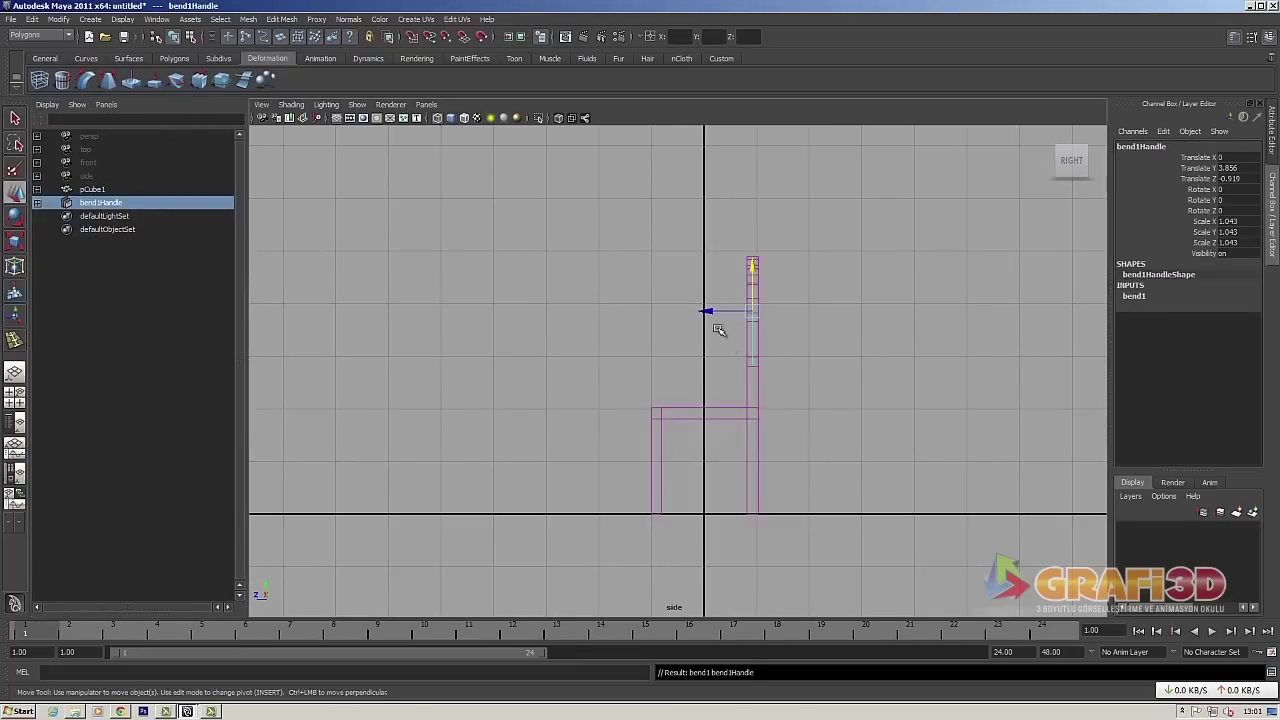
pyautogui.press('space')
pyautogui.click(746, 325)
pyautogui.keyDown('alt'); pyautogui.moveTo(751, 363); pyautogui.dragTo(831, 403, button='right'); pyautogui.keyUp('alt')
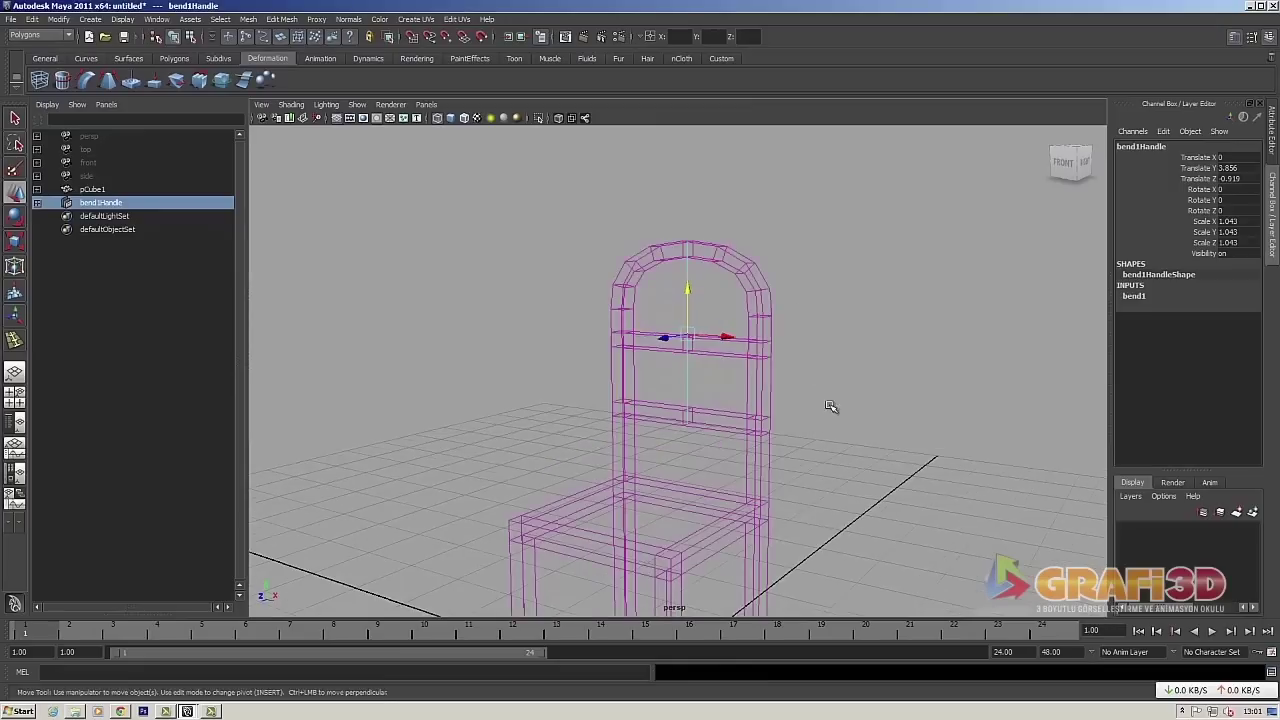
pyautogui.keyDown('alt'); pyautogui.moveTo(830, 373); pyautogui.dragTo(743, 370); pyautogui.keyUp('alt')
# - Set the bend's curvature and give its handle a Rotate Y of -90
pyautogui.moveTo(676, 337); pyautogui.dragTo(671, 338)
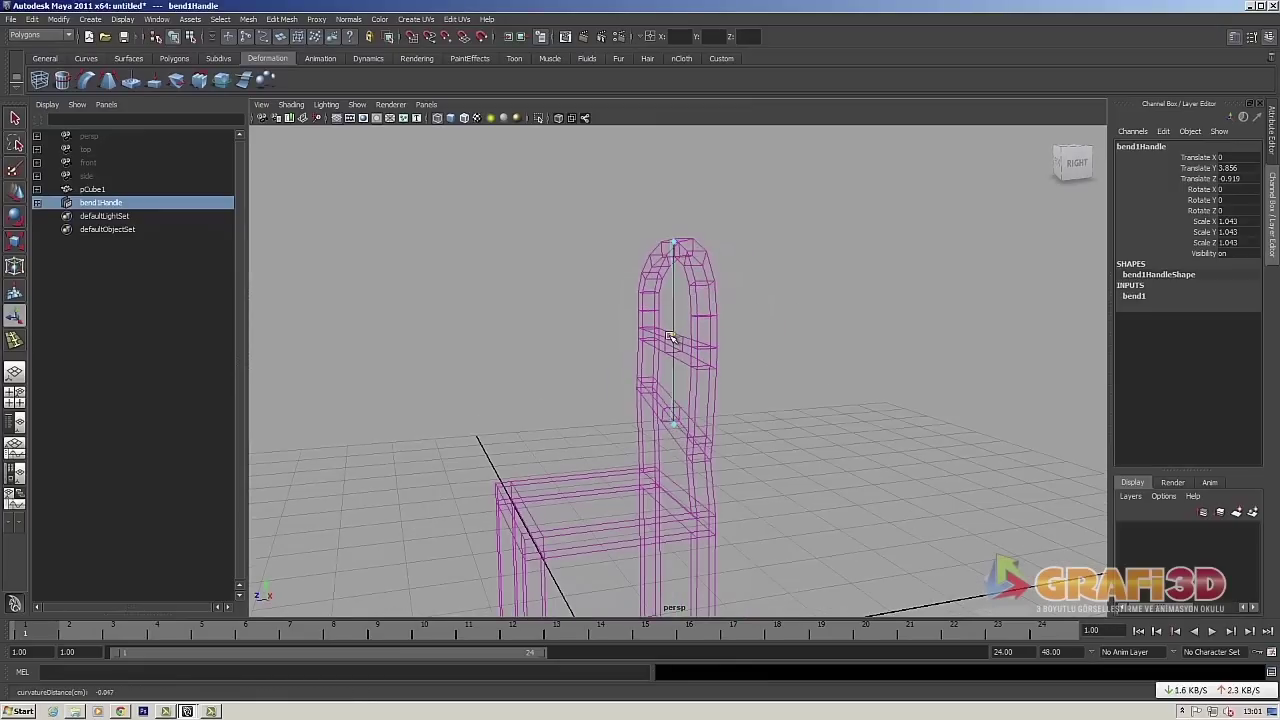
pyautogui.click(1207, 202)
pyautogui.moveTo(1207, 202)
pyautogui.mouseDown(button='middle')
pyautogui.moveTo(971, 314)
pyautogui.moveTo(877, 320)
pyautogui.moveTo(1157, 323)
pyautogui.mouseUp(button='middle')
pyautogui.write('-90')
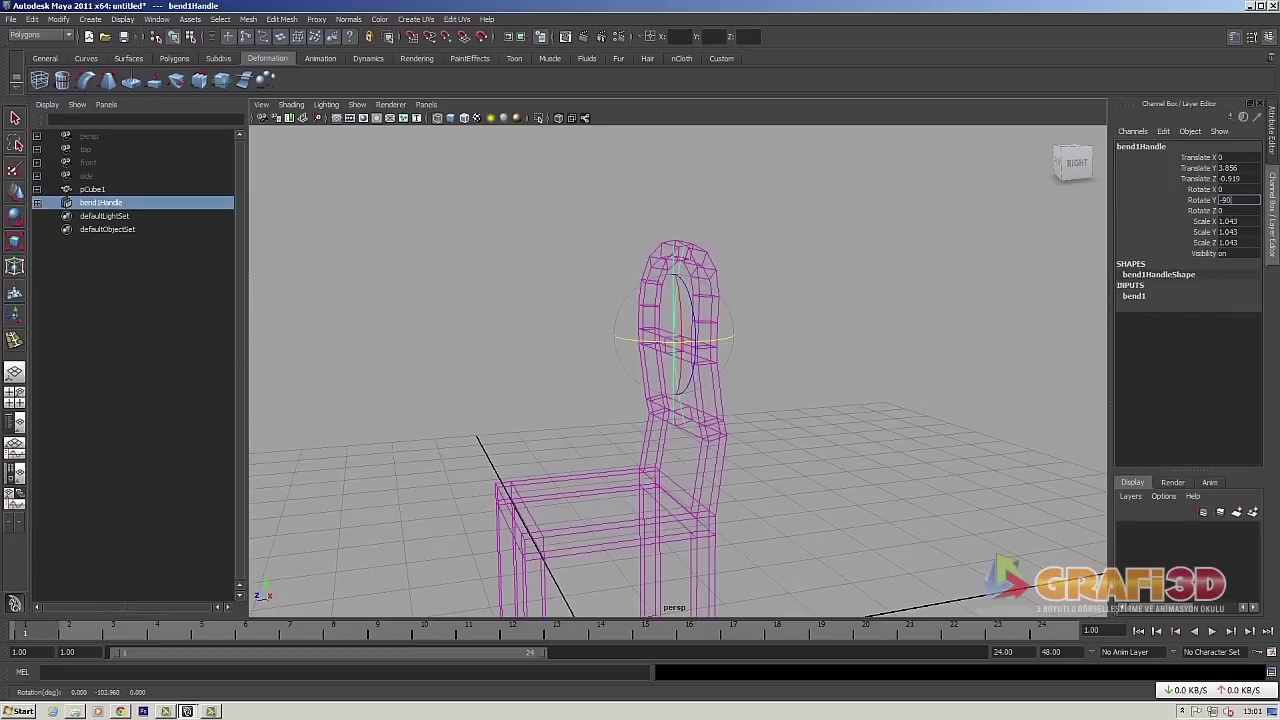
pyautogui.press('Return')
# - Inspect the bend in side view with its handles shown, then in top view
pyautogui.press('space')
pyautogui.moveTo(770, 398); pyautogui.dragTo(814, 400)
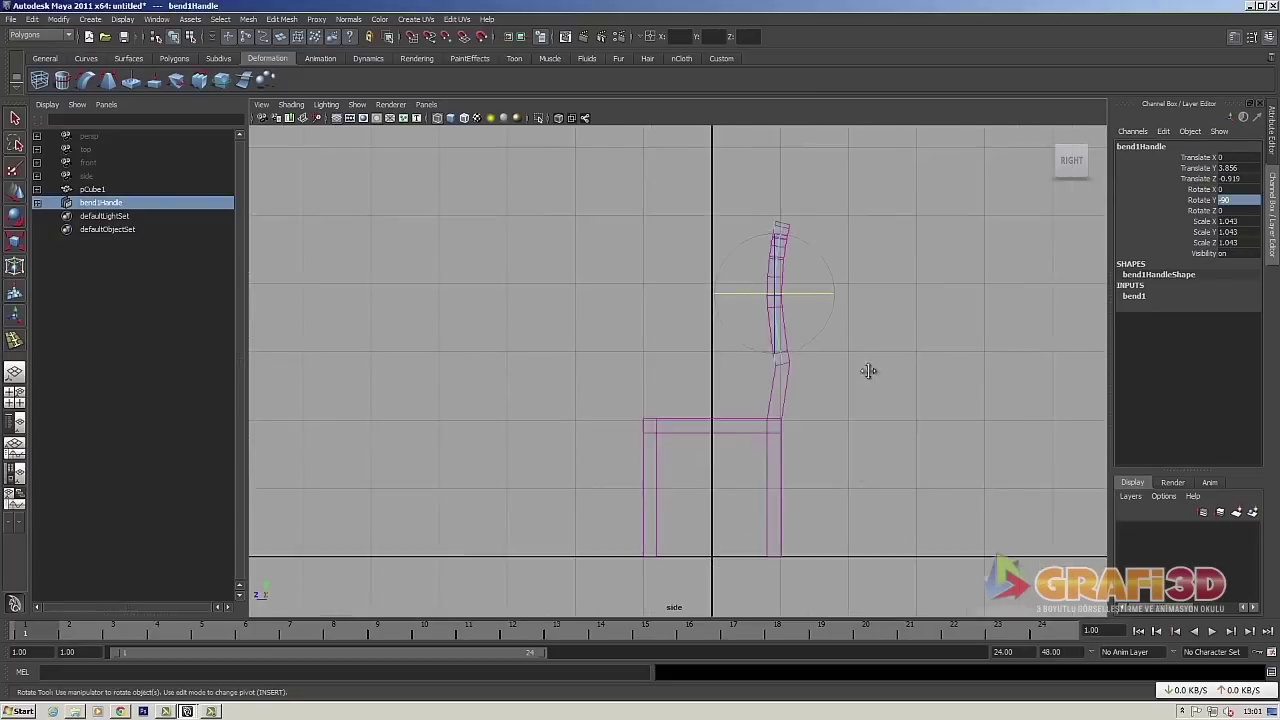
pyautogui.keyDown('alt'); pyautogui.moveTo(868, 371); pyautogui.dragTo(809, 426, button='middle'); pyautogui.keyUp('alt')
pyautogui.scroll(2, 806, 403)
pyautogui.scroll(1, 829, 400)
pyautogui.press('t')
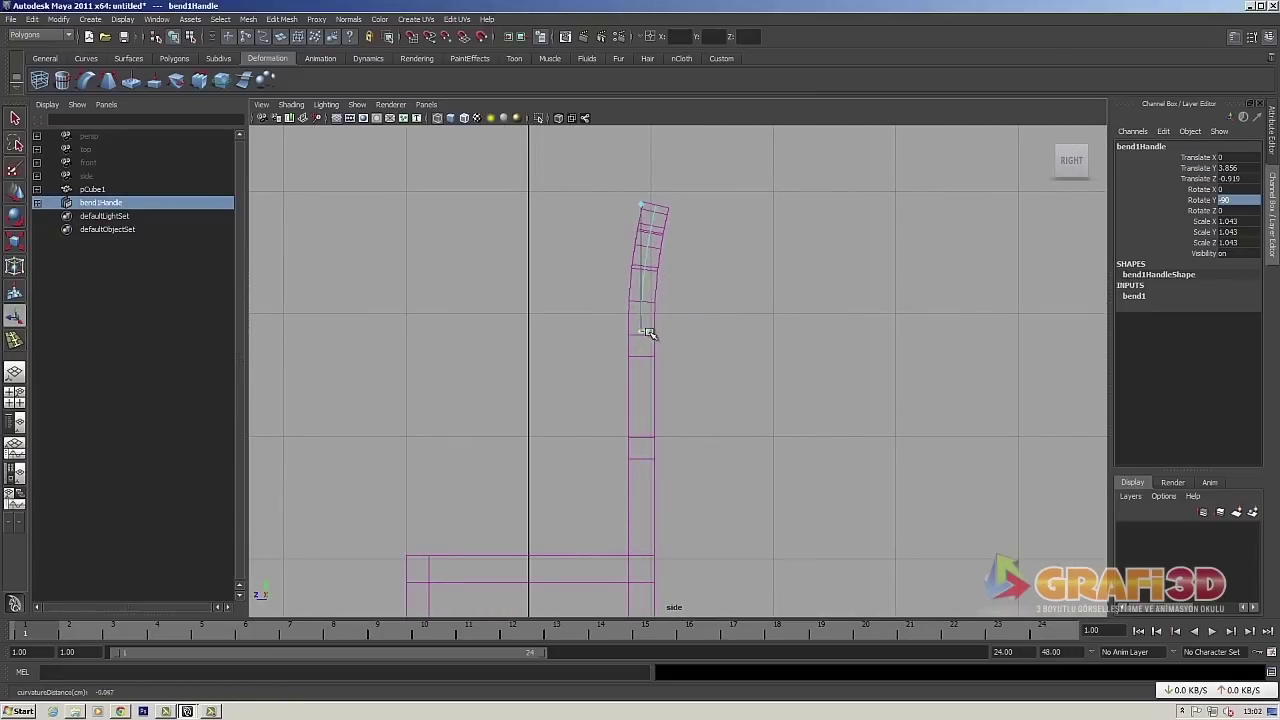
pyautogui.press('space')
pyautogui.moveTo(668, 340); pyautogui.dragTo(630, 340)
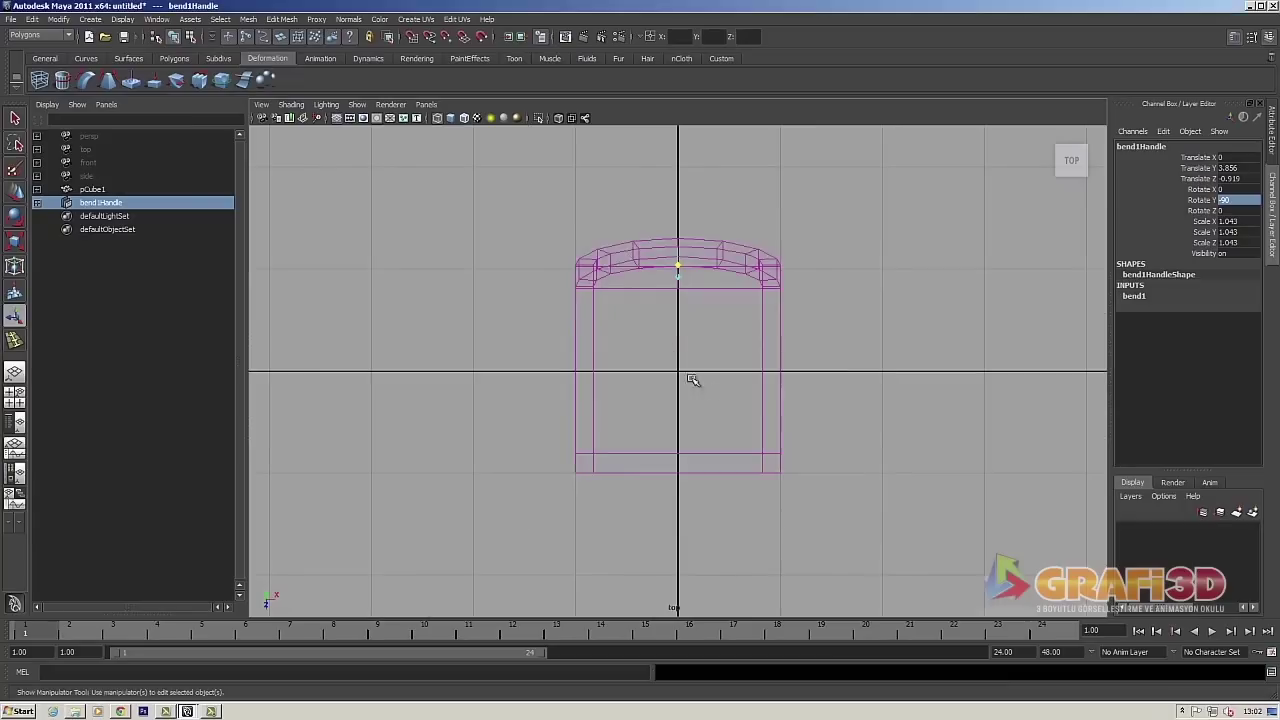
# - Orbit the shaded perspective view to inspect the bent chair back
pyautogui.press('space')
pyautogui.moveTo(863, 345); pyautogui.dragTo(876, 318)
pyautogui.press('5')
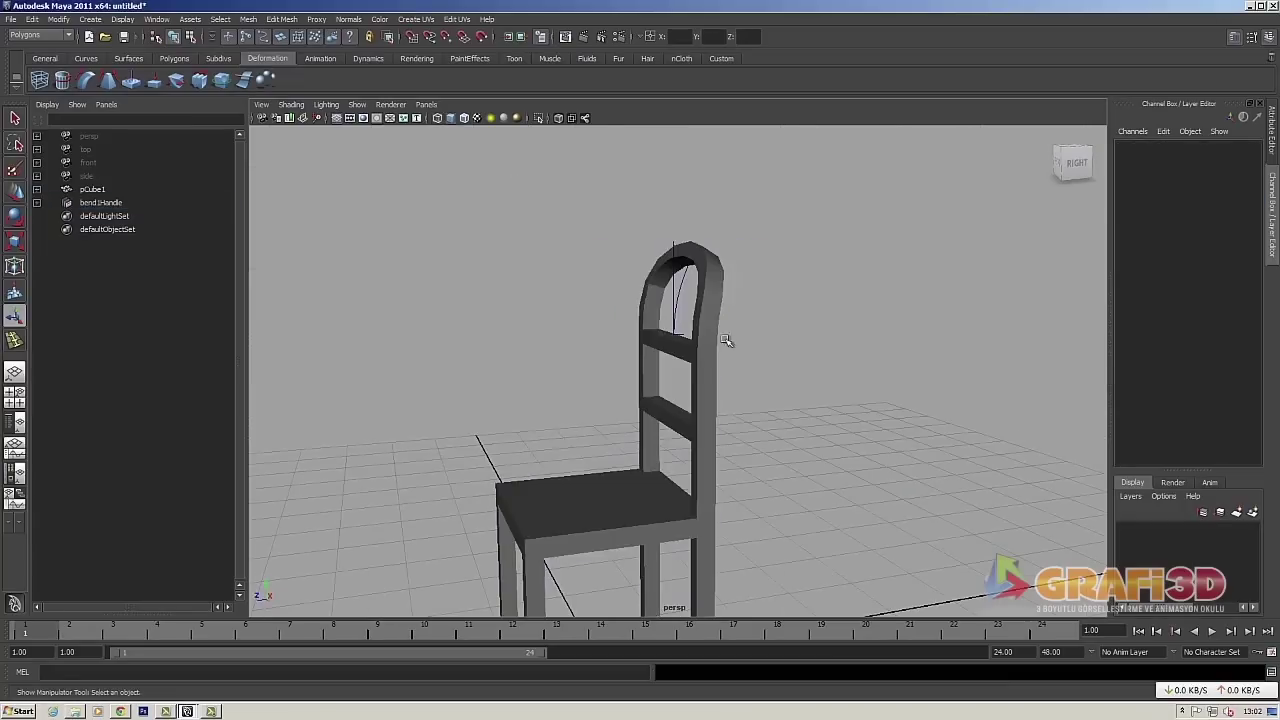
pyautogui.keyDown('alt'); pyautogui.moveTo(728, 340); pyautogui.dragTo(520, 200); pyautogui.keyUp('alt')
pyautogui.moveTo(497, 156)
pyautogui.keyDown('alt'); pyautogui.mouseDown()
pyautogui.moveTo(809, 400)
pyautogui.moveTo(735, 357)
pyautogui.mouseUp(); pyautogui.keyUp('alt')
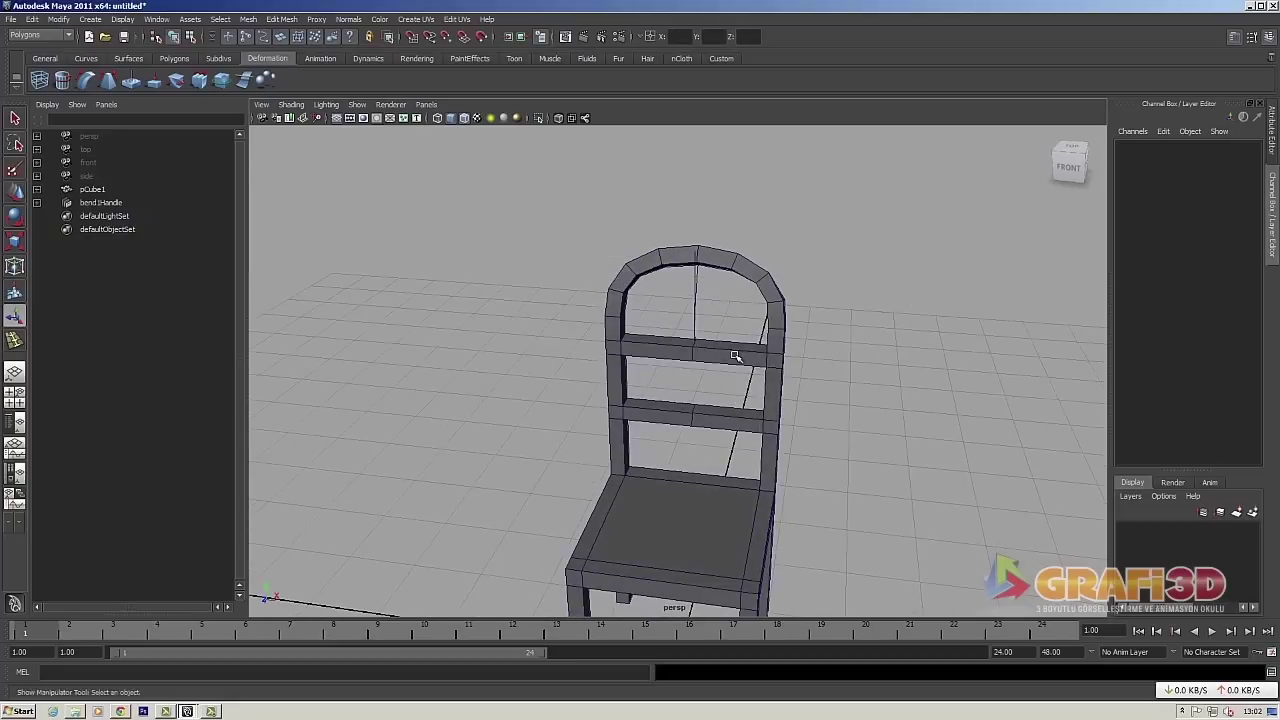
# - Select pCube1 and delete its history to bake the backrest bend
pyautogui.click(677, 449)
pyautogui.click(395, 296)
pyautogui.press('F8')
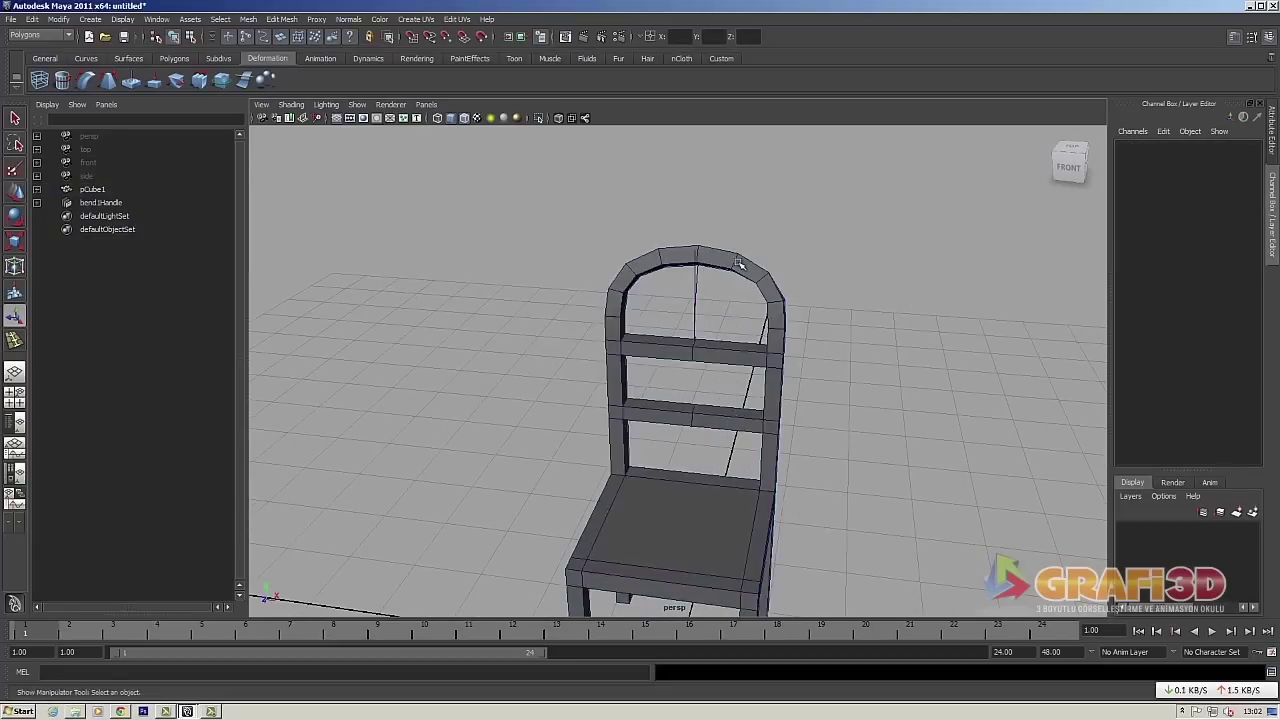
pyautogui.click(659, 258)
pyautogui.click(32, 19)
pyautogui.click(186, 172)
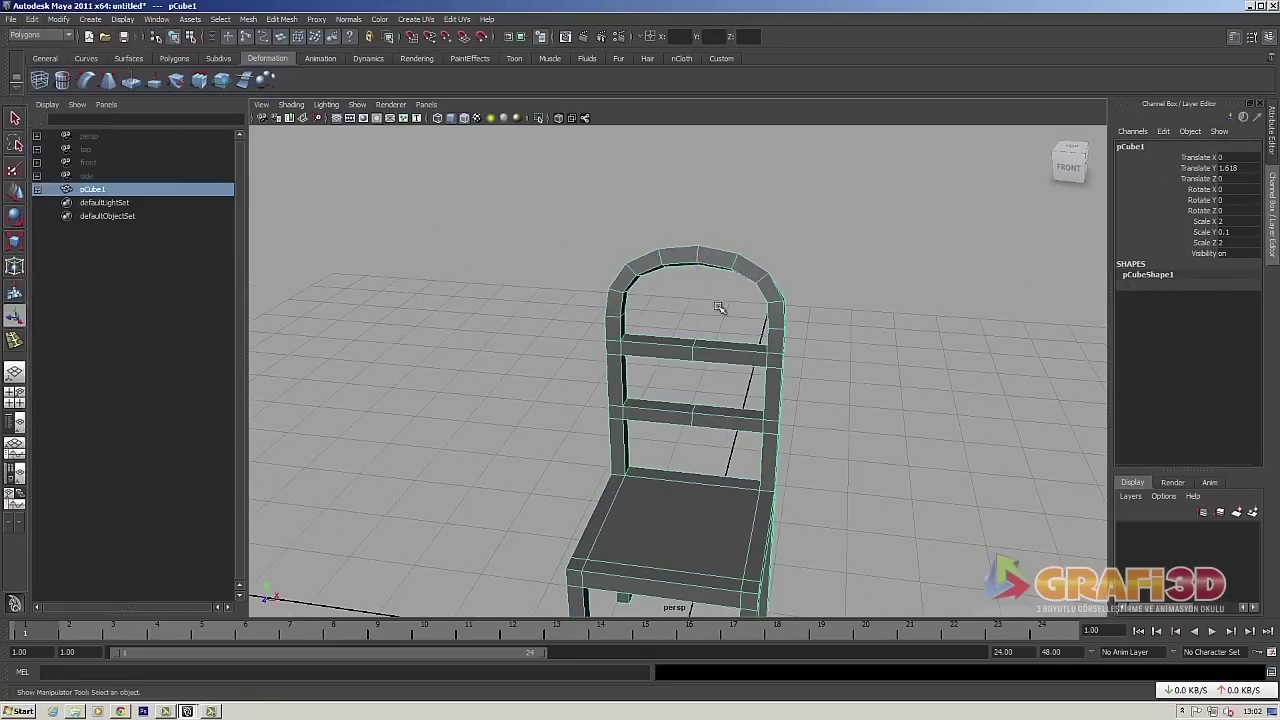
# - Switch to face mode with F11 and select the seat's rim faces
pyautogui.moveTo(720, 306)
pyautogui.keyDown('alt'); pyautogui.mouseDown()
pyautogui.moveTo(729, 329)
pyautogui.moveTo(824, 339)
pyautogui.mouseUp(); pyautogui.keyUp('alt')
pyautogui.moveTo(749, 346); pyautogui.dragTo(705, 346, button='right')
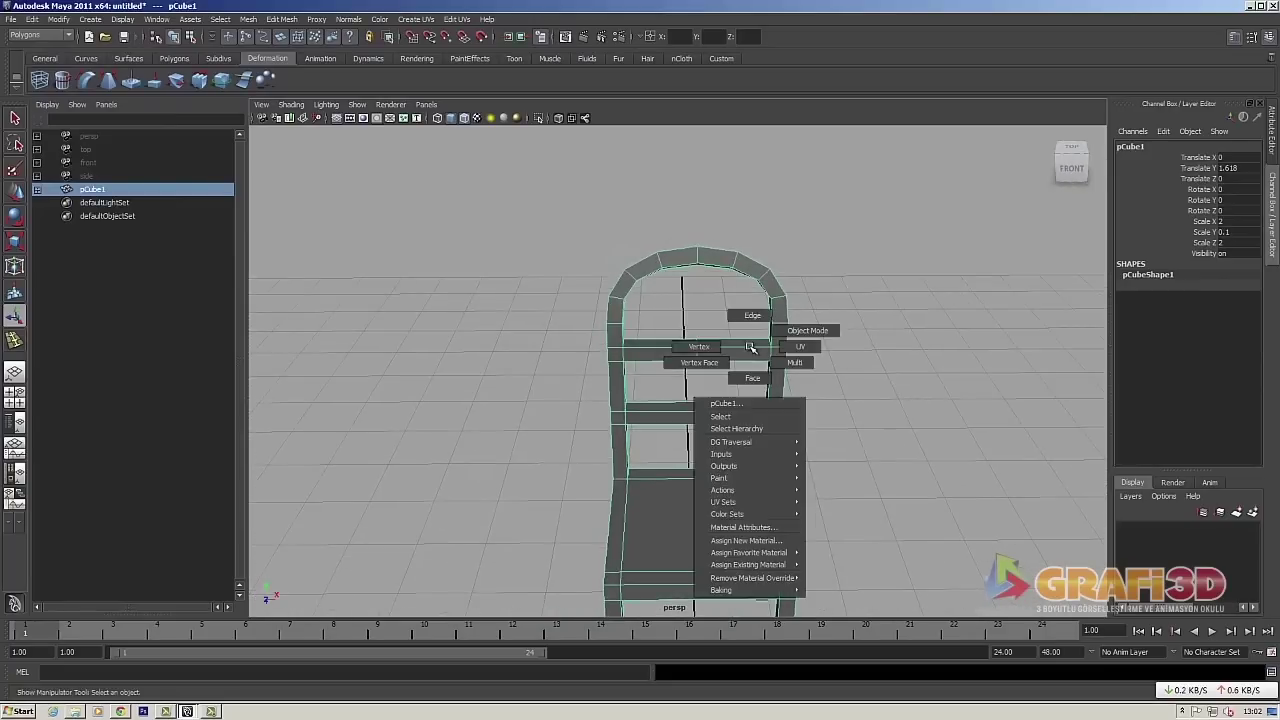
pyautogui.keyDown('alt'); pyautogui.moveTo(705, 346); pyautogui.dragTo(672, 428); pyautogui.keyUp('alt')
pyautogui.press('w')
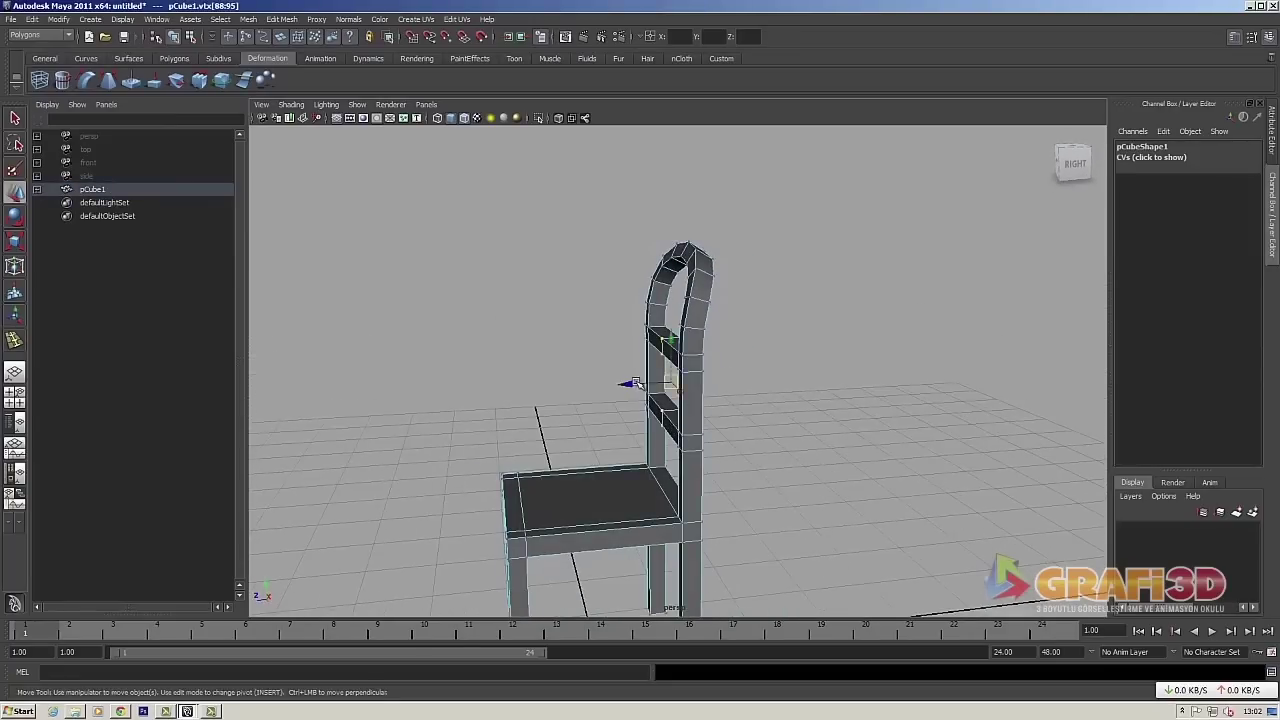
pyautogui.moveTo(648, 381)
pyautogui.keyDown('alt'); pyautogui.mouseDown()
pyautogui.moveTo(849, 437)
pyautogui.moveTo(866, 492)
pyautogui.moveTo(708, 381)
pyautogui.moveTo(791, 506)
pyautogui.moveTo(720, 420)
pyautogui.moveTo(771, 380)
pyautogui.moveTo(652, 392)
pyautogui.moveTo(580, 320)
pyautogui.moveTo(340, 219)
pyautogui.mouseUp(); pyautogui.keyUp('alt')
pyautogui.press('F11')
pyautogui.click(606, 373)
pyautogui.click(697, 373)
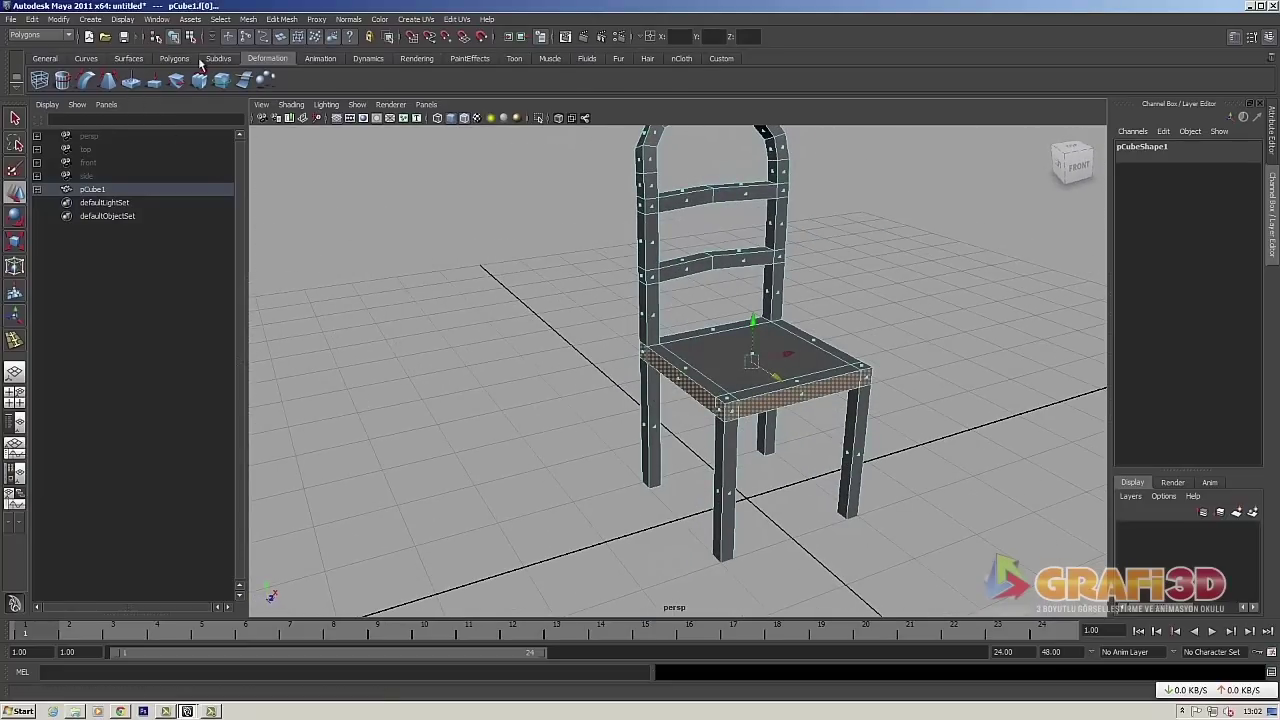
# - Extrude the selected seat rim faces and set the extrusion depth
pyautogui.click(194, 59)
pyautogui.click(722, 59)
pyautogui.click(62, 80)
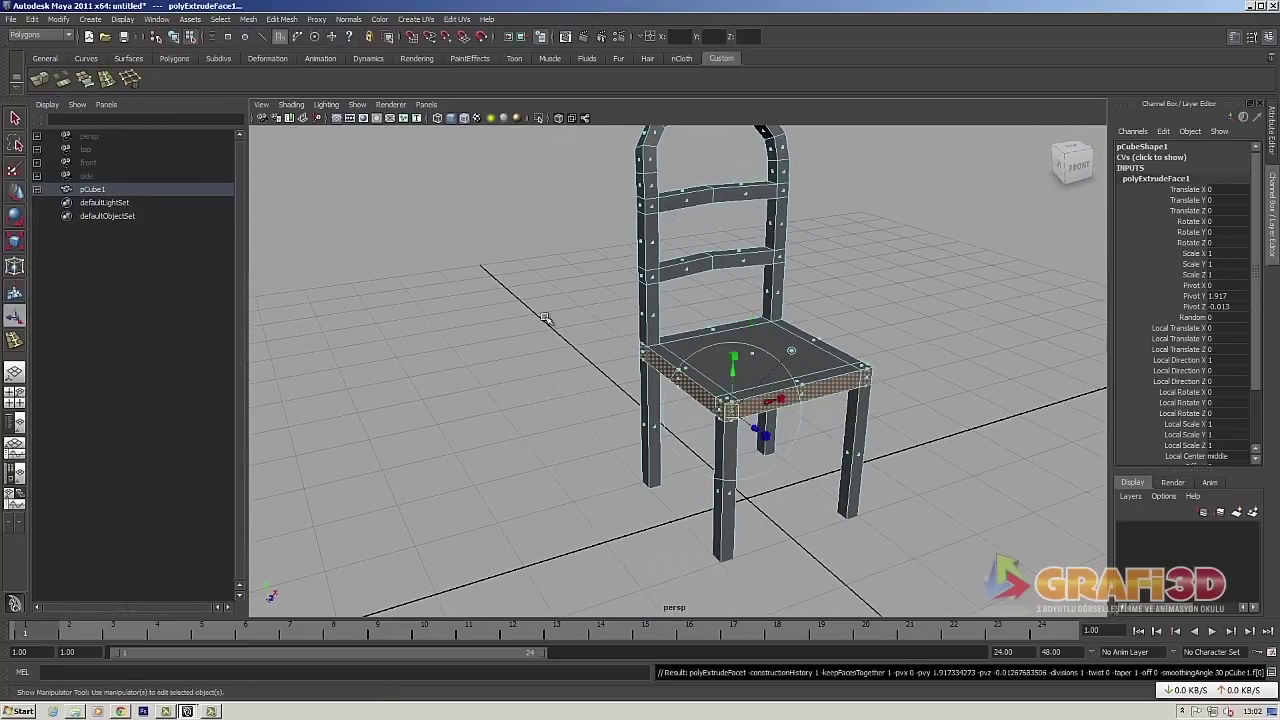
pyautogui.scroll(3, 645, 403)
pyautogui.scroll(3, 645, 403)
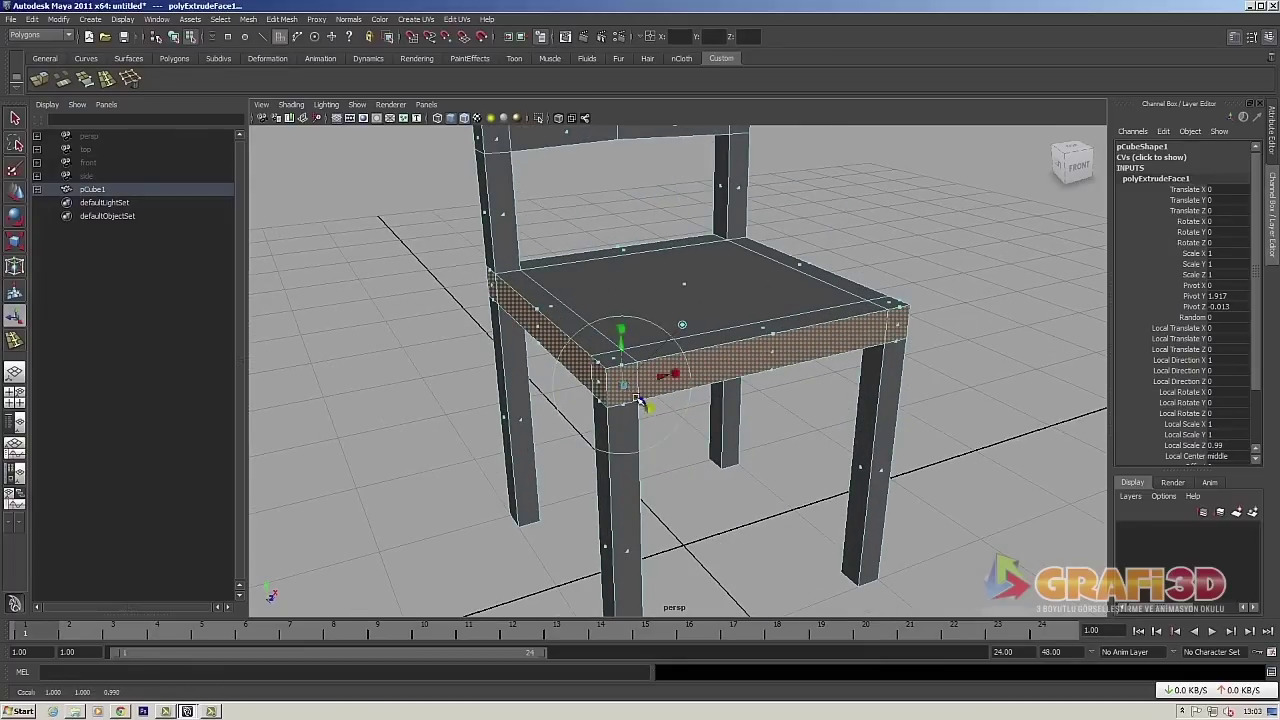
pyautogui.moveTo(637, 399)
pyautogui.keyDown('alt'); pyautogui.mouseDown()
pyautogui.moveTo(594, 494)
pyautogui.moveTo(714, 366)
pyautogui.moveTo(734, 449)
pyautogui.moveTo(620, 323)
pyautogui.mouseUp(); pyautogui.keyUp('alt')
# - Return to object mode and toggle the smooth preview on and off
pyautogui.press('F8')
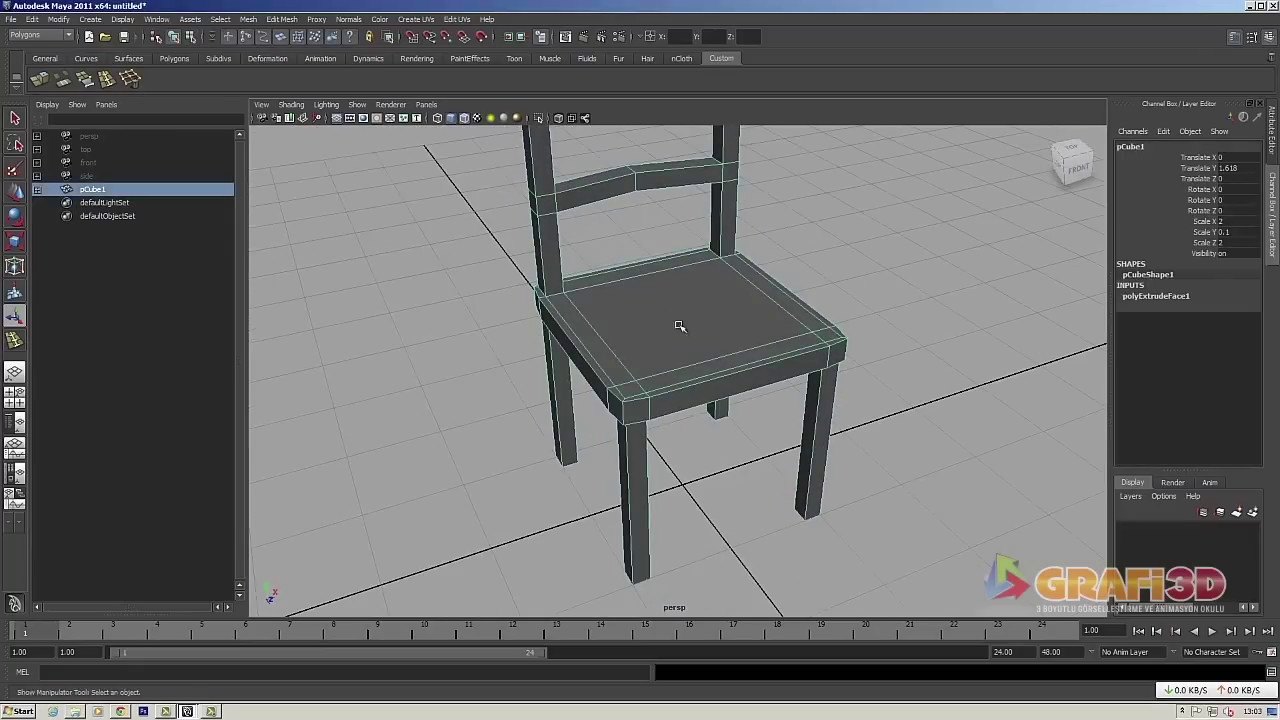
pyautogui.press('3')
pyautogui.press('1')
pyautogui.moveTo(757, 449)
pyautogui.keyDown('alt'); pyautogui.mouseDown()
pyautogui.moveTo(623, 400)
pyautogui.moveTo(737, 417)
pyautogui.moveTo(719, 441)
pyautogui.moveTo(846, 403)
pyautogui.moveTo(694, 360)
pyautogui.mouseUp(); pyautogui.keyUp('alt')
# - In side view, select the front leg's bottom vertices and move them outward
pyautogui.press('space')
pyautogui.click(741, 362)
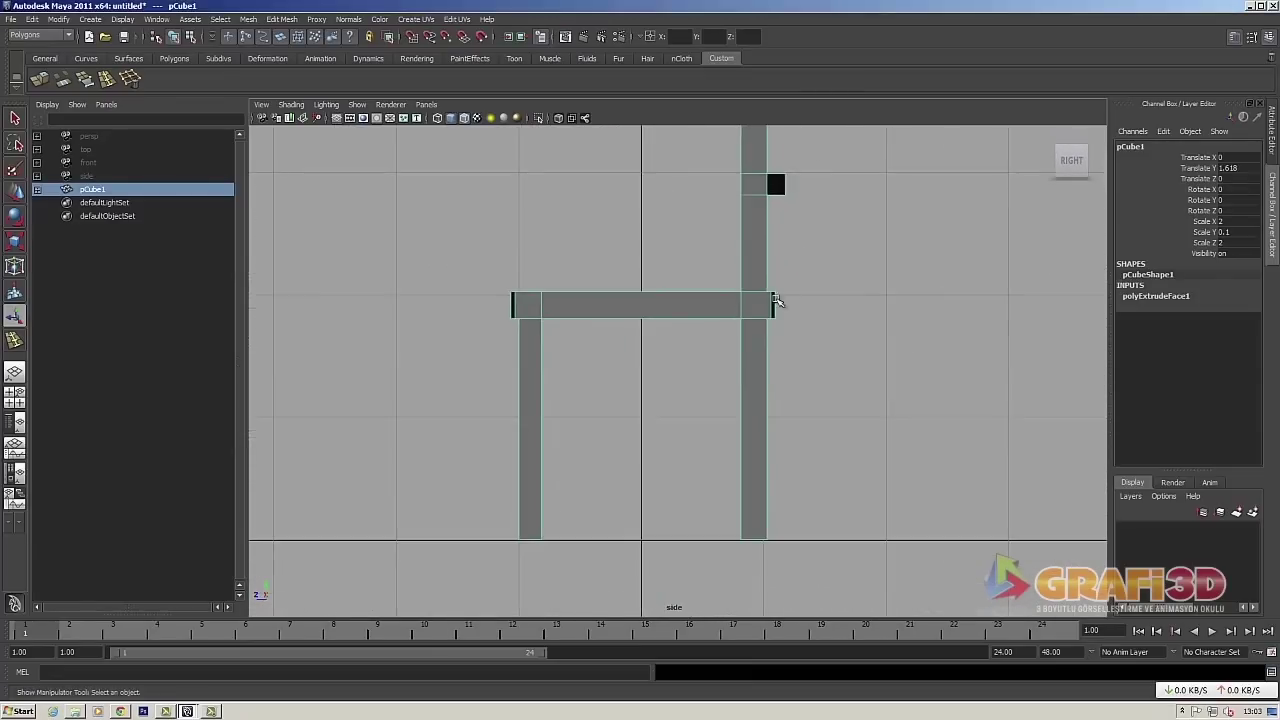
pyautogui.click(612, 266)
pyautogui.moveTo(538, 550); pyautogui.dragTo(538, 548)
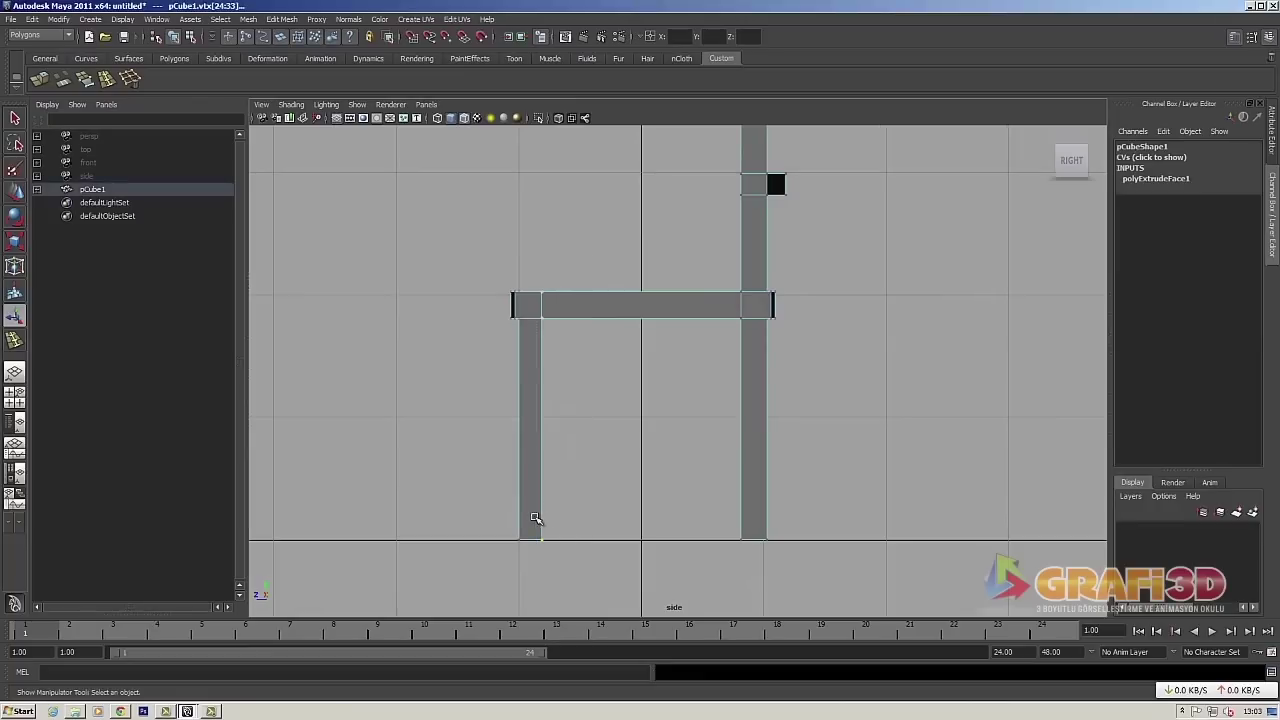
pyautogui.press('w')
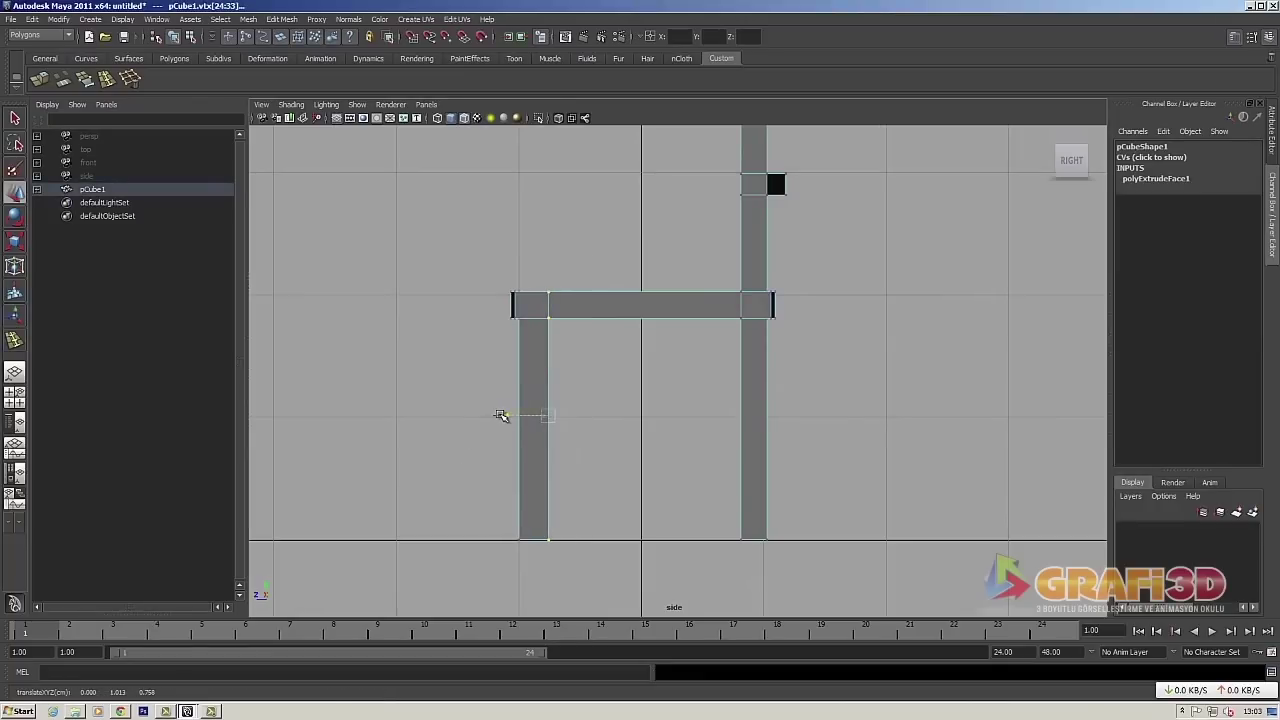
# - Back in perspective, check the chair with smooth preview, then restore cage display
pyautogui.press('space')
pyautogui.click(646, 420)
pyautogui.moveTo(646, 420)
pyautogui.keyDown('alt'); pyautogui.mouseDown()
pyautogui.moveTo(789, 400)
pyautogui.moveTo(850, 428)
pyautogui.mouseUp(); pyautogui.keyUp('alt')
pyautogui.click(856, 430)
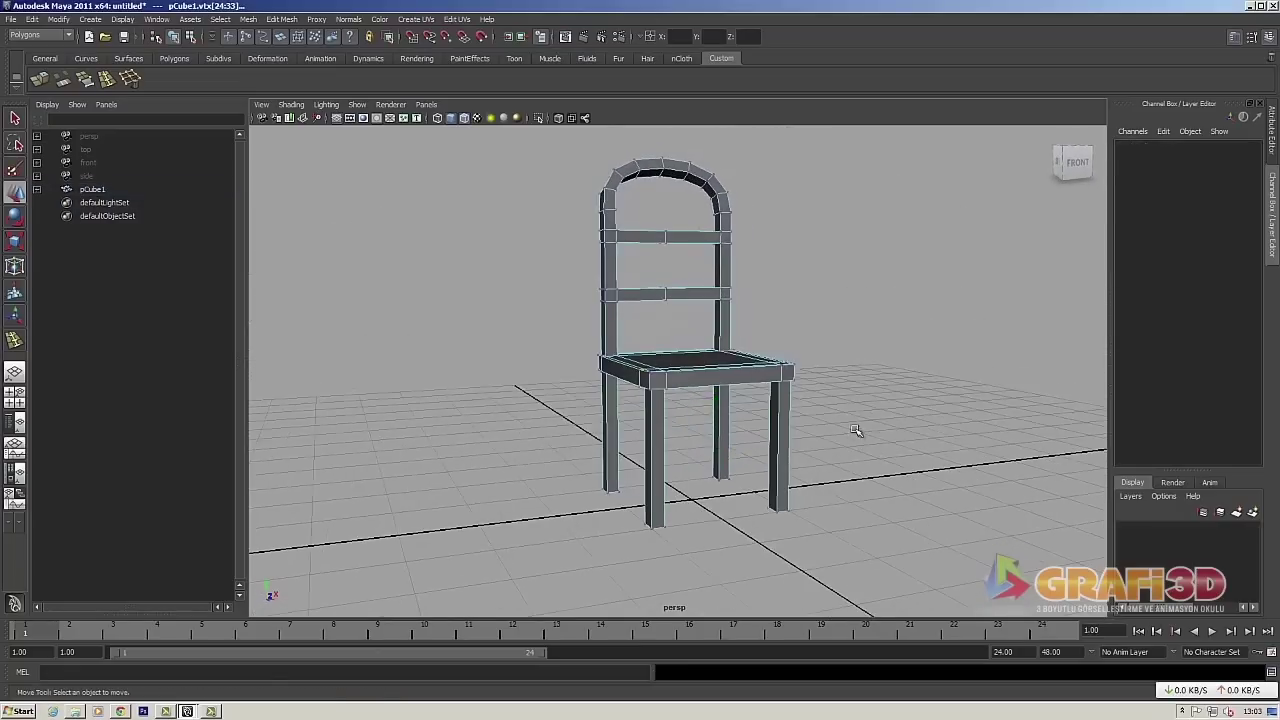
pyautogui.press('3')
pyautogui.moveTo(851, 381)
pyautogui.keyDown('alt'); pyautogui.mouseDown()
pyautogui.moveTo(786, 406)
pyautogui.moveTo(746, 404)
pyautogui.mouseUp(); pyautogui.keyUp('alt')
pyautogui.press('1')
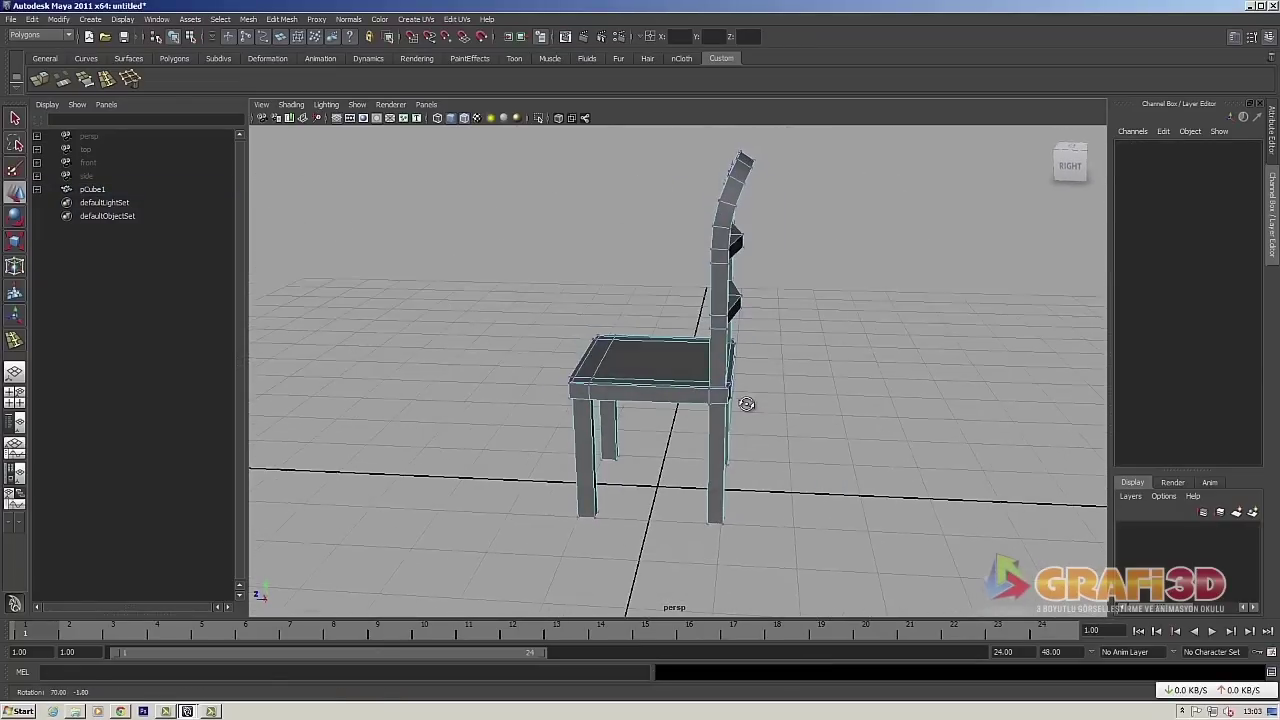
# - Insert edge loops near the bottoms of all four legs
pyautogui.scroll(5, 594, 491)
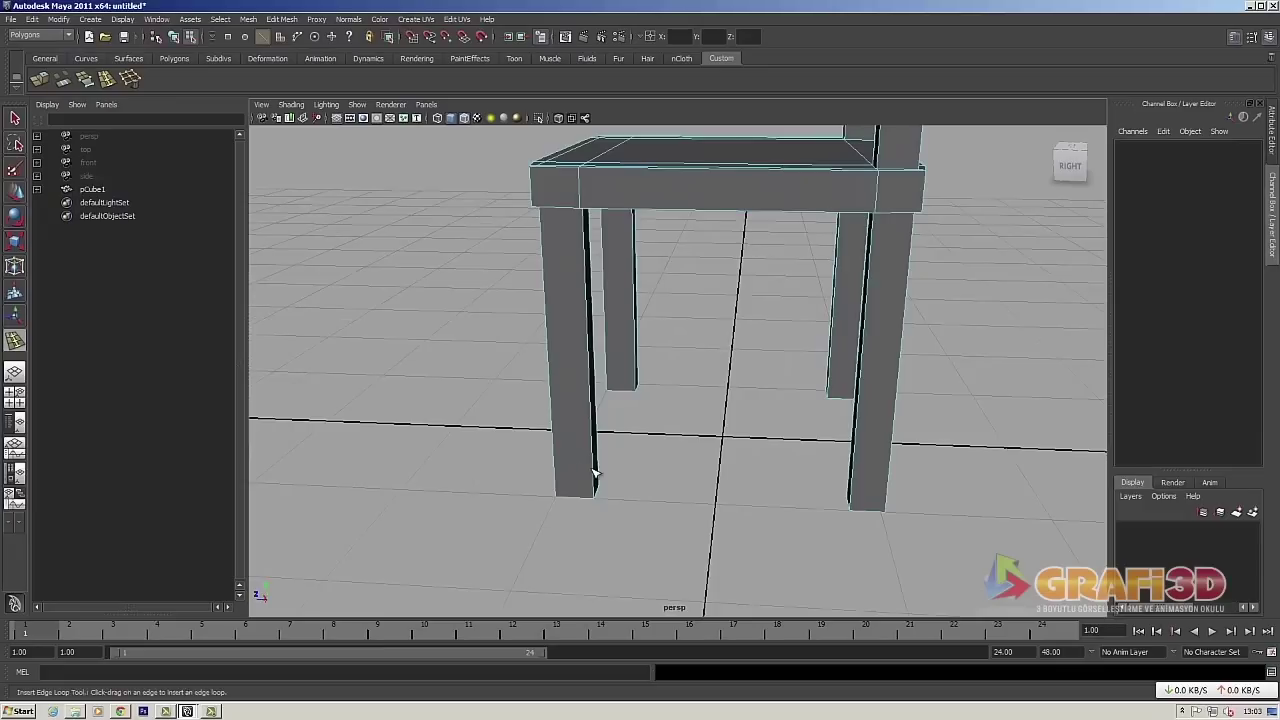
pyautogui.click(594, 494)
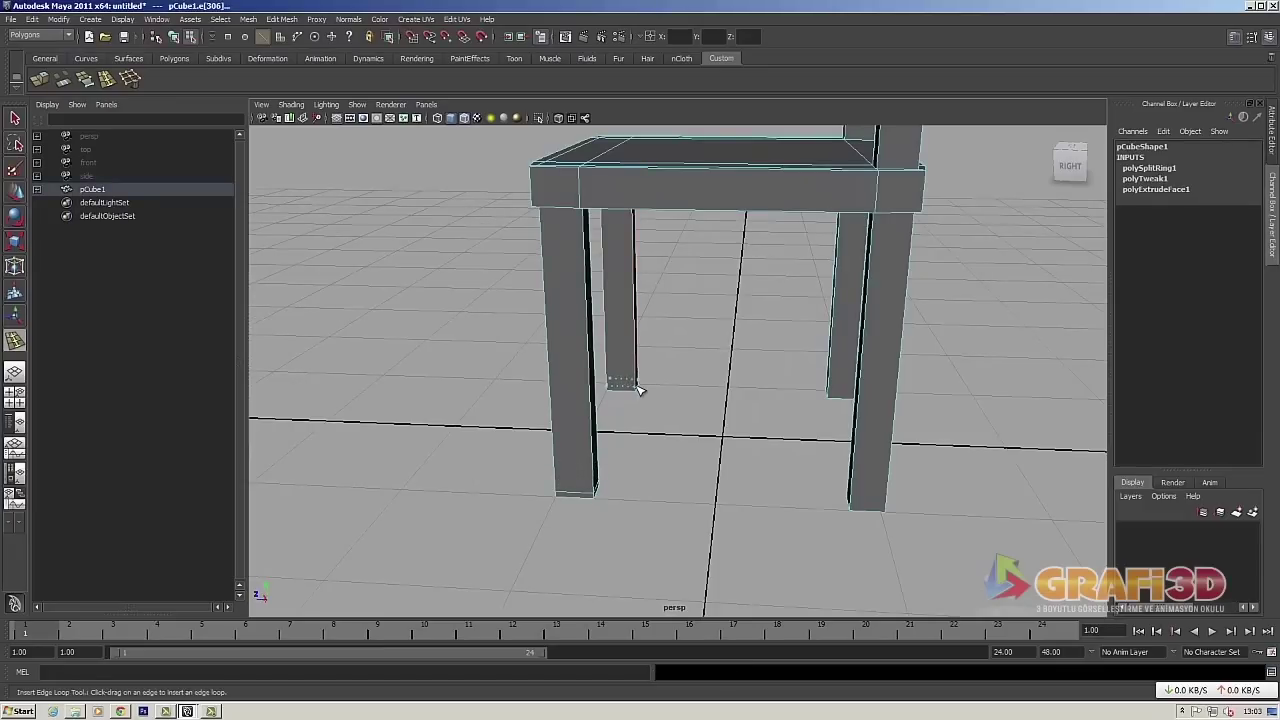
pyautogui.click(640, 390)
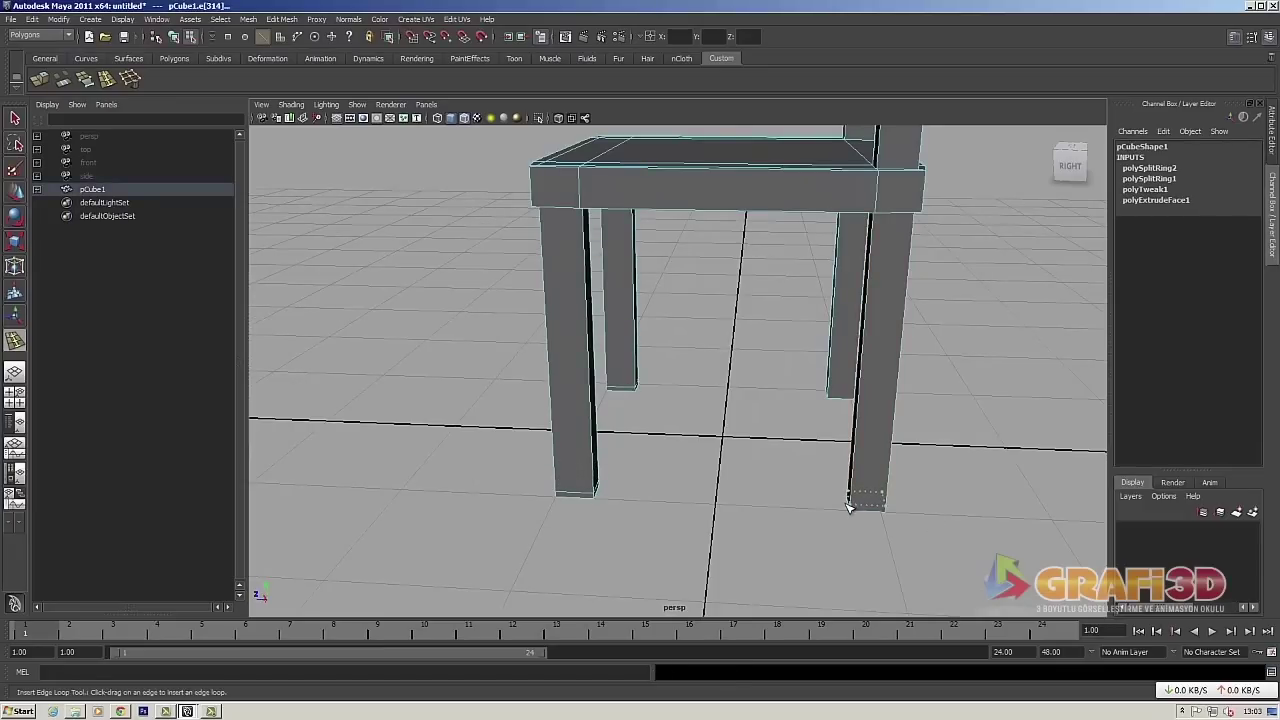
pyautogui.click(847, 507)
pyautogui.keyDown('alt'); pyautogui.moveTo(847, 507); pyautogui.dragTo(720, 393); pyautogui.keyUp('alt')
pyautogui.click(716, 427)
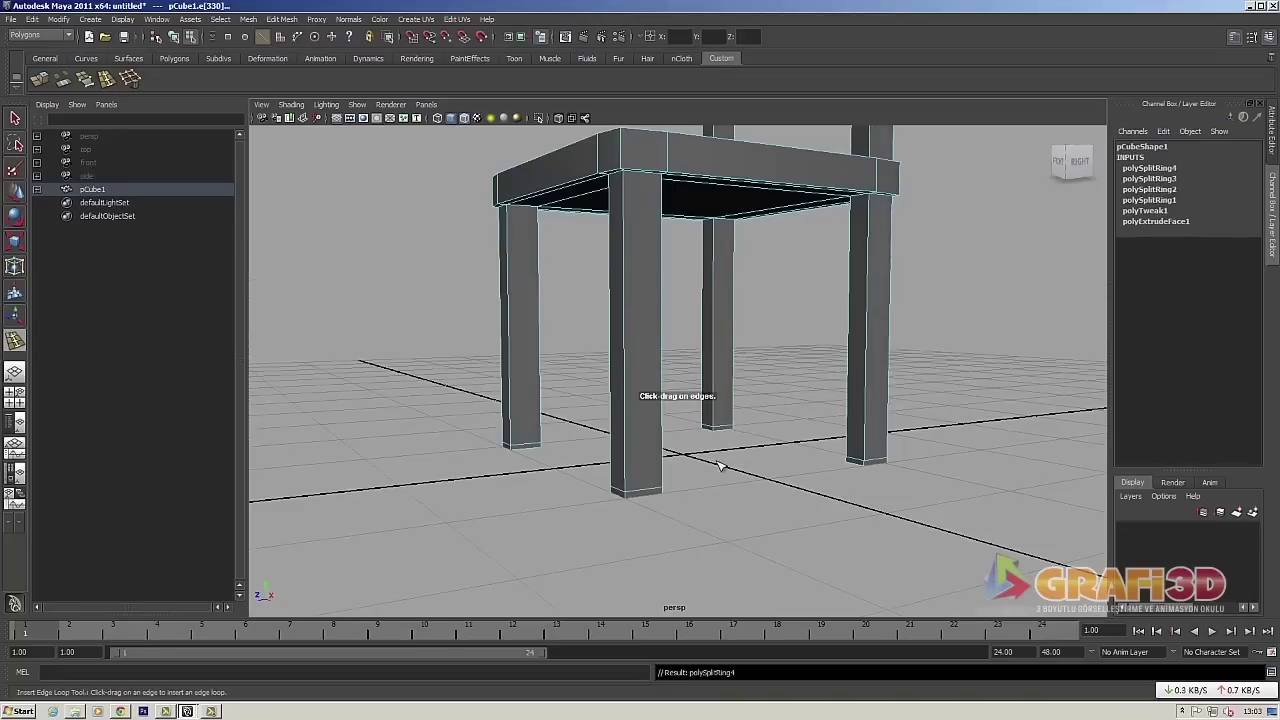
# - Insert edge loops near the tops of all four legs and across the seat
pyautogui.click(625, 185)
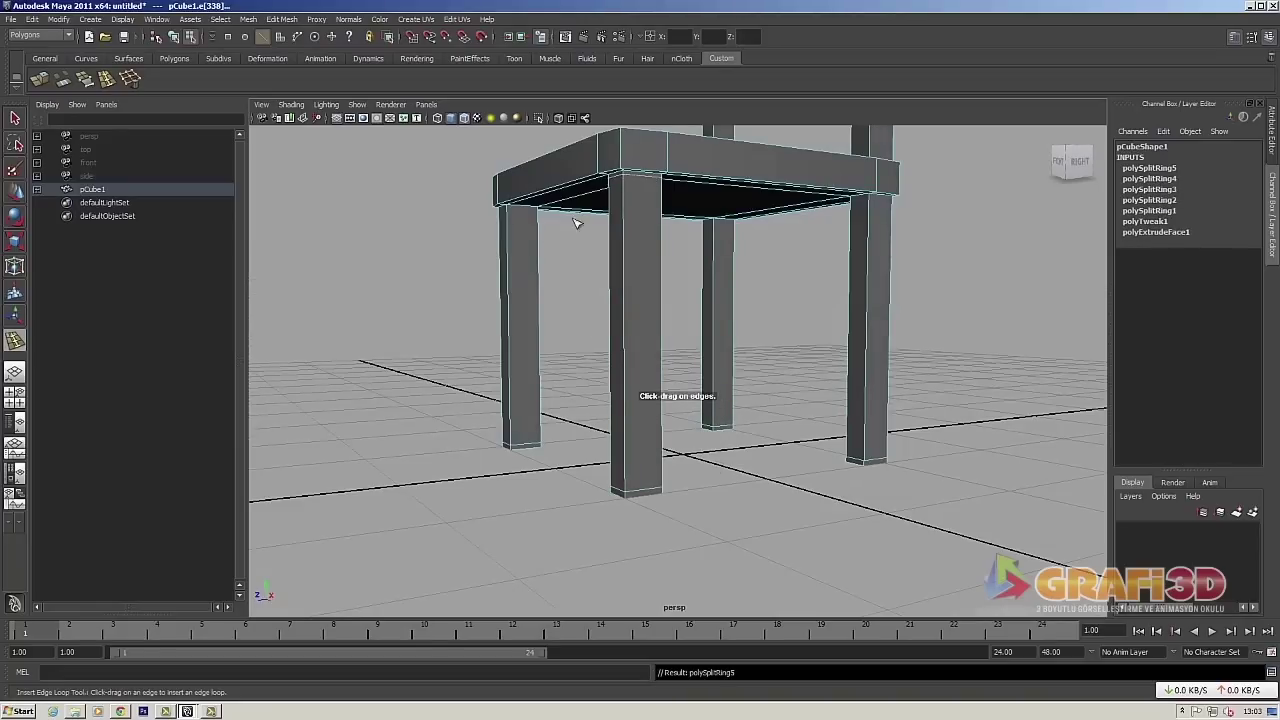
pyautogui.click(509, 210)
pyautogui.click(870, 201)
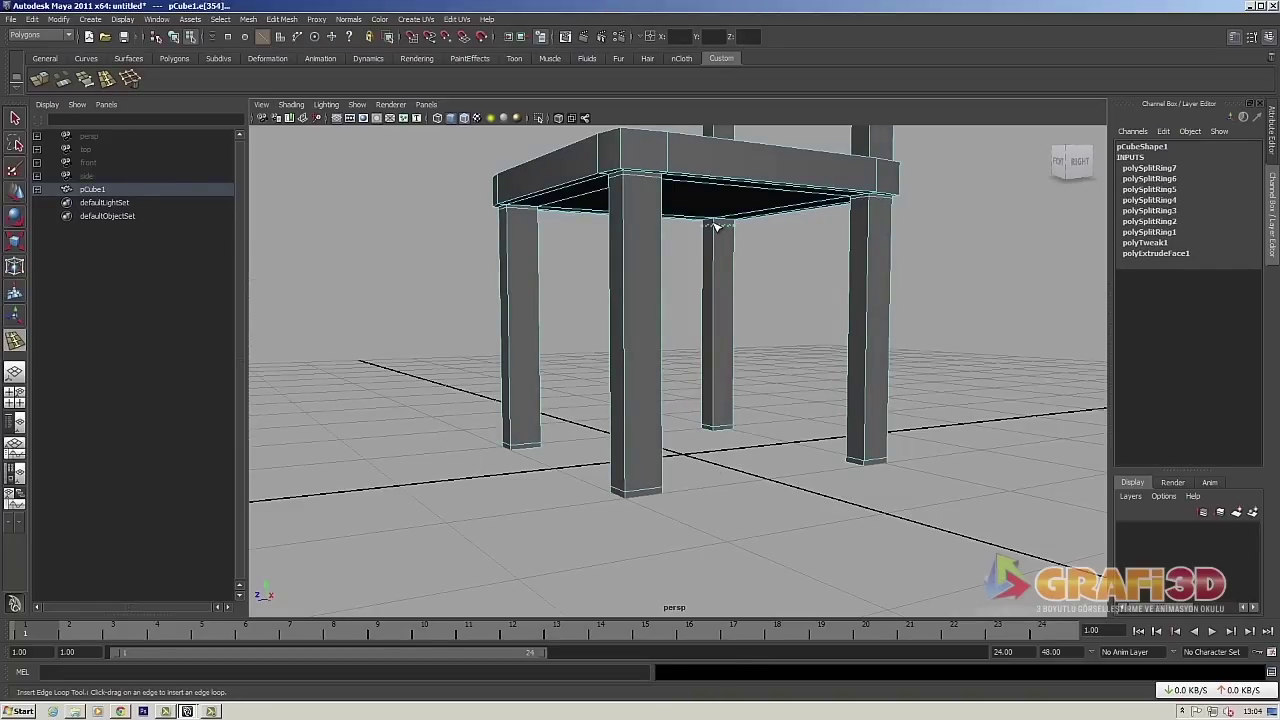
pyautogui.click(716, 224)
pyautogui.moveTo(716, 224)
pyautogui.keyDown('alt'); pyautogui.mouseDown()
pyautogui.moveTo(766, 391)
pyautogui.moveTo(885, 257)
pyautogui.mouseUp(); pyautogui.keyUp('alt')
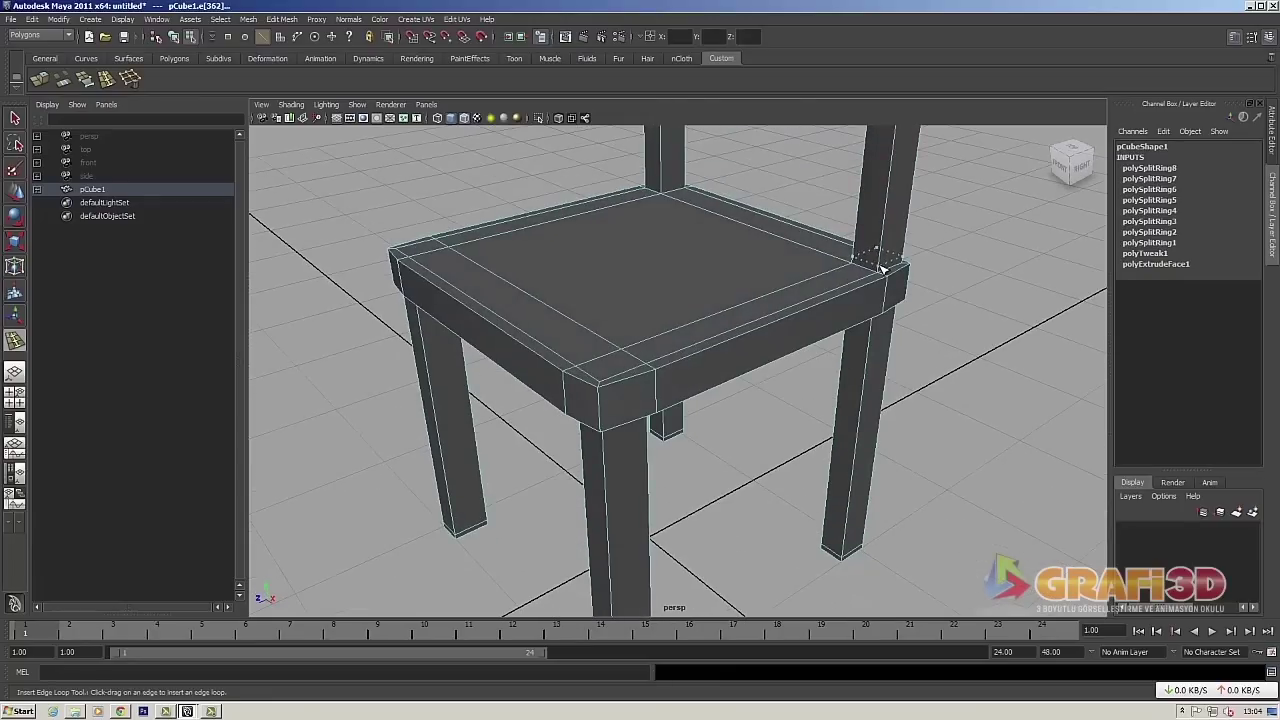
pyautogui.click(882, 268)
pyautogui.moveTo(645, 385)
pyautogui.keyDown('alt'); pyautogui.mouseDown()
pyautogui.moveTo(707, 250)
pyautogui.moveTo(751, 237)
pyautogui.moveTo(562, 228)
pyautogui.mouseUp(); pyautogui.keyUp('alt')
pyautogui.click(707, 268)
# - Insert edge loops on the lower and upper backrest rails and the backrest frame
pyautogui.click(587, 241)
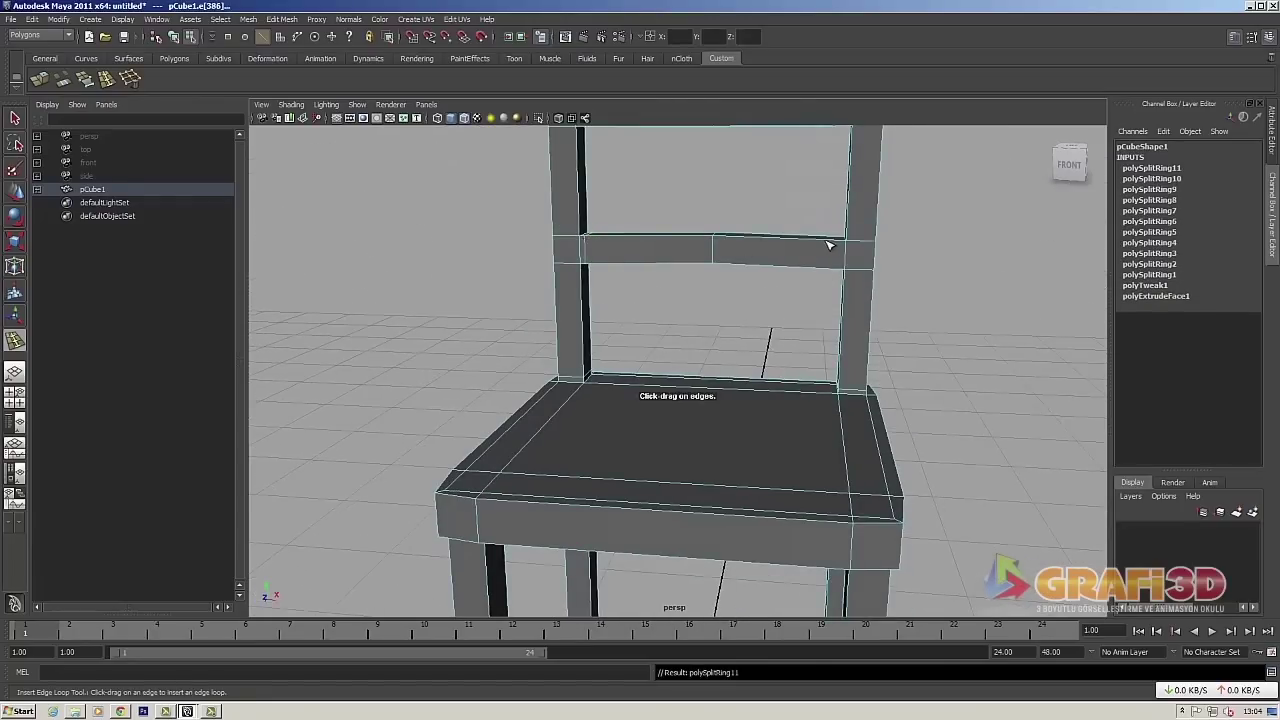
pyautogui.click(843, 242)
pyautogui.keyDown('alt'); pyautogui.moveTo(771, 251); pyautogui.dragTo(645, 242); pyautogui.keyUp('alt')
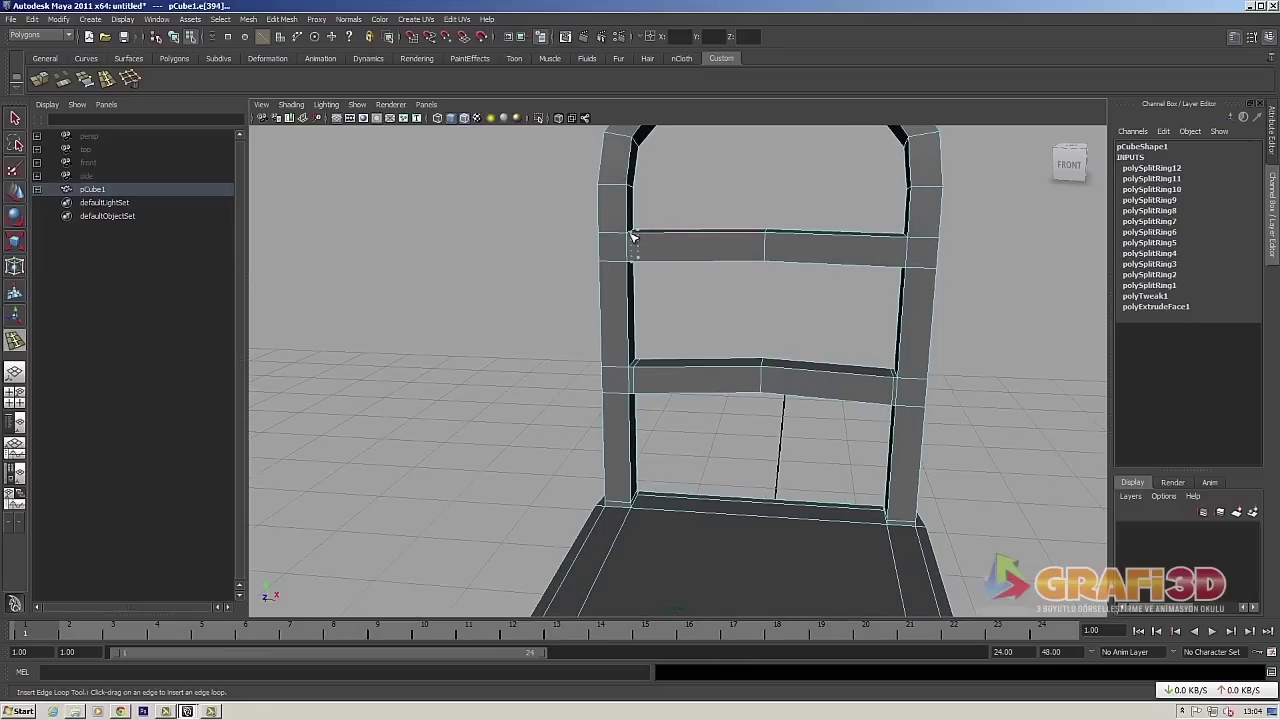
pyautogui.click(632, 237)
pyautogui.click(903, 243)
pyautogui.moveTo(903, 243)
pyautogui.keyDown('alt'); pyautogui.mouseDown()
pyautogui.moveTo(817, 260)
pyautogui.moveTo(802, 291)
pyautogui.mouseUp(); pyautogui.keyUp('alt')
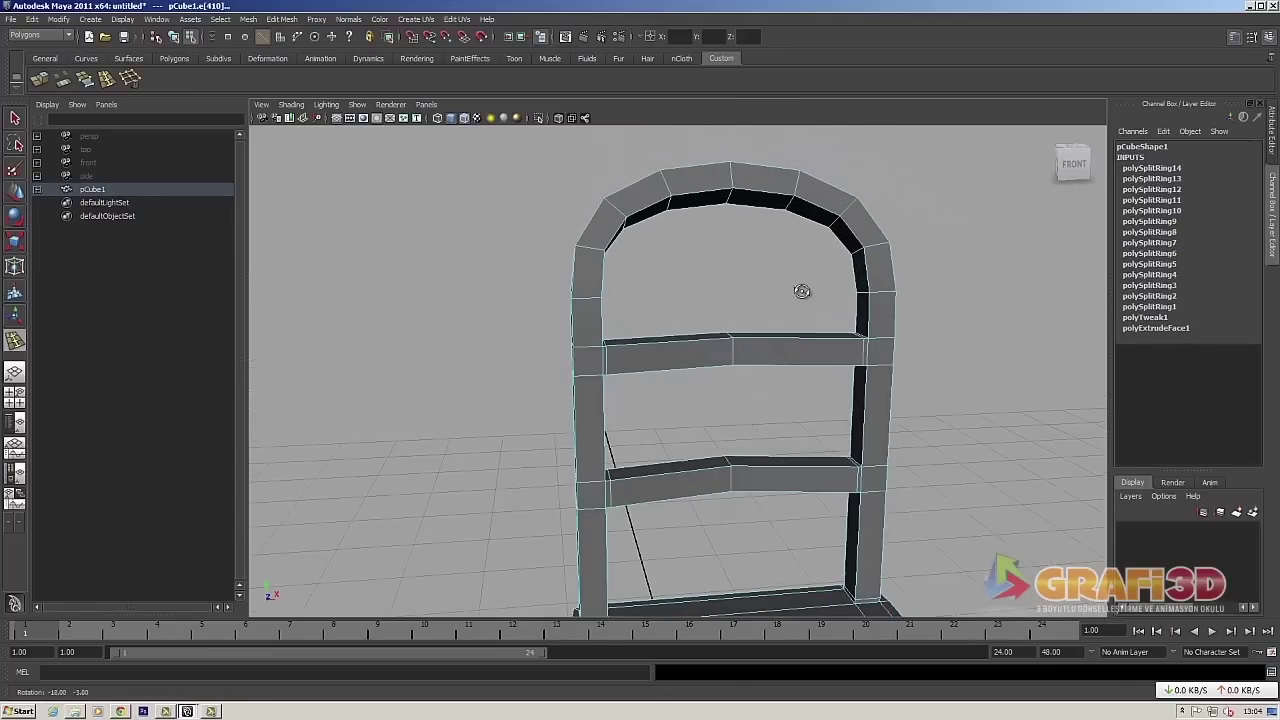
pyautogui.click(870, 336)
pyautogui.click(866, 371)
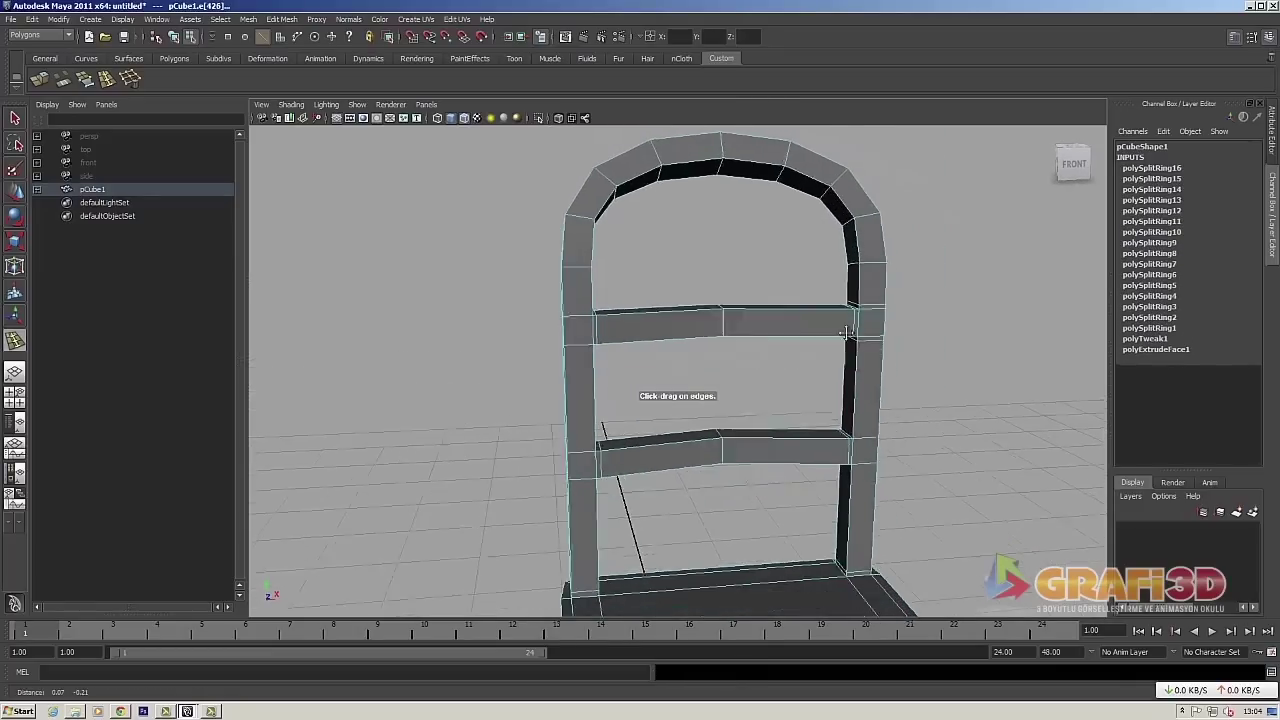
# - Insert loops on the backrest, lower rail and where the back meets the seat
pyautogui.scroll(3, 866, 371)
pyautogui.click(809, 363)
pyautogui.keyDown('alt'); pyautogui.moveTo(809, 363); pyautogui.dragTo(869, 312, button='middle'); pyautogui.keyUp('alt')
pyautogui.click(694, 343)
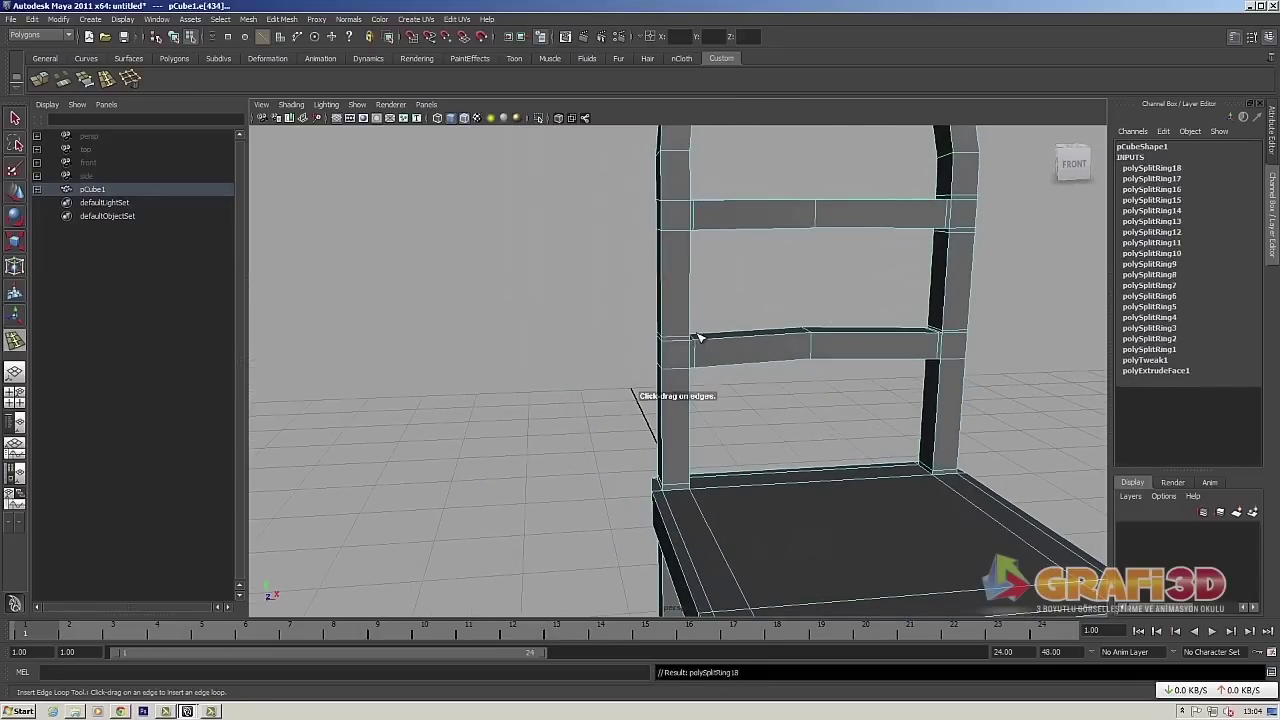
pyautogui.keyDown('alt'); pyautogui.moveTo(694, 343); pyautogui.dragTo(703, 263); pyautogui.keyUp('alt')
pyautogui.click(705, 263)
pyautogui.moveTo(730, 305)
pyautogui.keyDown('alt'); pyautogui.mouseDown()
pyautogui.moveTo(701, 325)
pyautogui.moveTo(700, 257)
pyautogui.moveTo(779, 287)
pyautogui.moveTo(825, 205)
pyautogui.moveTo(712, 340)
pyautogui.moveTo(834, 343)
pyautogui.moveTo(537, 371)
pyautogui.mouseUp(); pyautogui.keyUp('alt')
pyautogui.click(698, 327)
# - Insert edge loops along both seat sides, briefly checking the smooth mesh preview
pyautogui.click(818, 265)
pyautogui.press('3')
pyautogui.press('1')
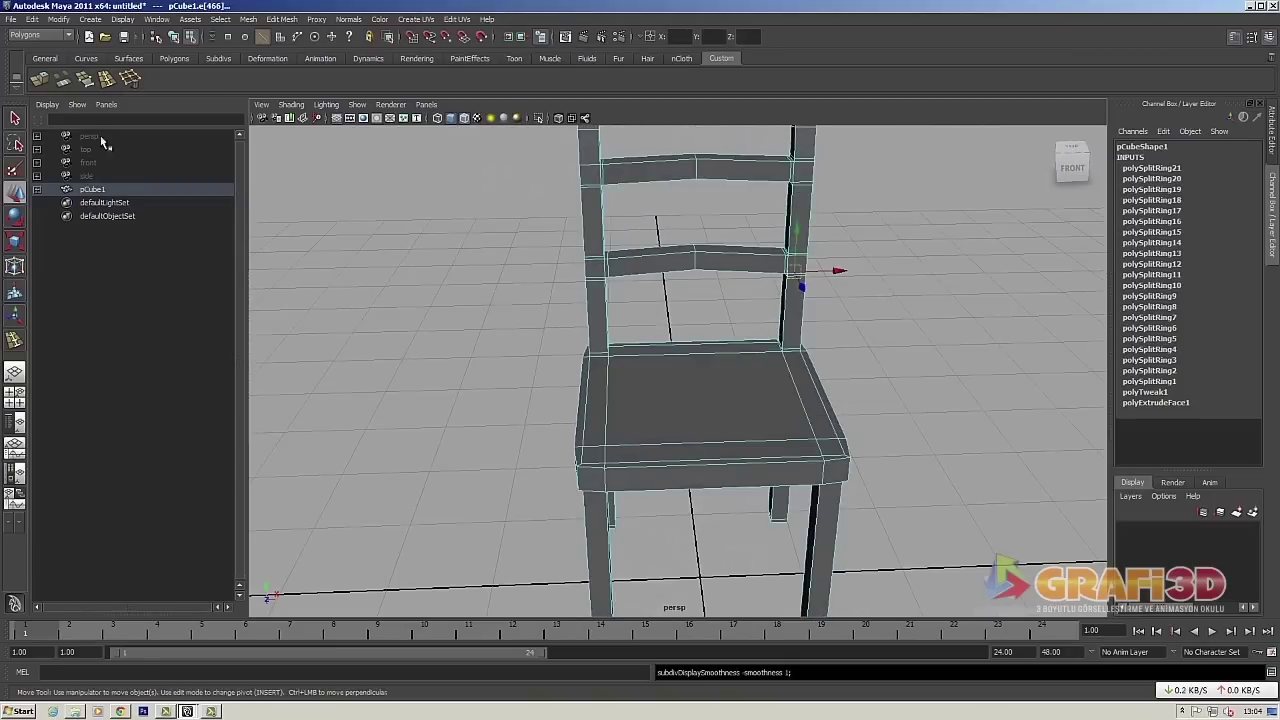
pyautogui.press('y')
pyautogui.click(810, 469)
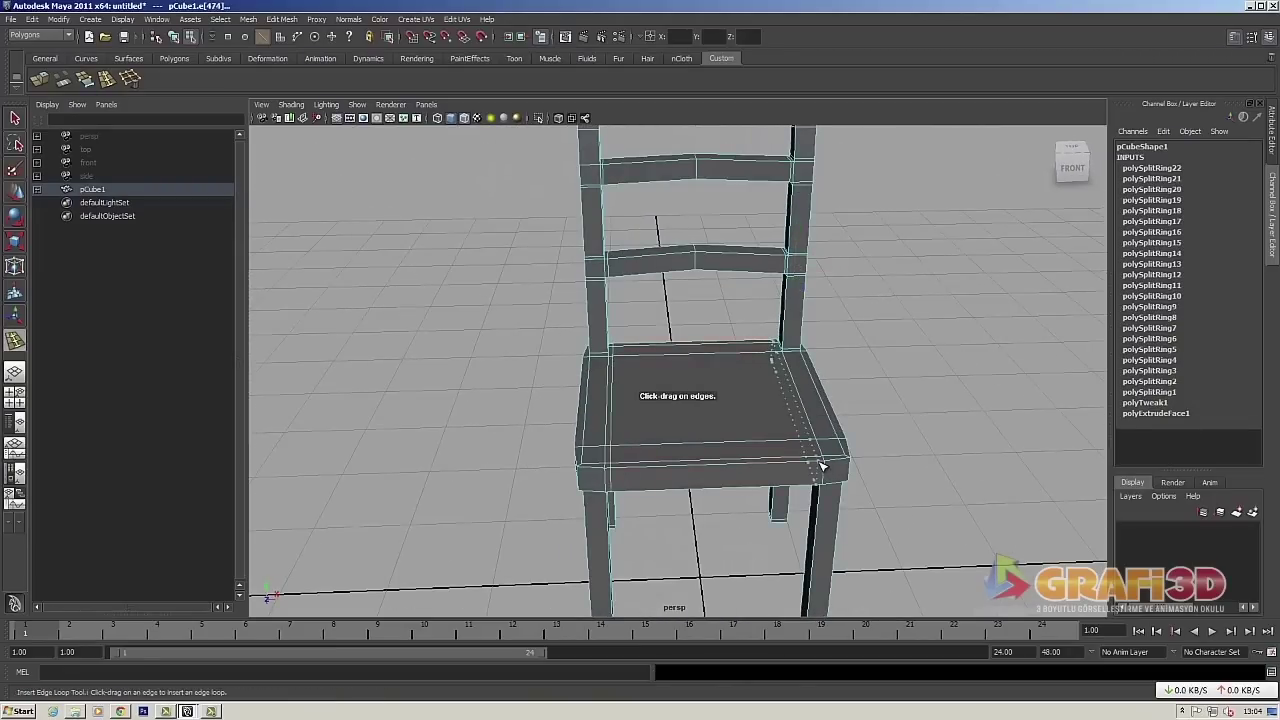
pyautogui.click(820, 466)
pyautogui.keyDown('alt'); pyautogui.moveTo(829, 466); pyautogui.dragTo(724, 456); pyautogui.keyUp('alt')
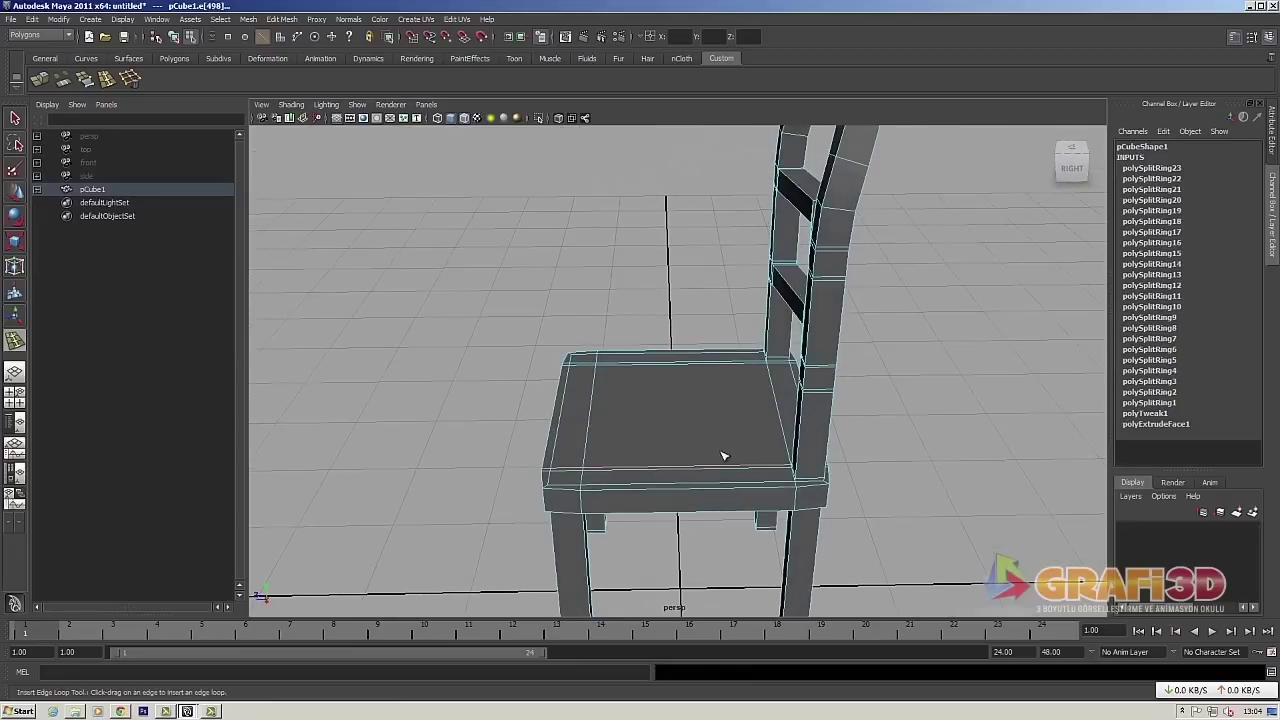
pyautogui.click(797, 492)
pyautogui.click(587, 494)
# - Clear the selection to view the finished chair
pyautogui.press('w')
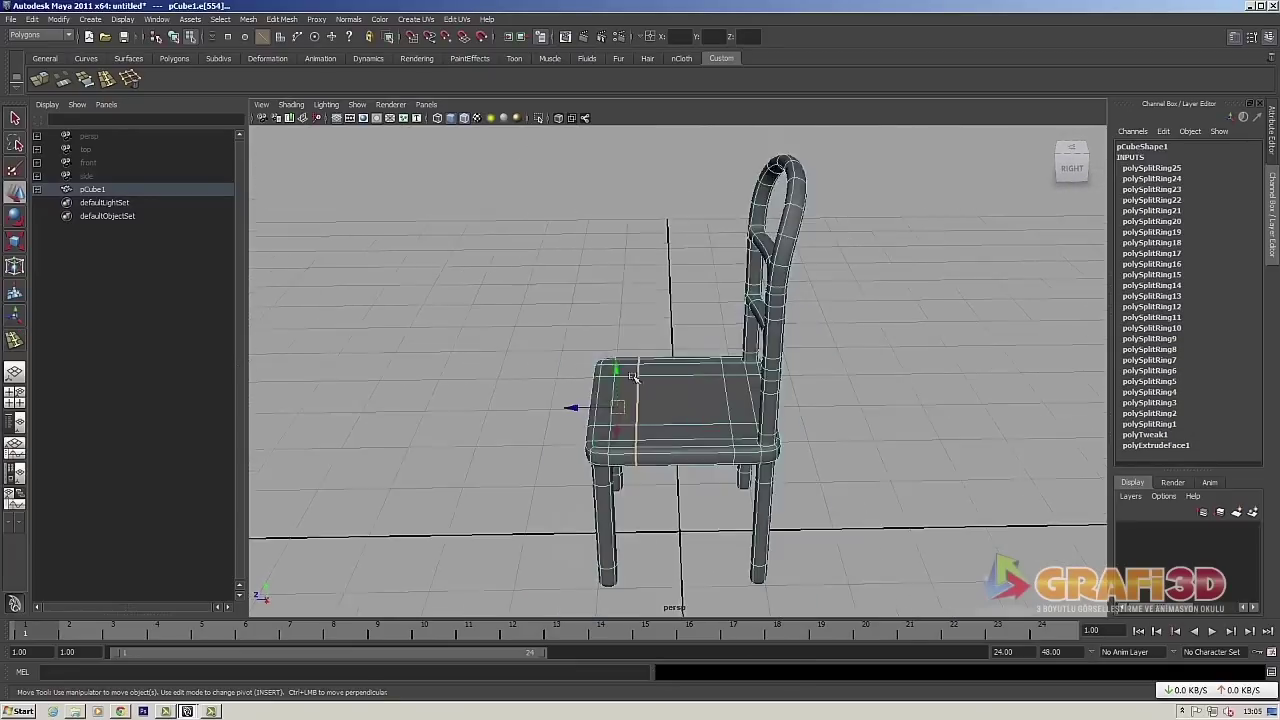
pyautogui.rightClick(771, 393)
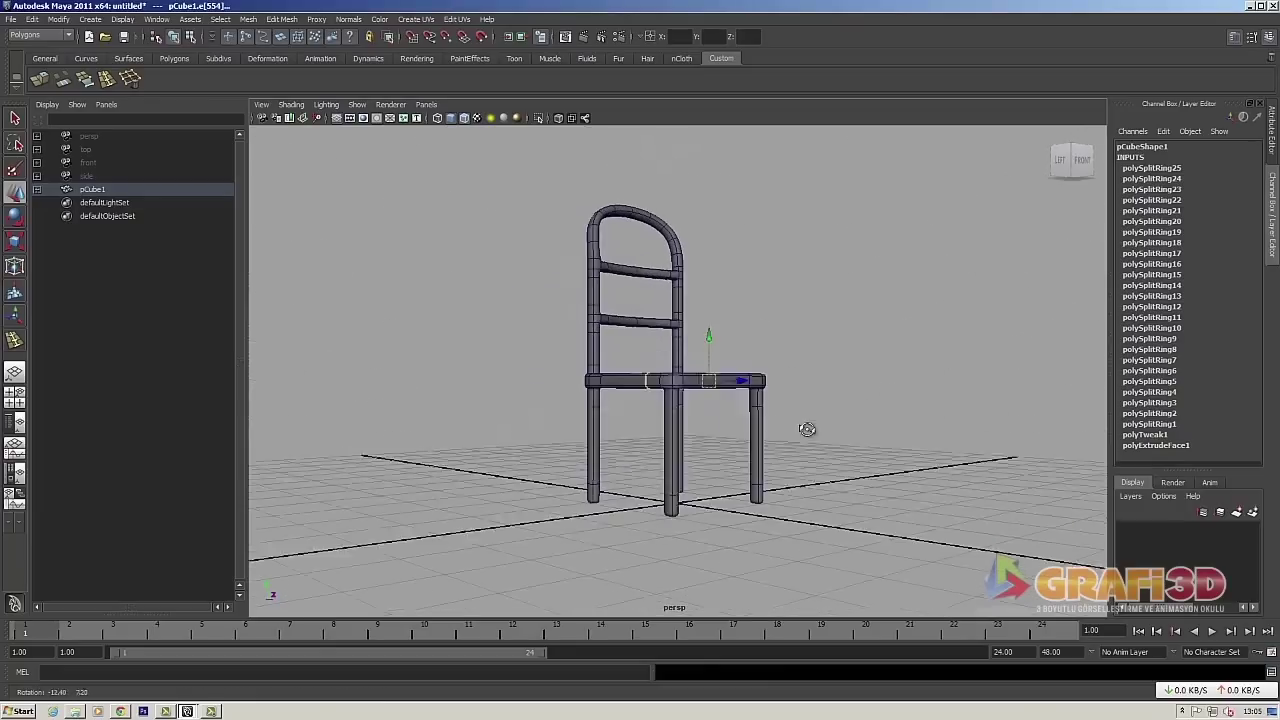
pyautogui.click(829, 414)
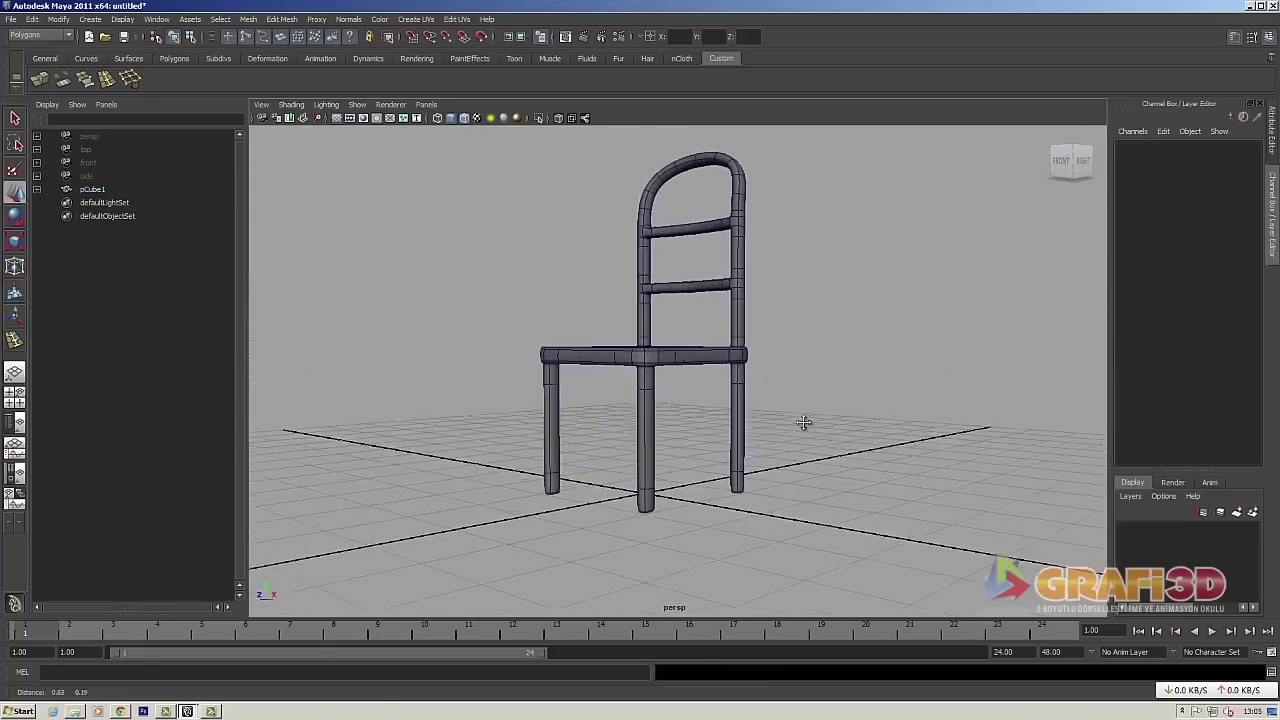